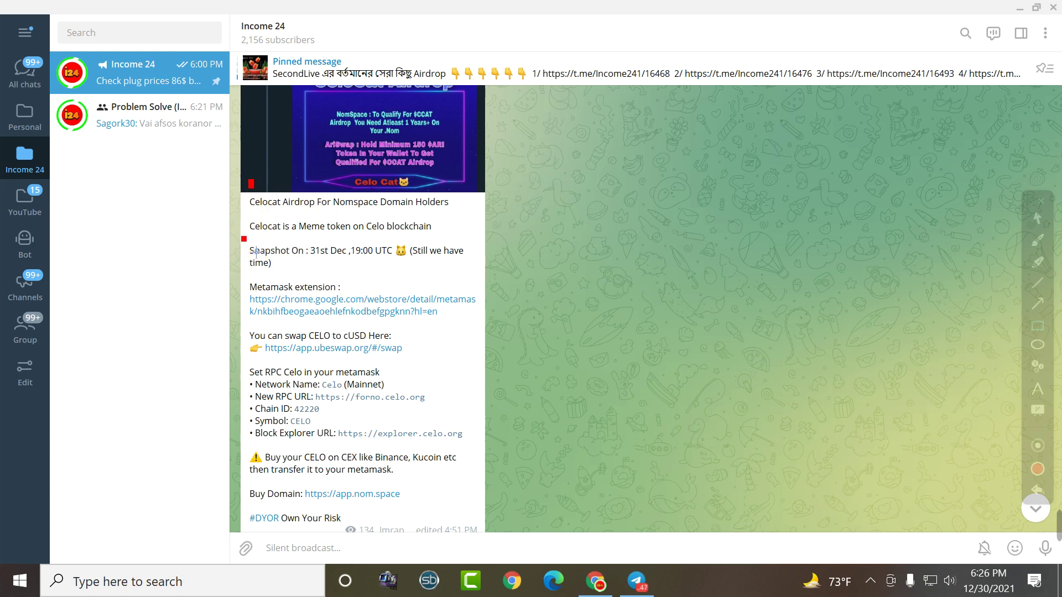
{"action": "mouse_move", "coordinate": [256, 252]}
{"action": "left_mouse_down"}
{"action": "mouse_move", "coordinate": [409, 292]}
{"action": "mouse_move", "coordinate": [489, 286]}
{"action": "left_mouse_up"}
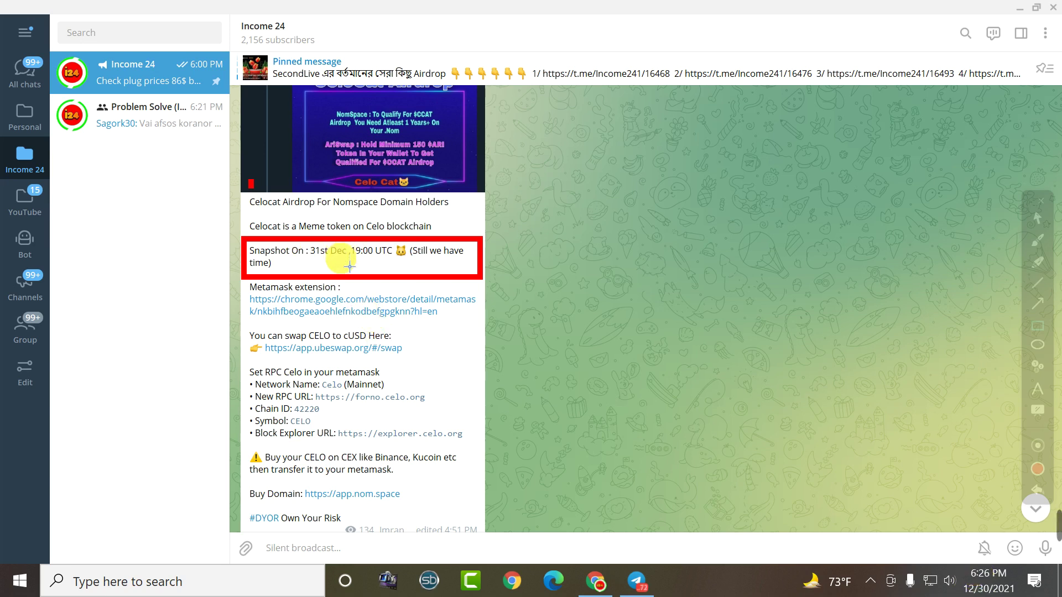
{"action": "left_click_drag", "start_coordinate": [242, 281], "coordinate": [484, 330]}
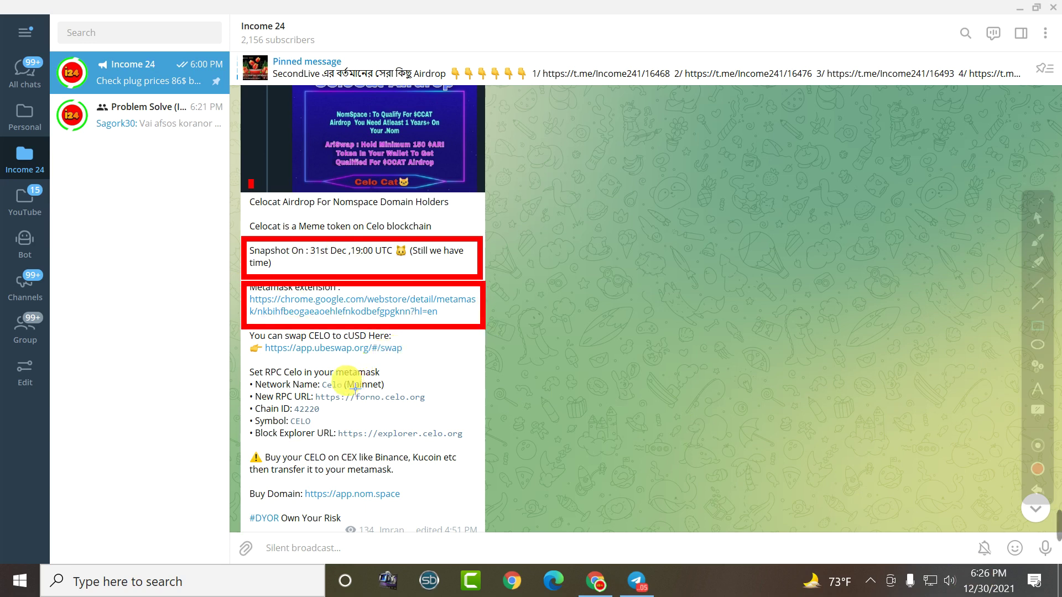
{"action": "mouse_move", "coordinate": [241, 363]}
{"action": "left_mouse_down"}
{"action": "mouse_move", "coordinate": [452, 472]}
{"action": "mouse_move", "coordinate": [478, 456]}
{"action": "left_mouse_up"}
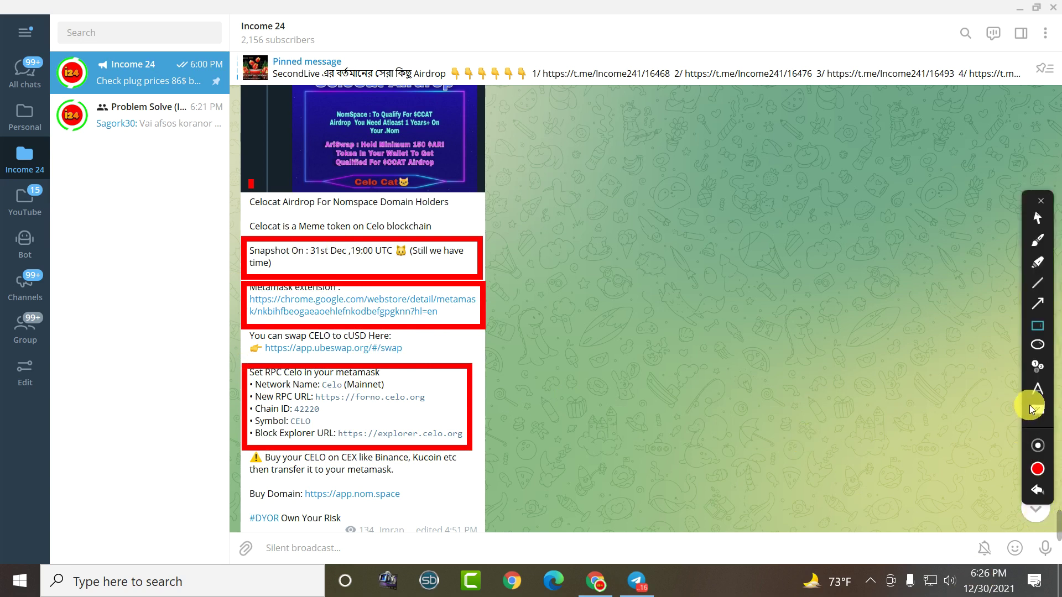
{"action": "mouse_move", "coordinate": [994, 536]}
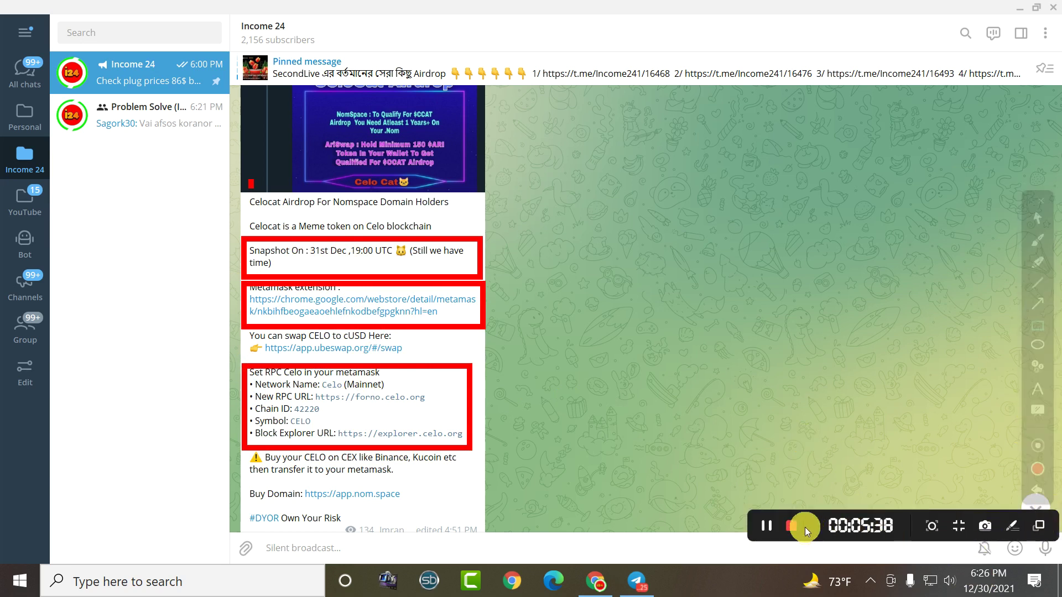
{"action": "left_click", "coordinate": [773, 532]}
Copy the Metamask extension link from the Celocat airdrop post and open it in a new Chrome tab
{"action": "right_click", "coordinate": [349, 313]}
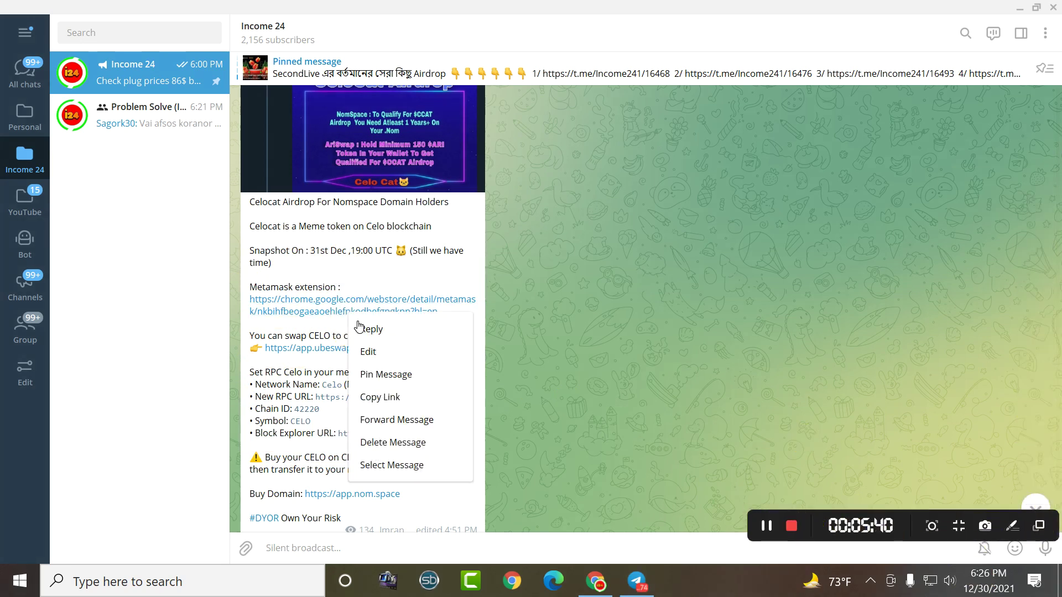
{"action": "left_click", "coordinate": [388, 391]}
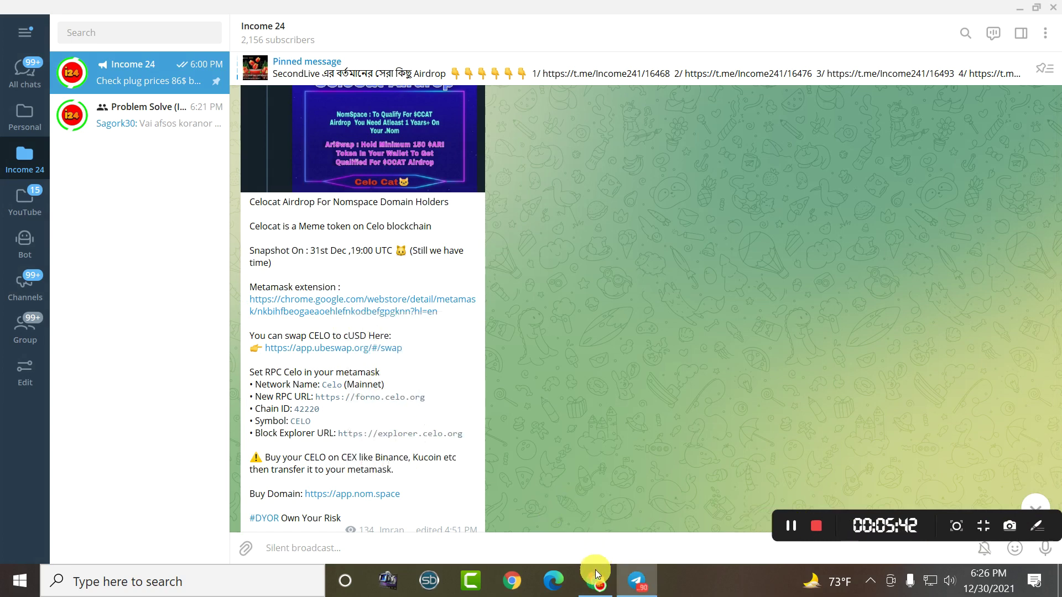
{"action": "left_click", "coordinate": [596, 579]}
{"action": "left_click", "coordinate": [224, 14]}
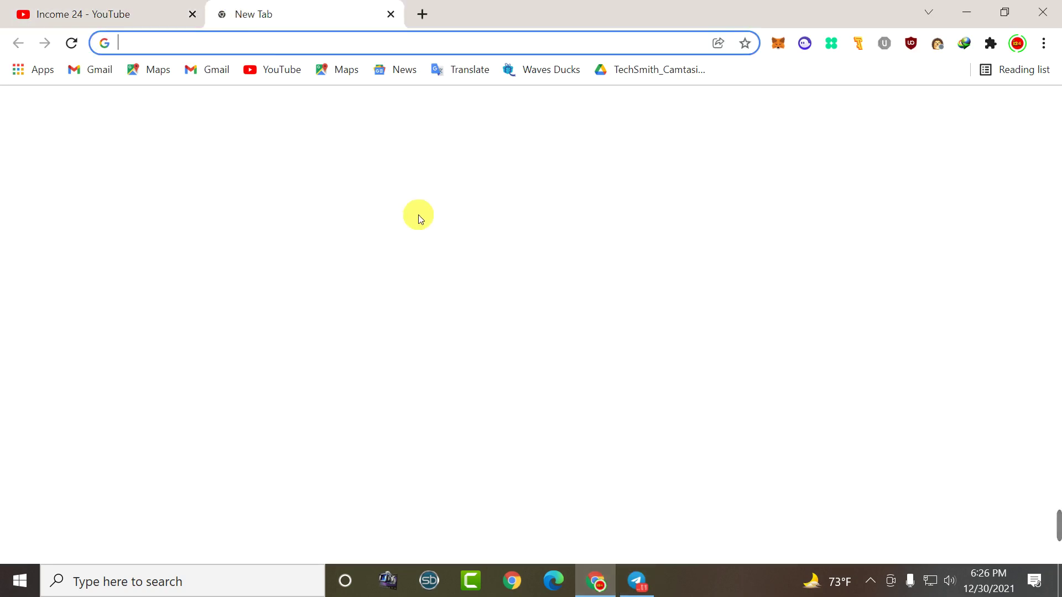
{"action": "left_click", "coordinate": [436, 345]}
{"action": "right_click", "coordinate": [427, 354]}
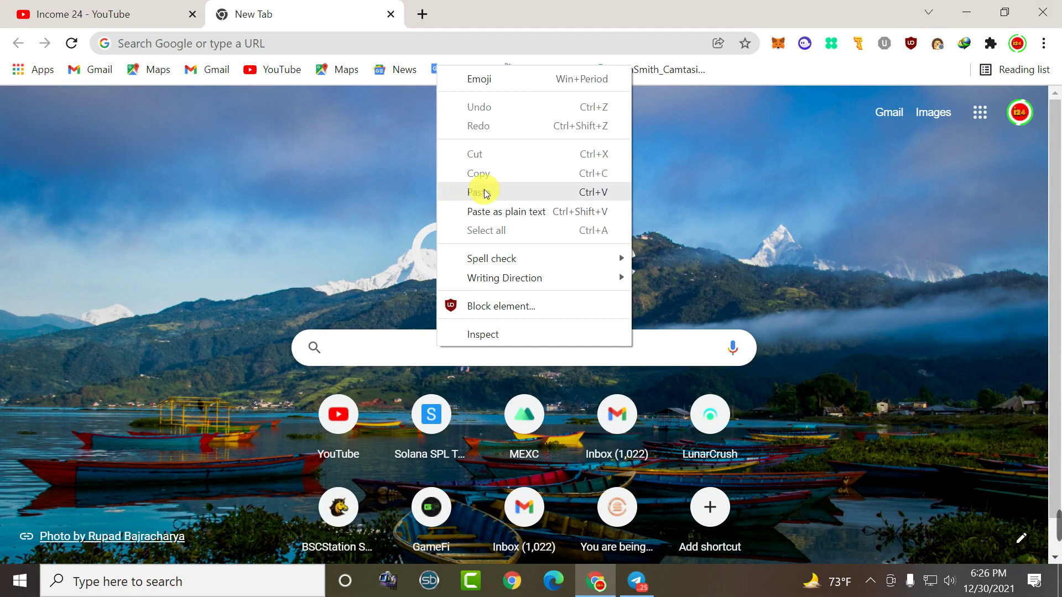
{"action": "left_click", "coordinate": [484, 190]}
{"action": "key", "text": "Return"}
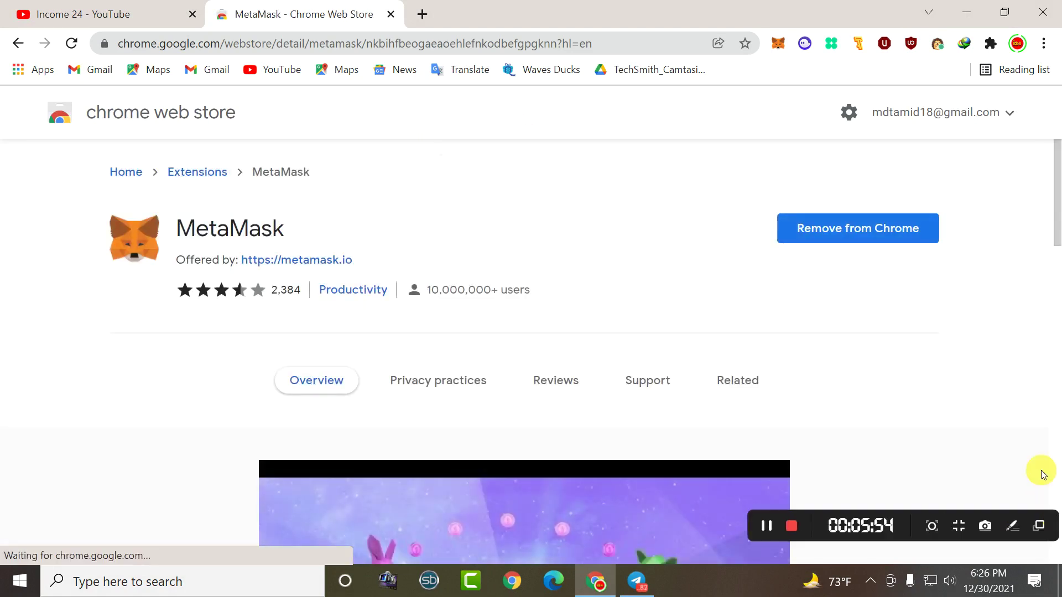
{"action": "left_click", "coordinate": [1012, 525]}
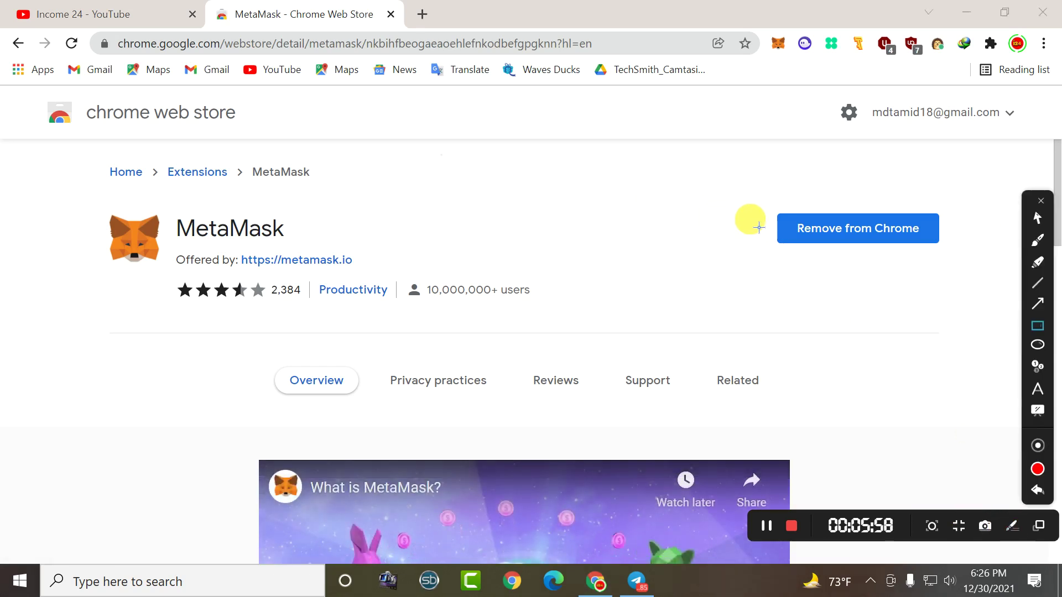
{"action": "mouse_move", "coordinate": [743, 200]}
{"action": "left_mouse_down"}
{"action": "mouse_move", "coordinate": [921, 264]}
{"action": "mouse_move", "coordinate": [960, 268]}
{"action": "left_mouse_up"}
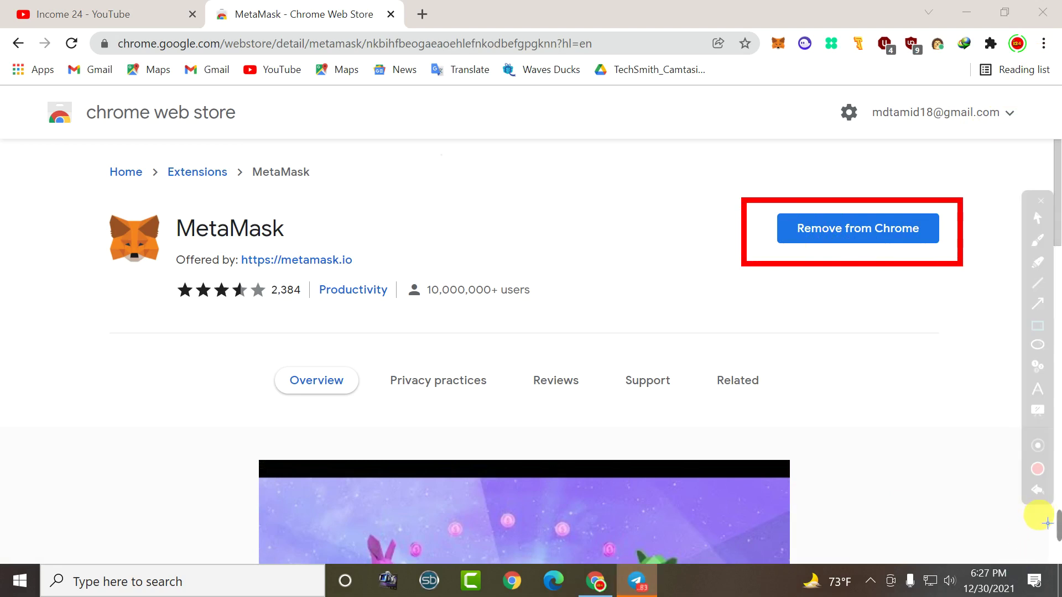
{"action": "mouse_move", "coordinate": [885, 545]}
{"action": "left_click", "coordinate": [1012, 525]}
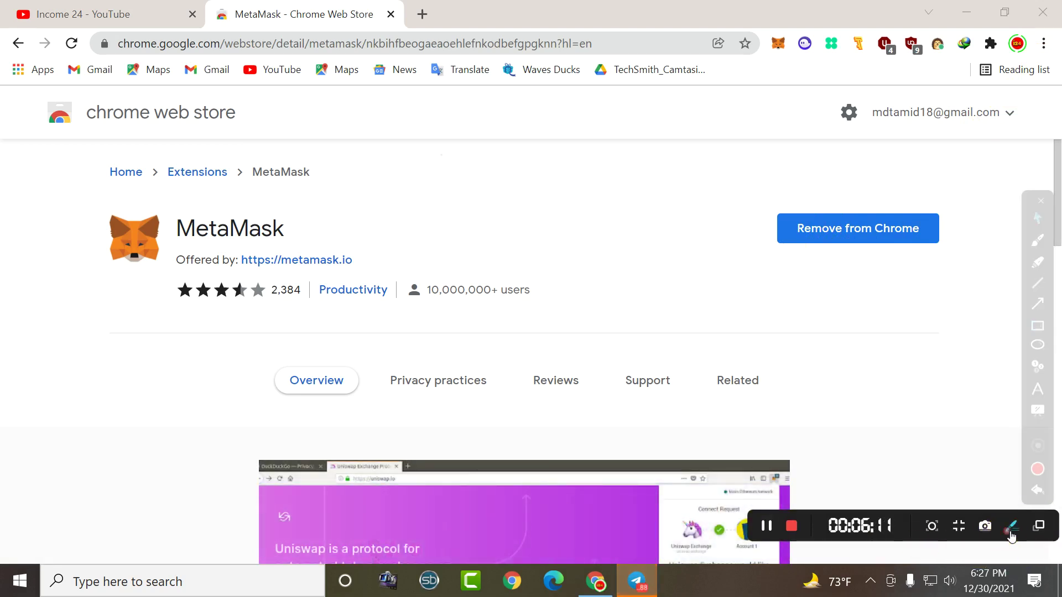
{"action": "left_click", "coordinate": [636, 582]}
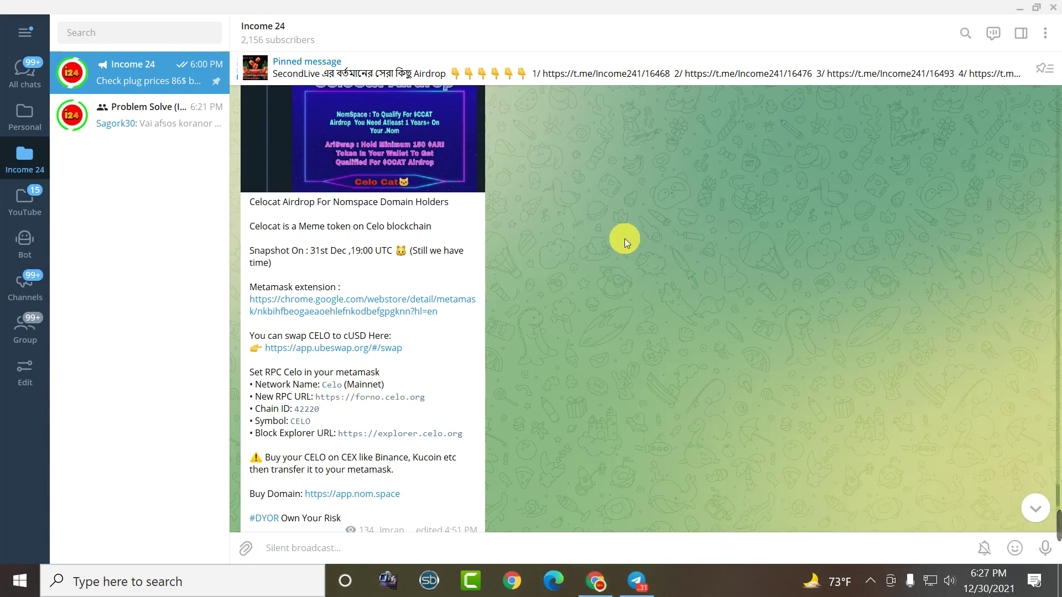
{"action": "mouse_move", "coordinate": [603, 574]}
{"action": "left_click", "coordinate": [631, 541]}
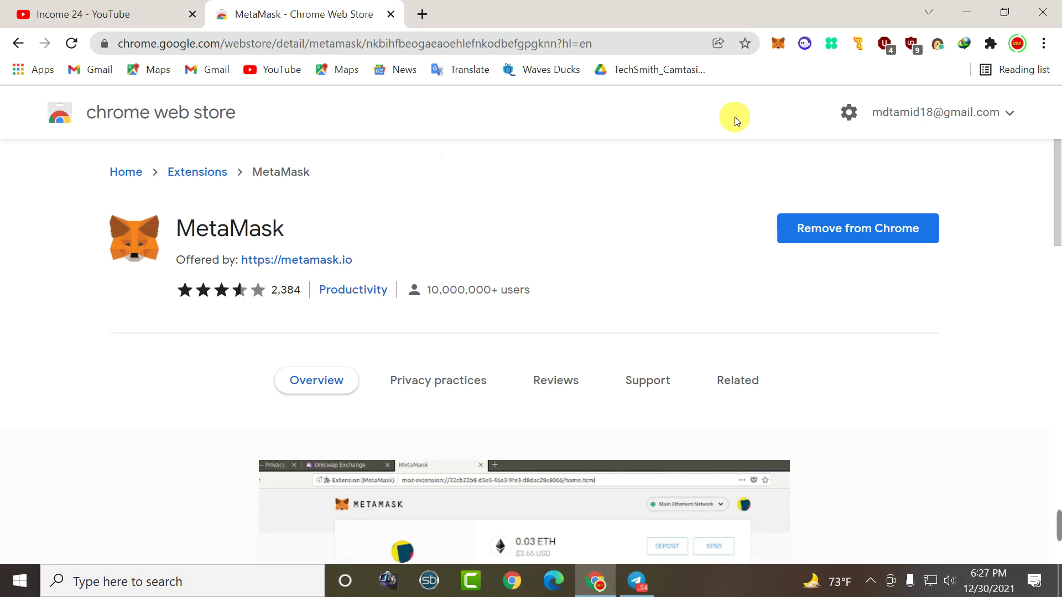
Open the MetaMask extension and unlock the wallet with the account password
{"action": "left_click", "coordinate": [780, 45]}
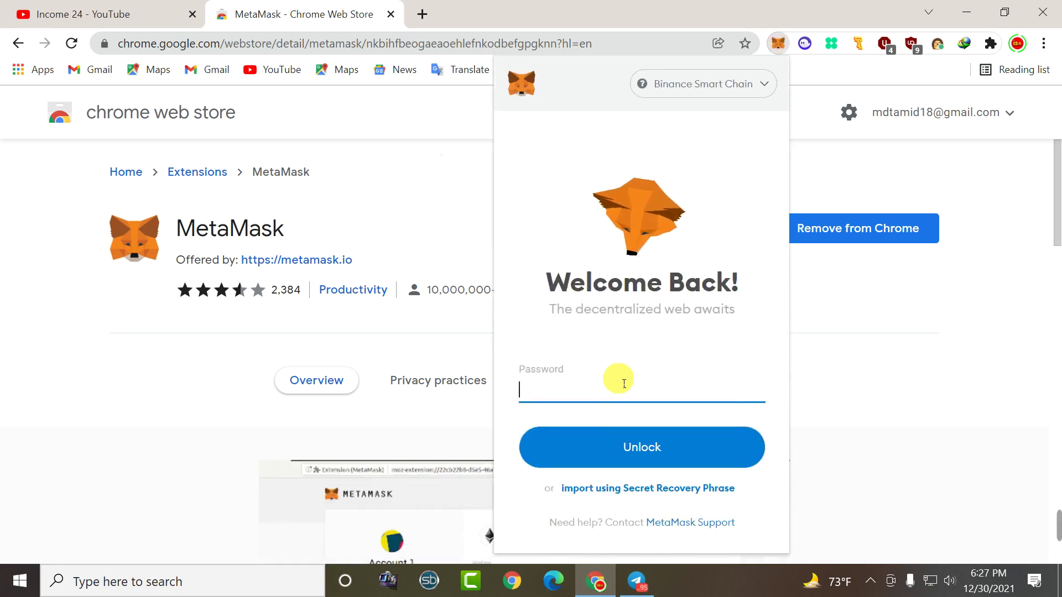
{"action": "type", "text": "••"}
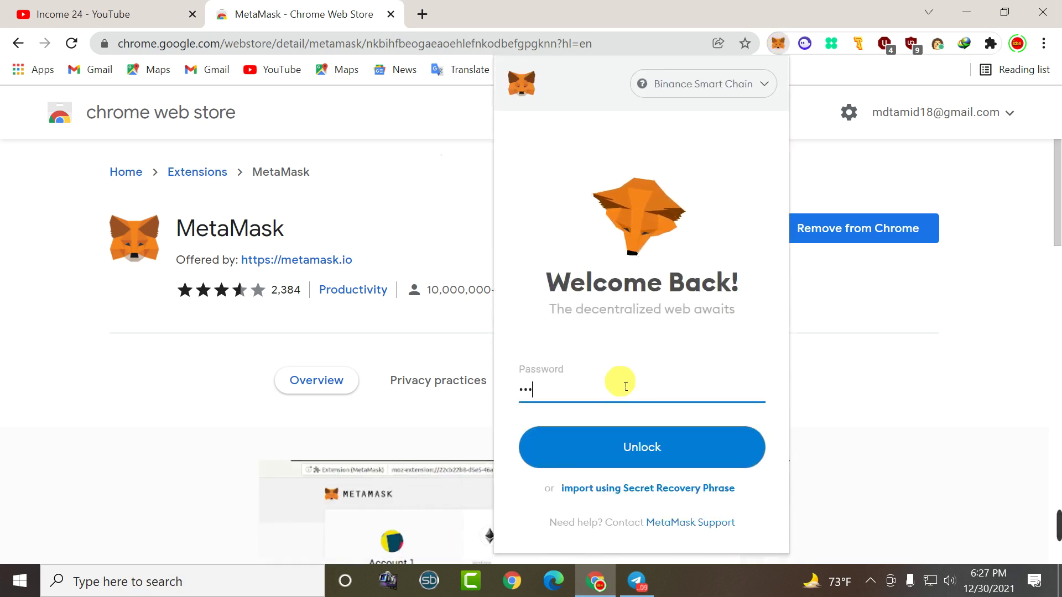
{"action": "type", "text": "••••••••"}
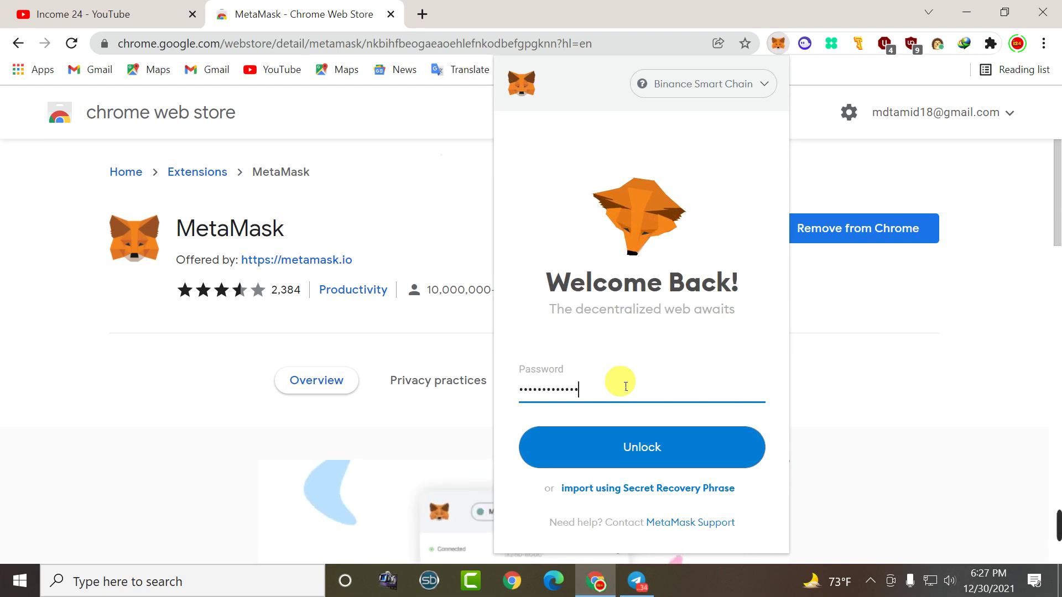
{"action": "key", "text": "Return"}
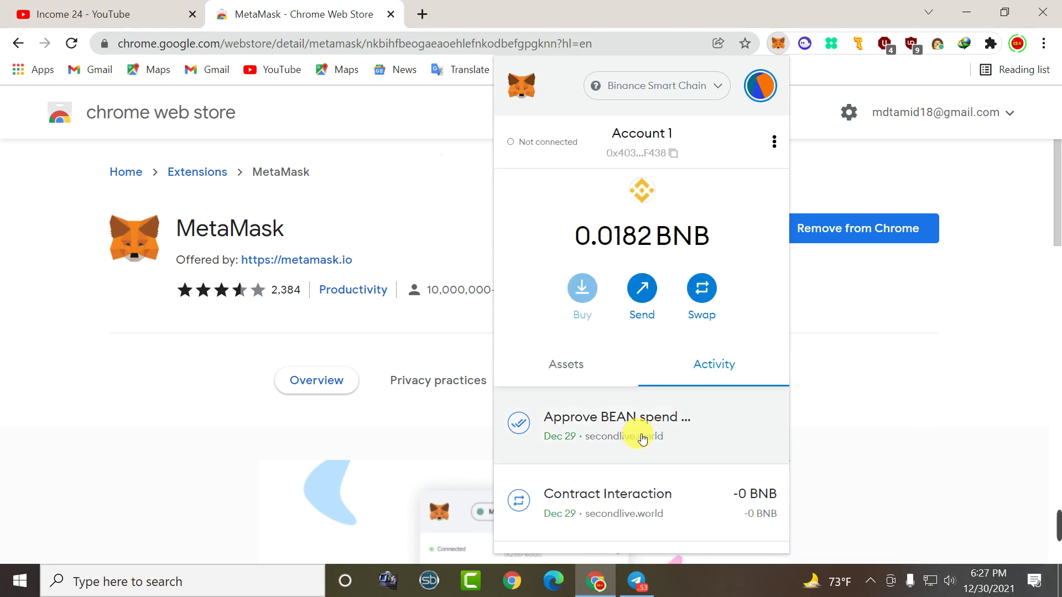
Switch to Telegram and copy the network name Celo from the post's RPC settings
{"action": "left_click", "coordinate": [637, 581]}
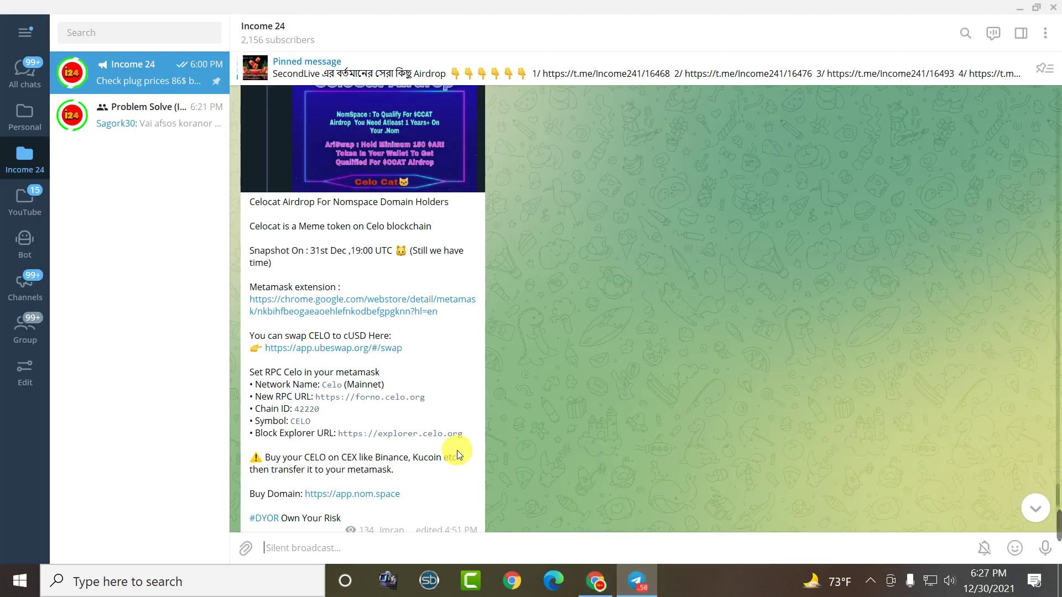
{"action": "scroll", "coordinate": [404, 442], "scroll_direction": "down", "scroll_amount": 1}
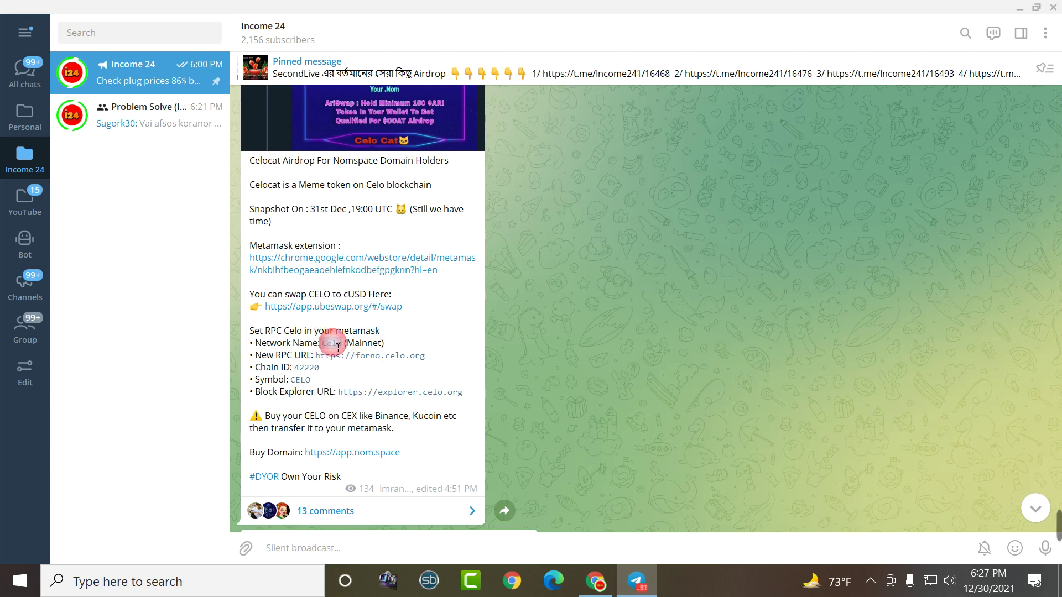
{"action": "right_click", "coordinate": [338, 348]}
{"action": "left_click", "coordinate": [360, 357]}
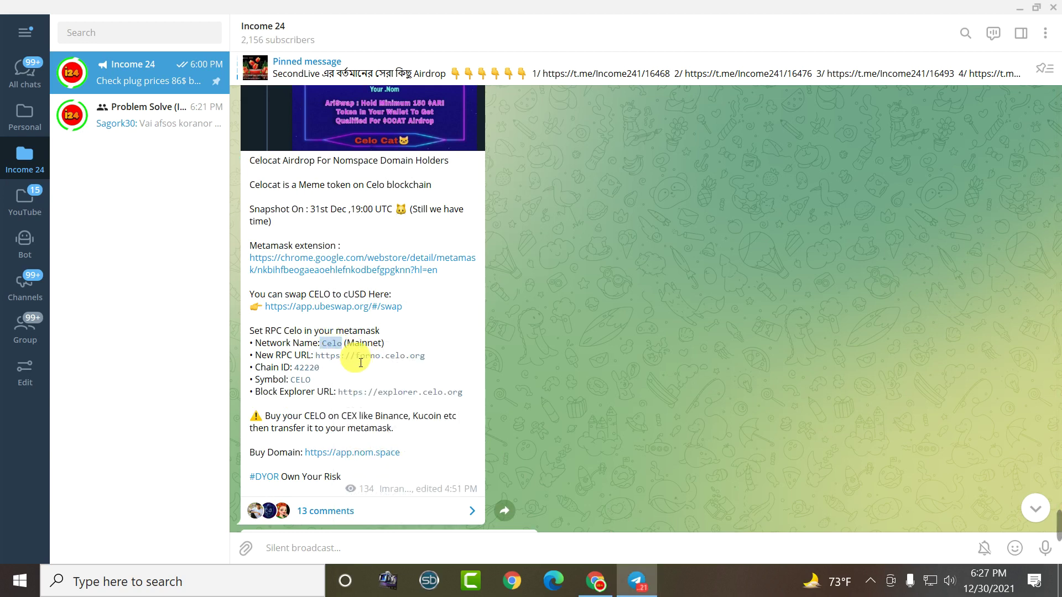
Return to Chrome, start adding a custom network in MetaMask and paste Celo as its network name
{"action": "left_click", "coordinate": [597, 579]}
{"action": "left_click", "coordinate": [678, 87]}
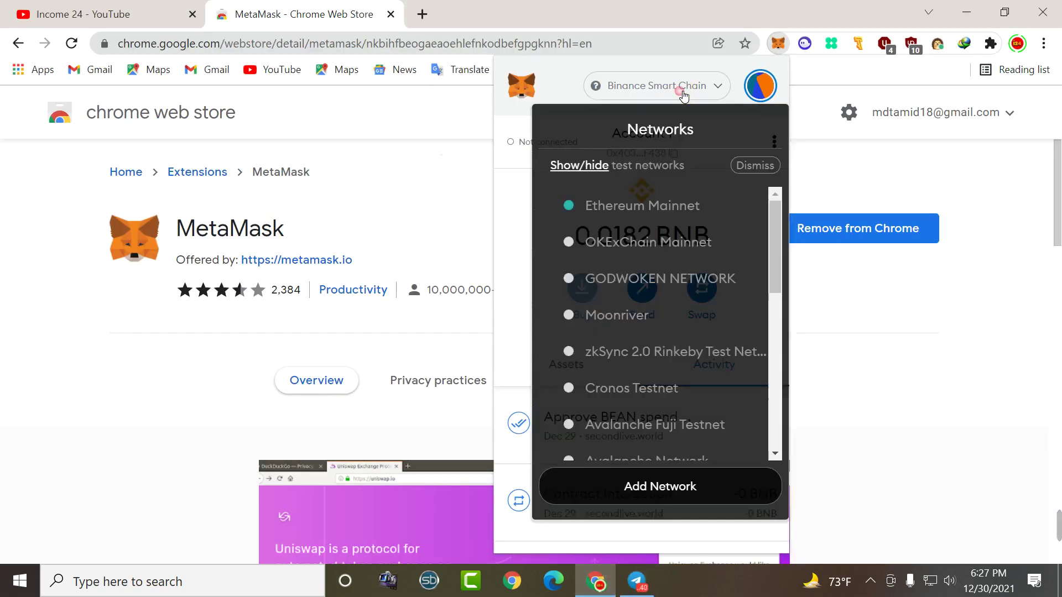
{"action": "scroll", "coordinate": [650, 387], "scroll_direction": "down", "scroll_amount": 5}
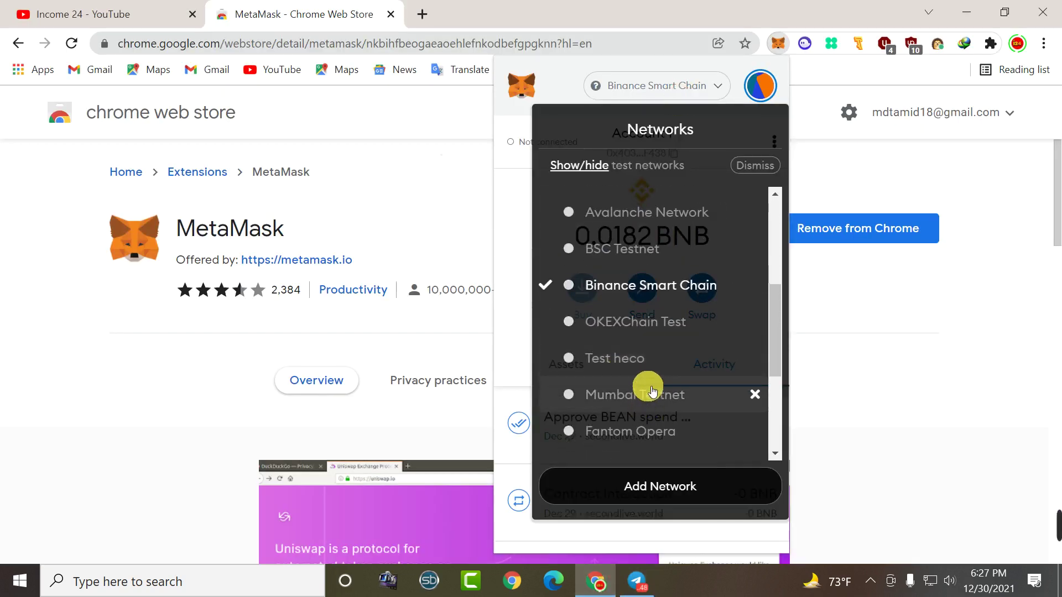
{"action": "scroll", "coordinate": [653, 392], "scroll_direction": "down", "scroll_amount": 4}
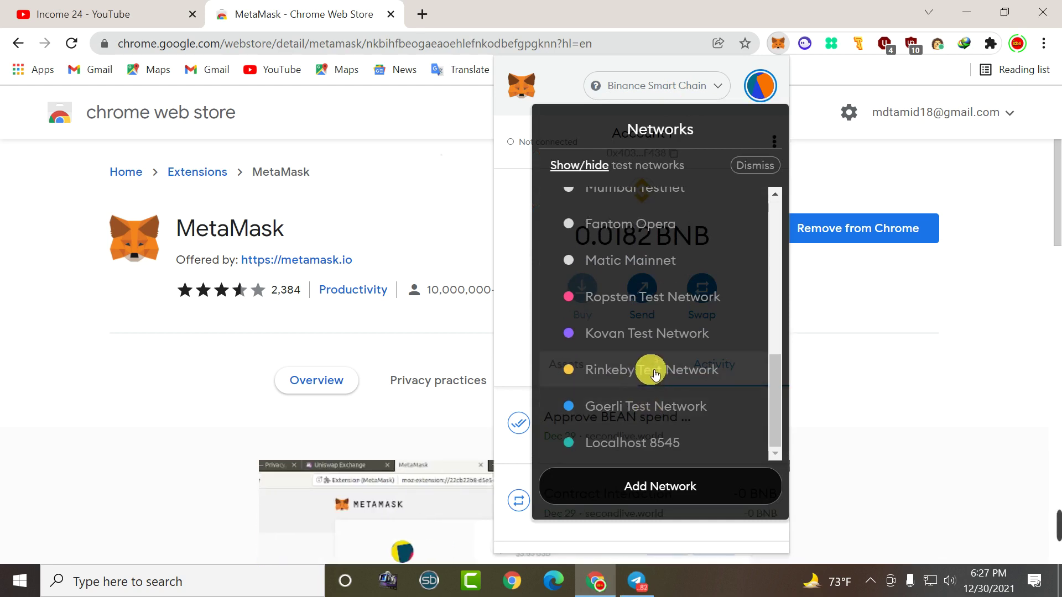
{"action": "left_click", "coordinate": [678, 494]}
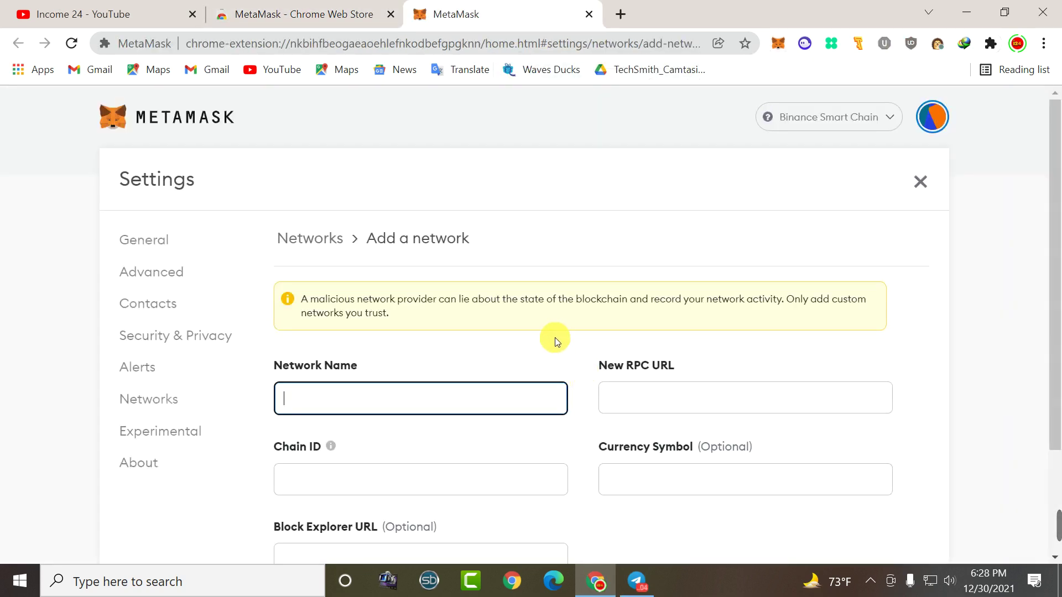
{"action": "right_click", "coordinate": [501, 393]}
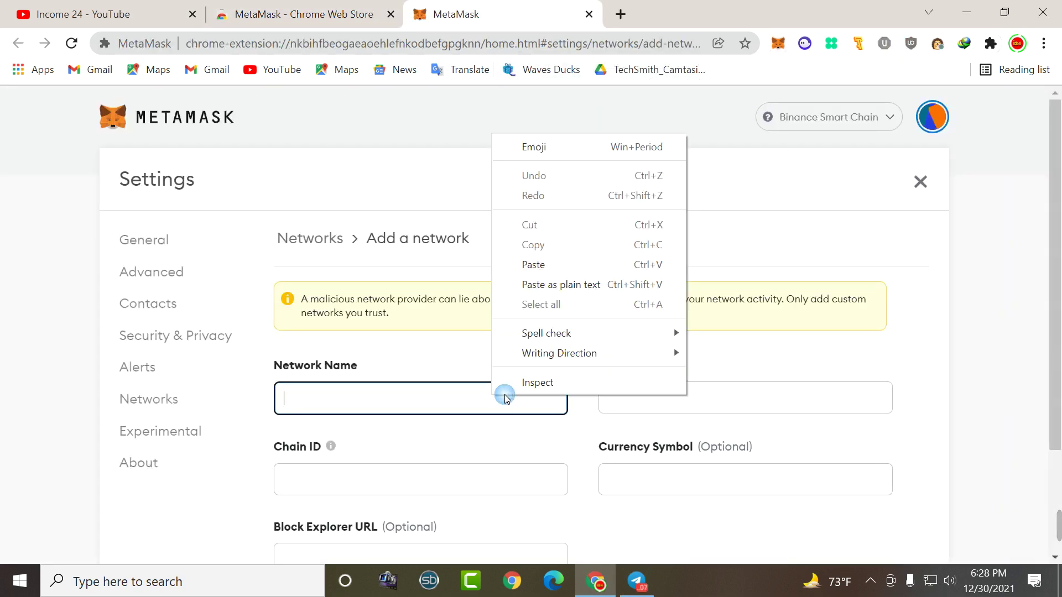
{"action": "left_click", "coordinate": [546, 271]}
{"action": "left_click", "coordinate": [636, 581]}
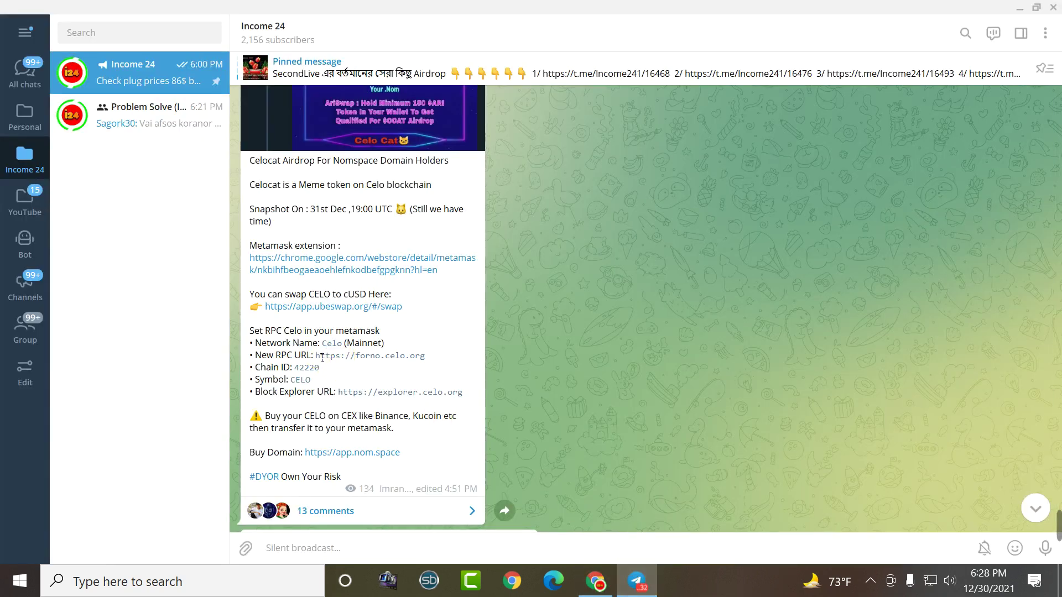
{"action": "left_click_drag", "start_coordinate": [316, 356], "coordinate": [426, 360]}
{"action": "right_click", "coordinate": [429, 361]}
{"action": "left_click", "coordinate": [467, 369]}
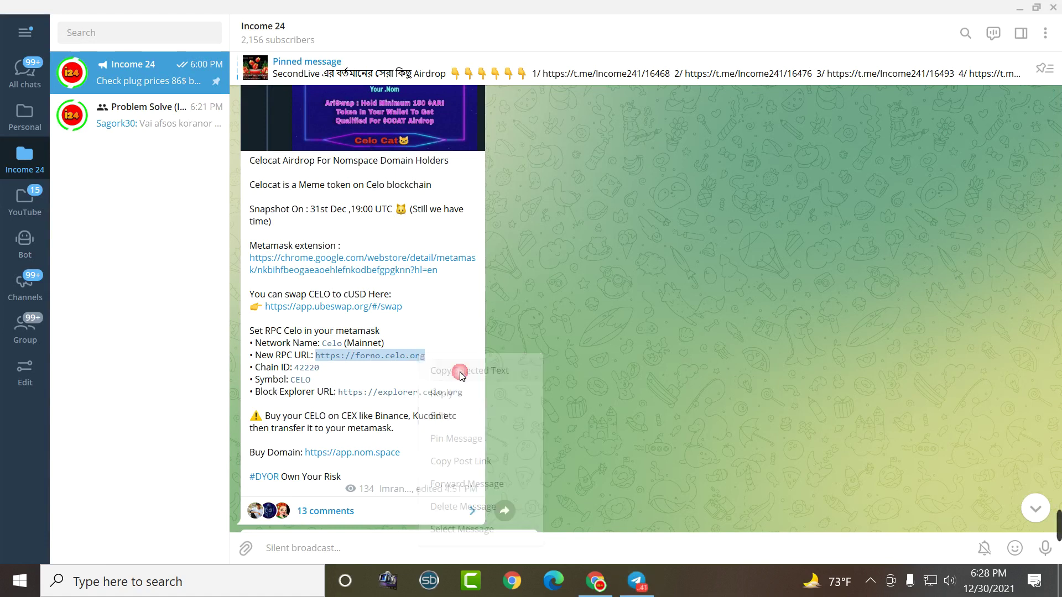
{"action": "left_click", "coordinate": [597, 585]}
{"action": "right_click", "coordinate": [680, 394]}
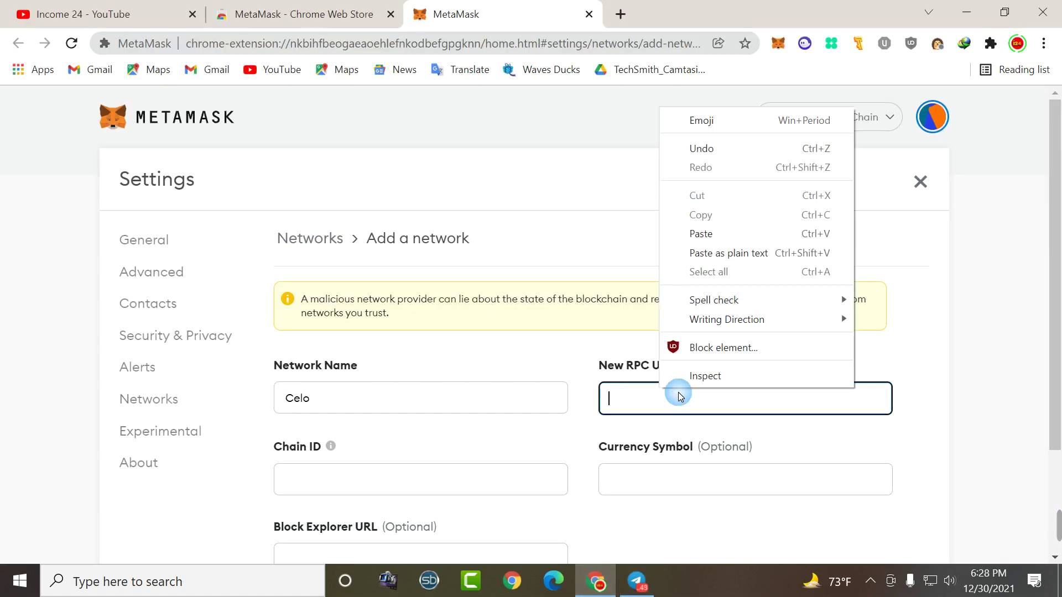
{"action": "left_click", "coordinate": [714, 229]}
Save the completed Celo network in MetaMask and check the account's CELO balance
{"action": "mouse_move", "coordinate": [786, 541]}
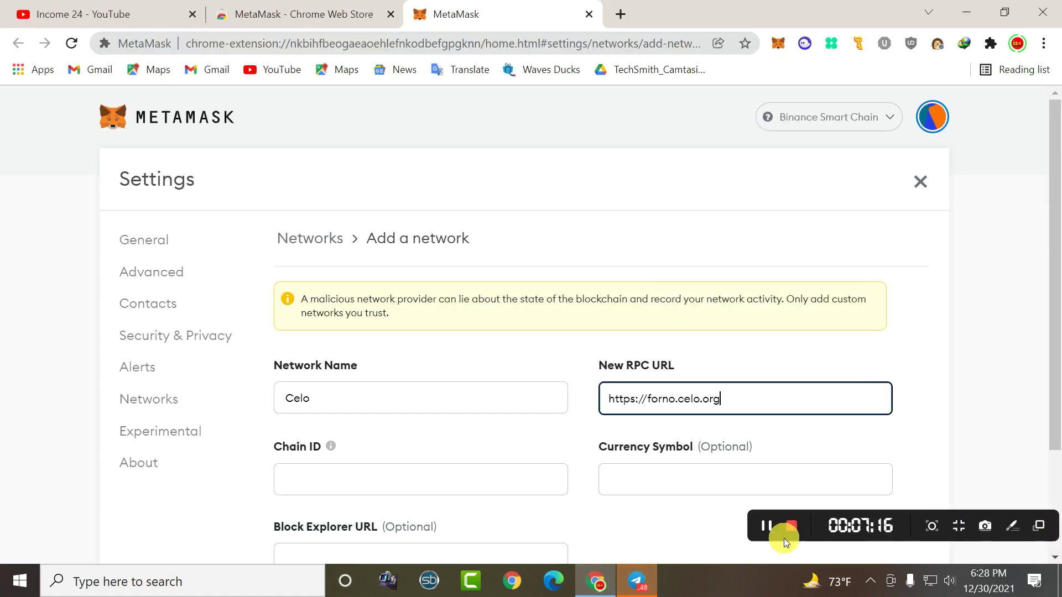
{"action": "left_click", "coordinate": [766, 525]}
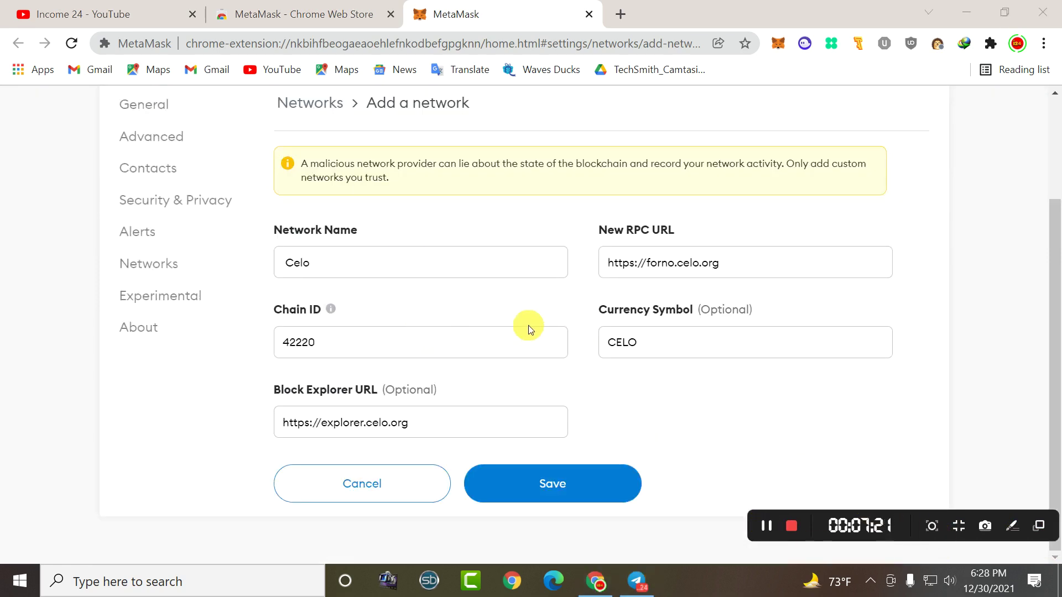
{"action": "left_click", "coordinate": [607, 493]}
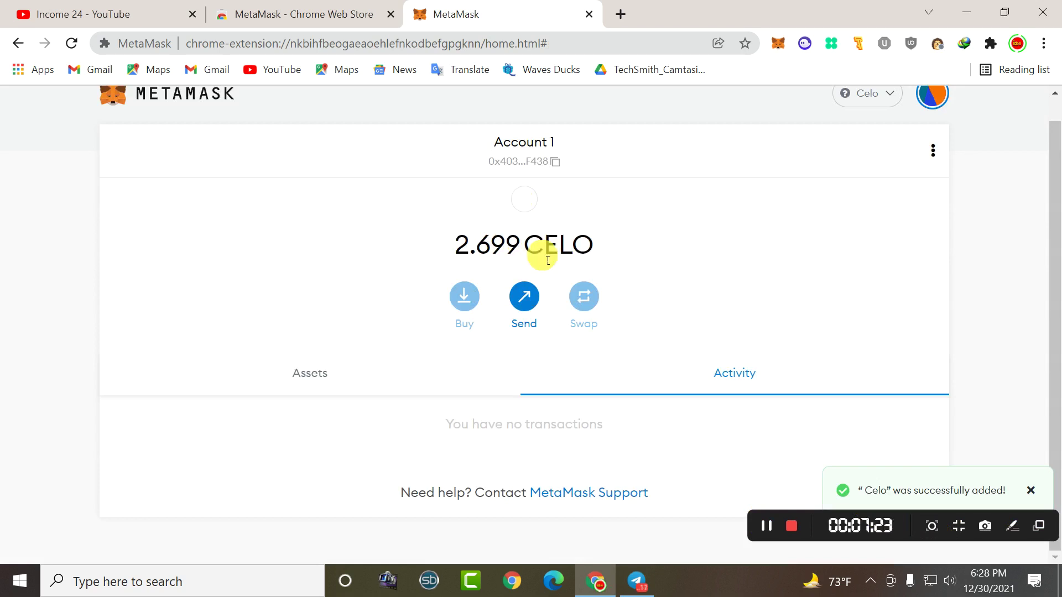
{"action": "mouse_move", "coordinate": [590, 248]}
{"action": "left_mouse_down"}
{"action": "mouse_move", "coordinate": [482, 253]}
{"action": "mouse_move", "coordinate": [575, 253]}
{"action": "left_mouse_up"}
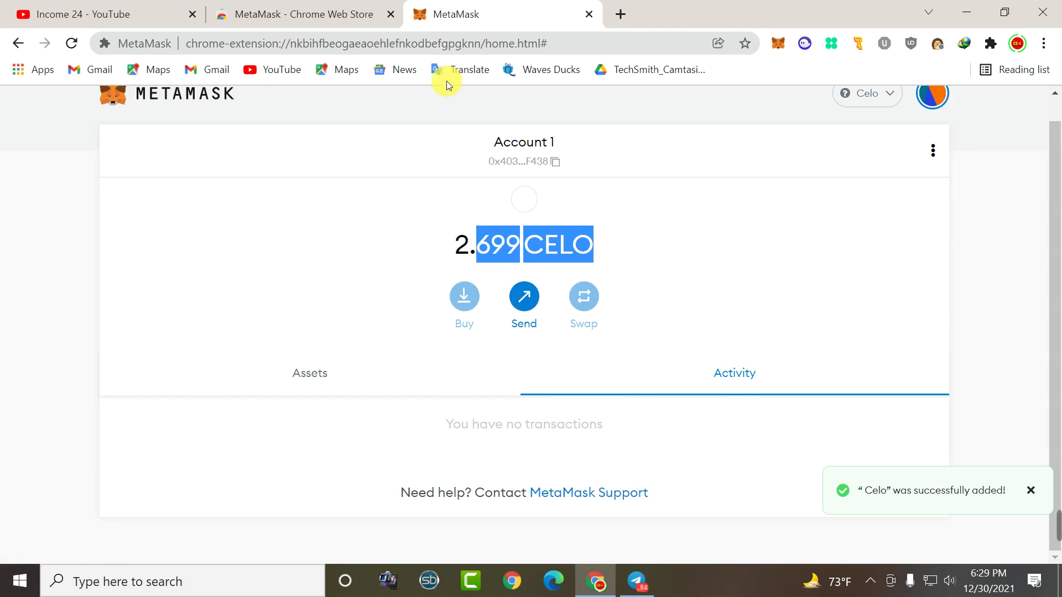
Close the Chrome Web Store and YouTube tabs, keeping only the MetaMask tab open
{"action": "left_click", "coordinate": [357, 17]}
{"action": "left_click", "coordinate": [392, 15]}
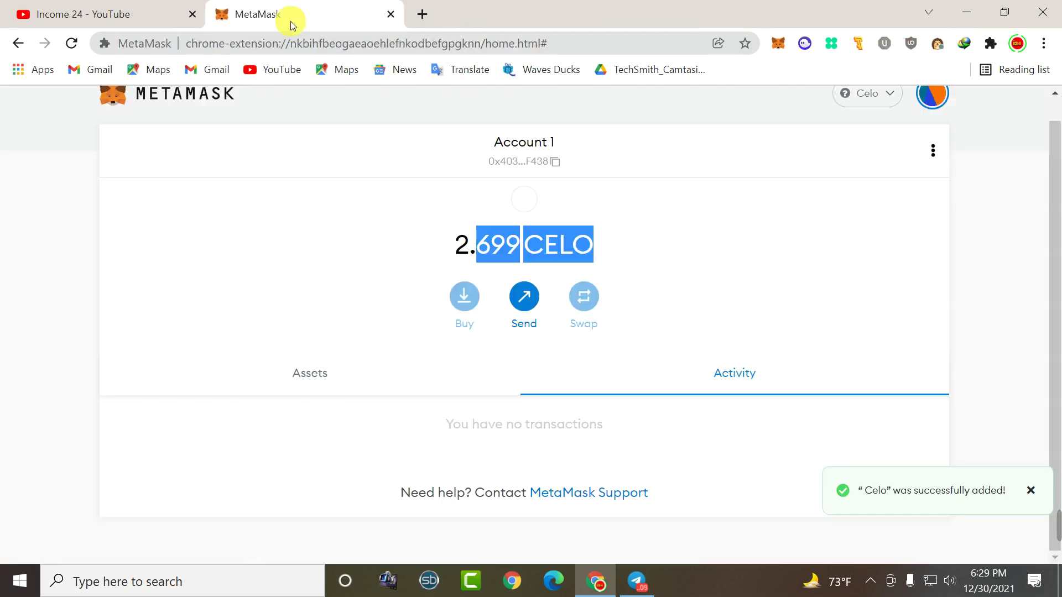
{"action": "left_click", "coordinate": [182, 16]}
{"action": "left_click", "coordinate": [192, 14]}
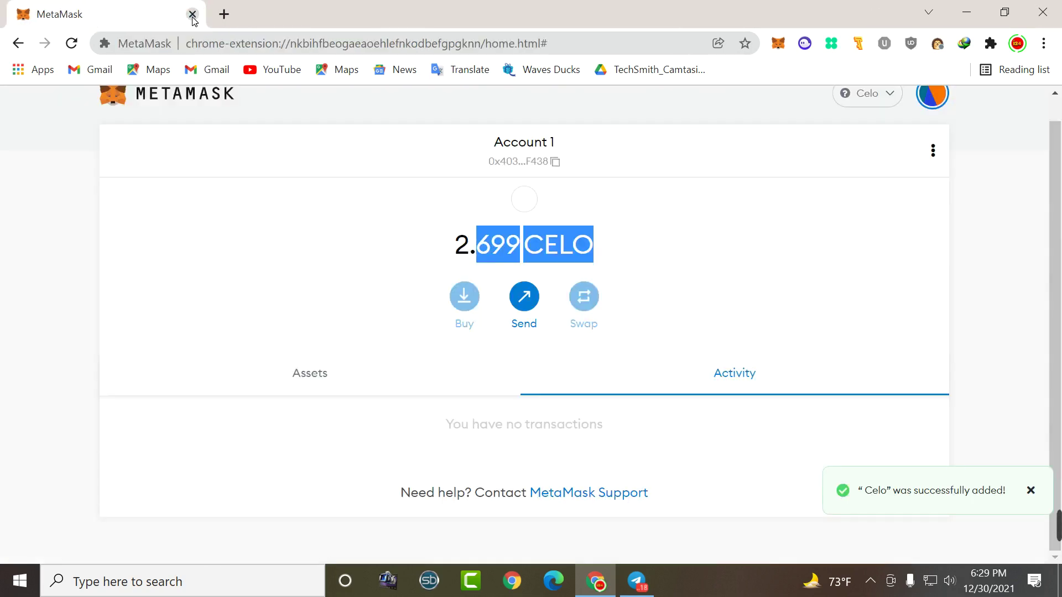
{"action": "left_click", "coordinate": [222, 15]}
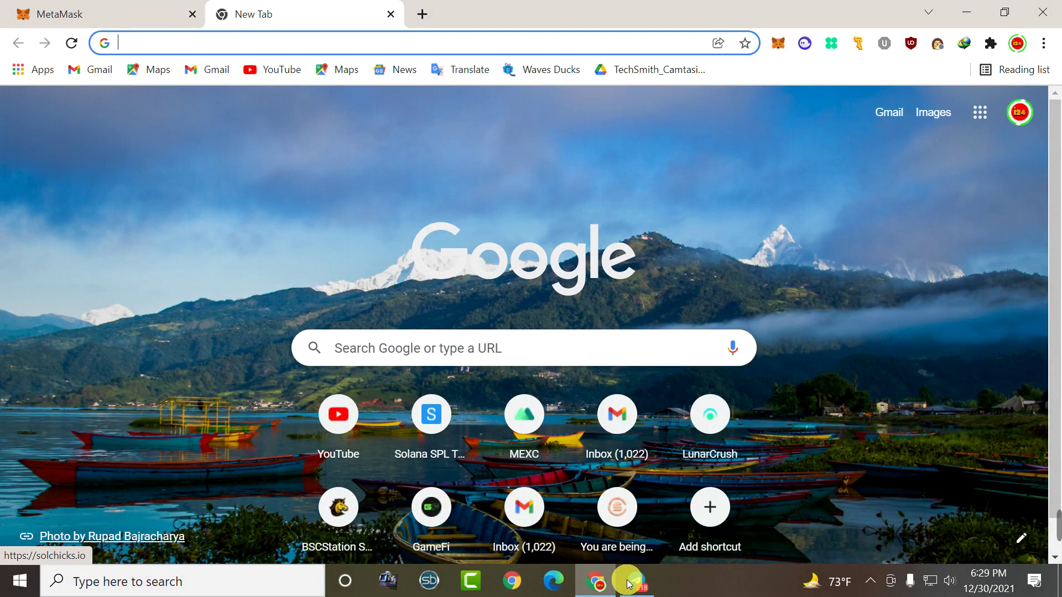
{"action": "left_click", "coordinate": [629, 584]}
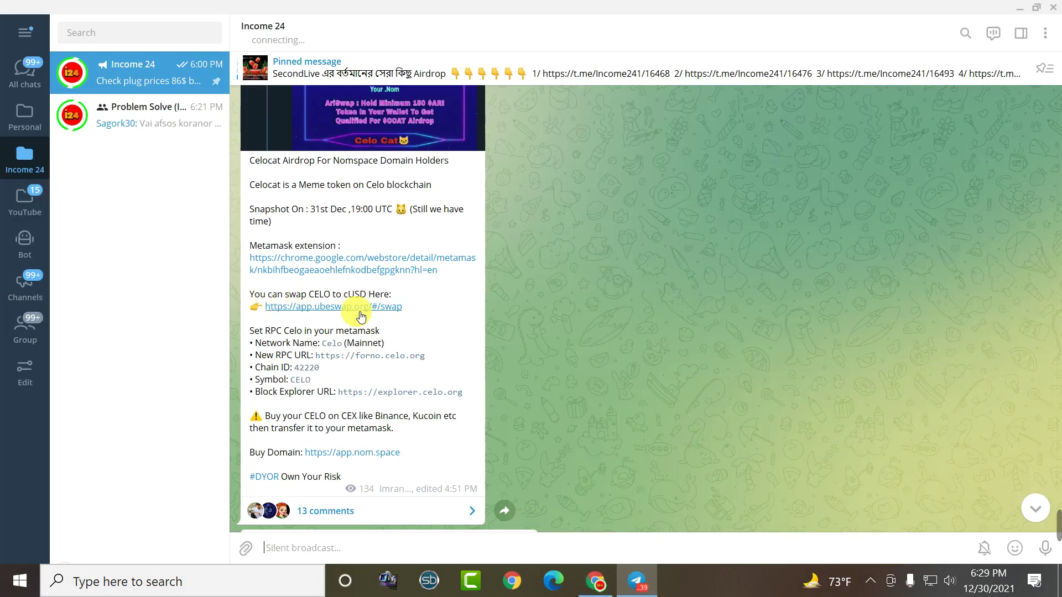
{"action": "right_click", "coordinate": [350, 455]}
{"action": "left_click", "coordinate": [369, 365]}
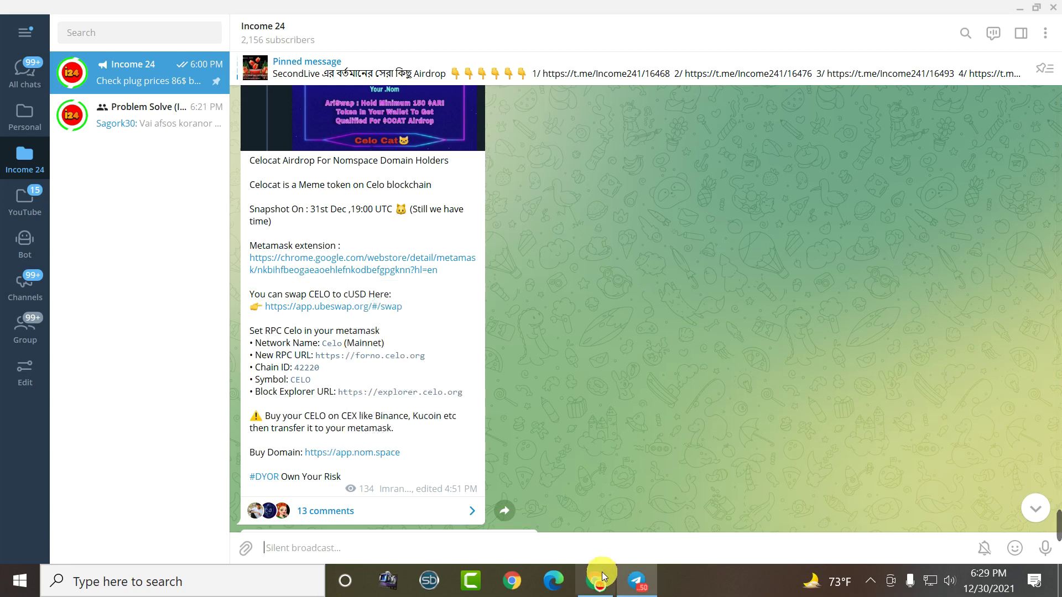
{"action": "left_click", "coordinate": [603, 577]}
{"action": "right_click", "coordinate": [421, 347]}
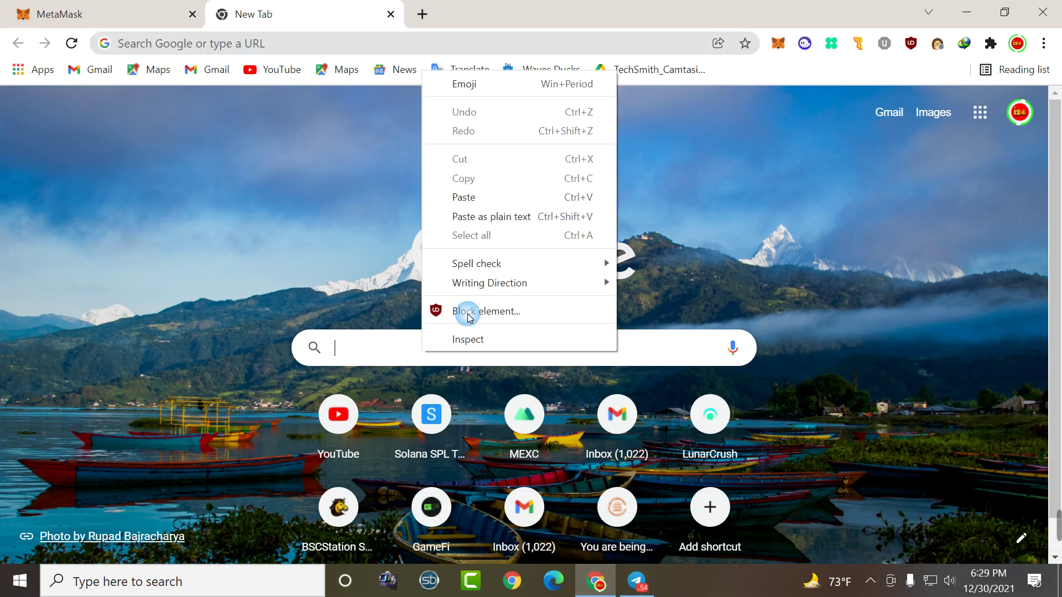
{"action": "left_click", "coordinate": [466, 195]}
{"action": "key", "text": "Return"}
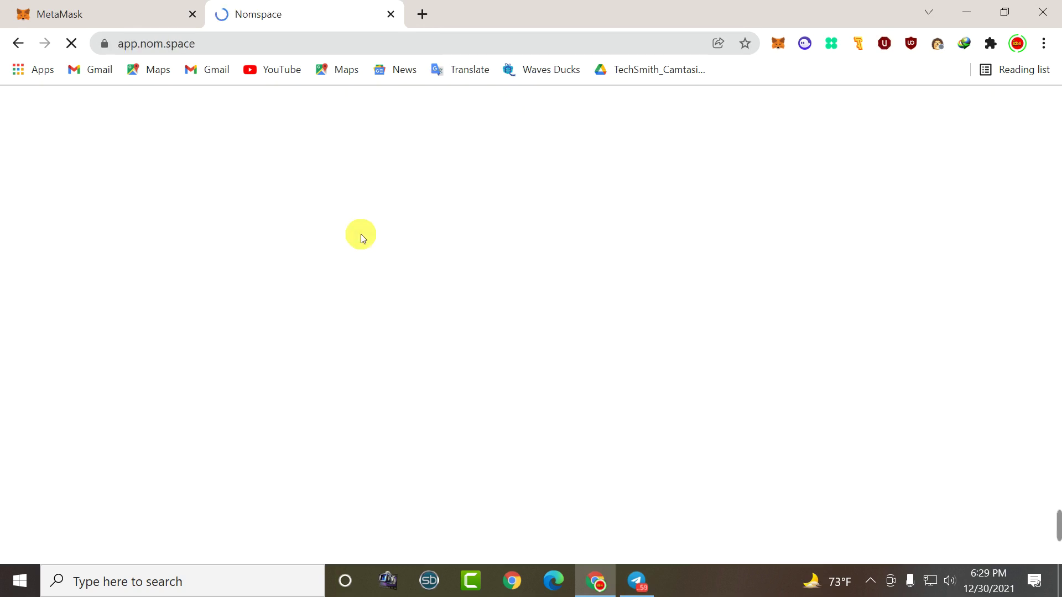
{"action": "mouse_move", "coordinate": [923, 530]}
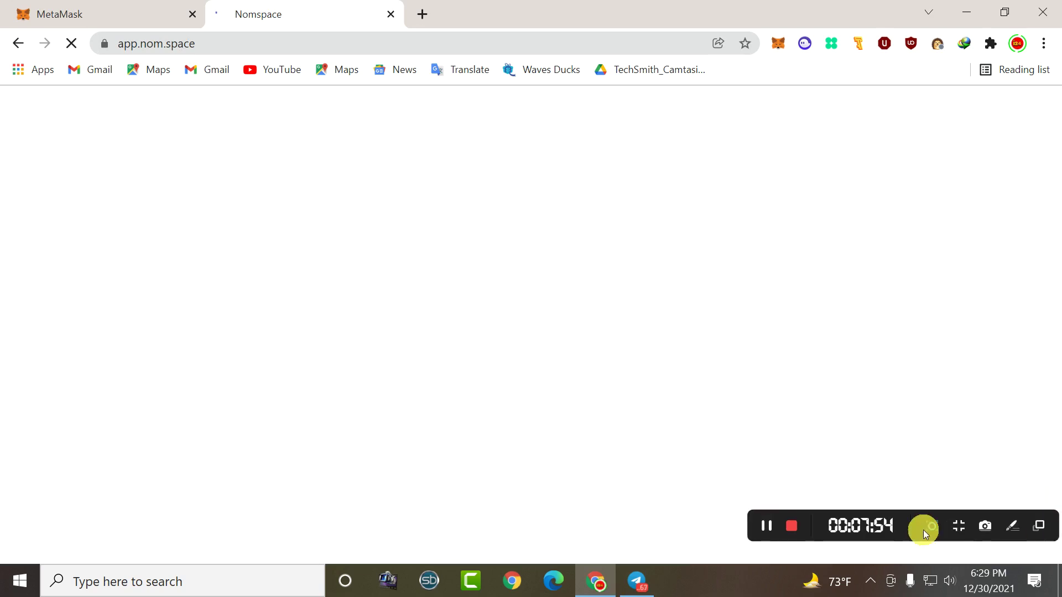
{"action": "left_click", "coordinate": [1012, 526]}
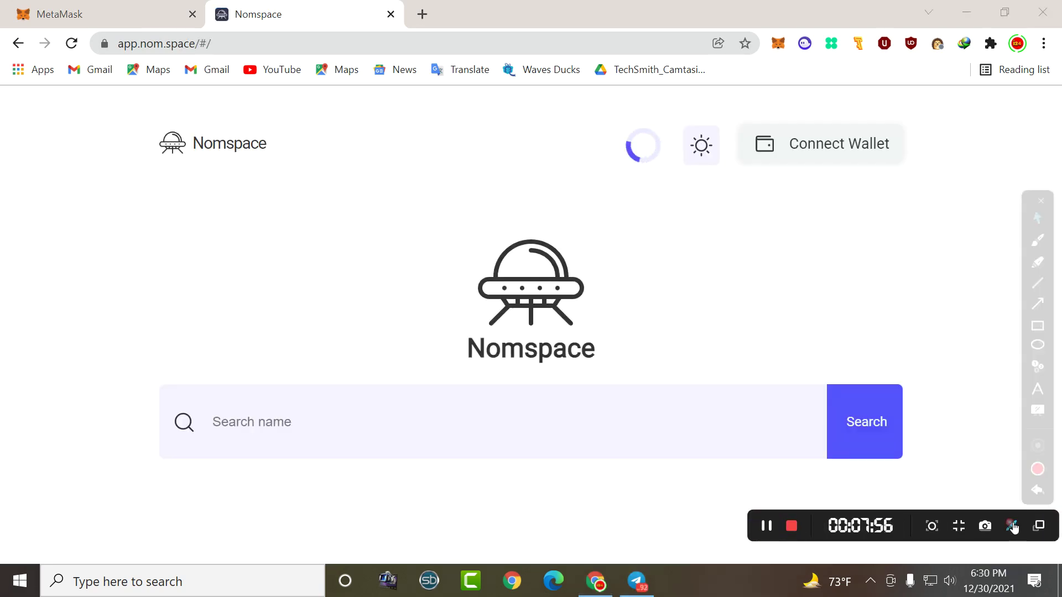
{"action": "left_click_drag", "start_coordinate": [738, 130], "coordinate": [906, 166]}
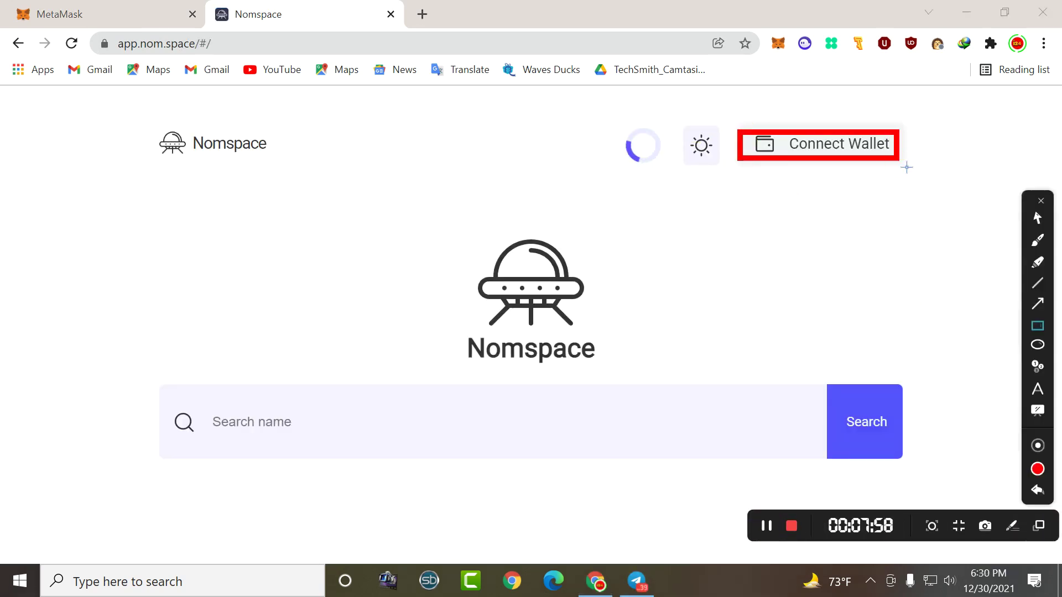
{"action": "left_click", "coordinate": [1002, 526]}
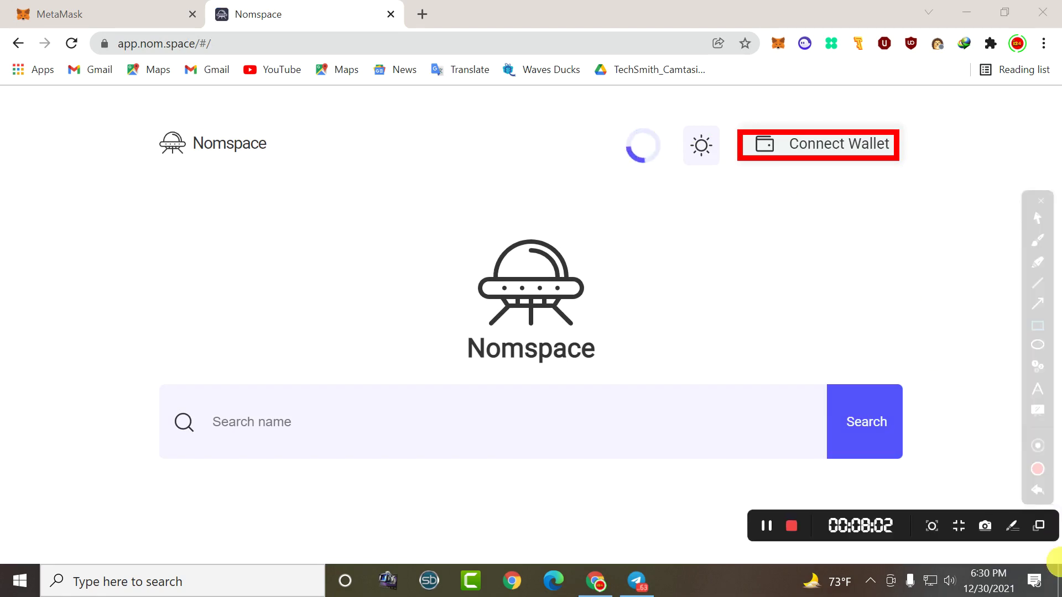
{"action": "left_click", "coordinate": [1041, 201]}
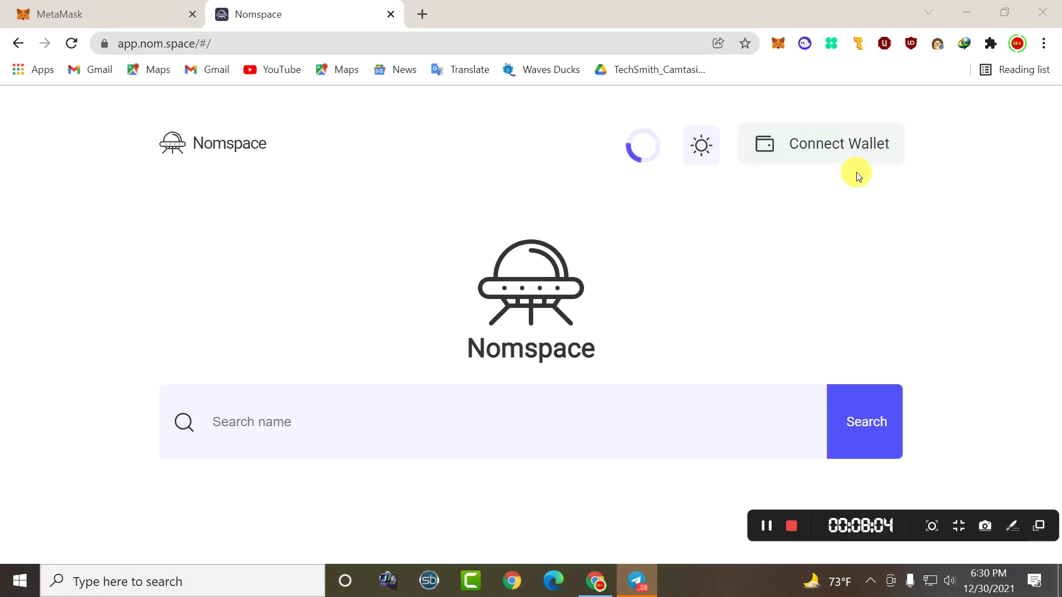
Connect MetaMask's Account 1 to Nomspace
{"action": "left_click", "coordinate": [838, 152]}
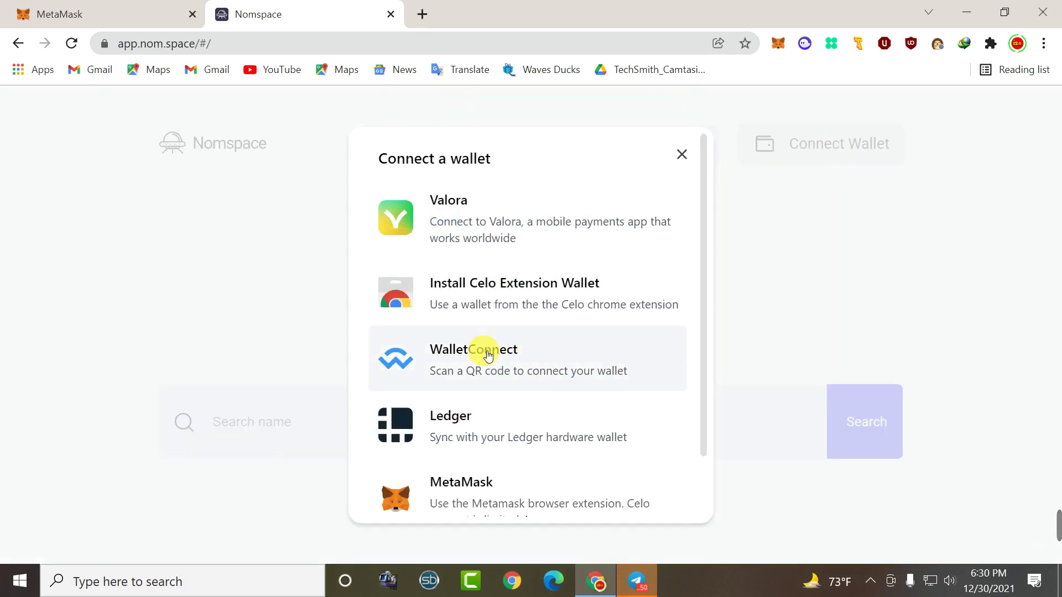
{"action": "scroll", "coordinate": [481, 348], "scroll_direction": "down", "scroll_amount": 2}
{"action": "left_click", "coordinate": [461, 420]}
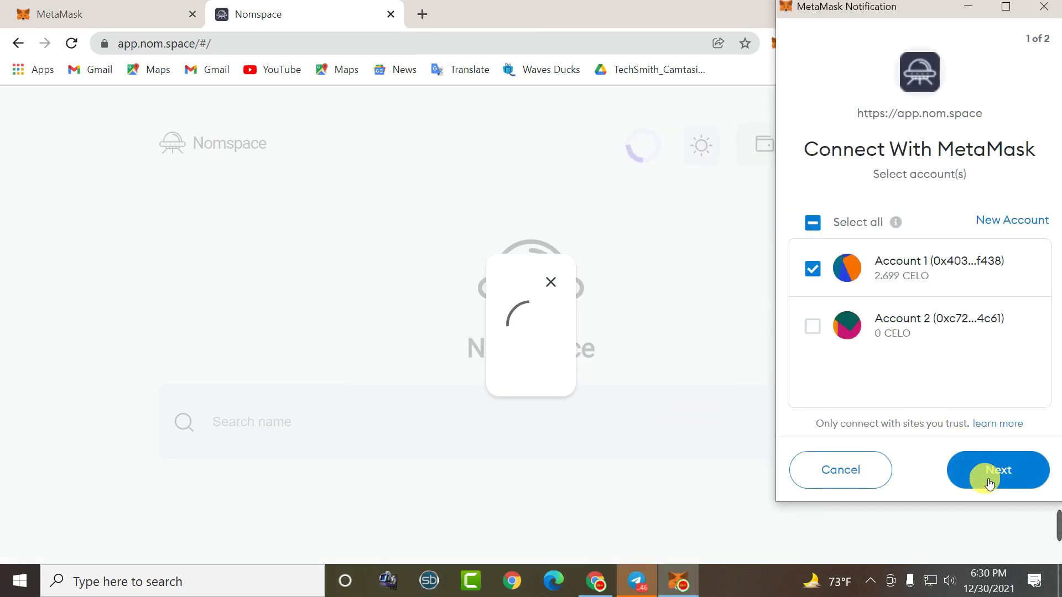
{"action": "left_click", "coordinate": [986, 474]}
{"action": "left_click", "coordinate": [989, 484]}
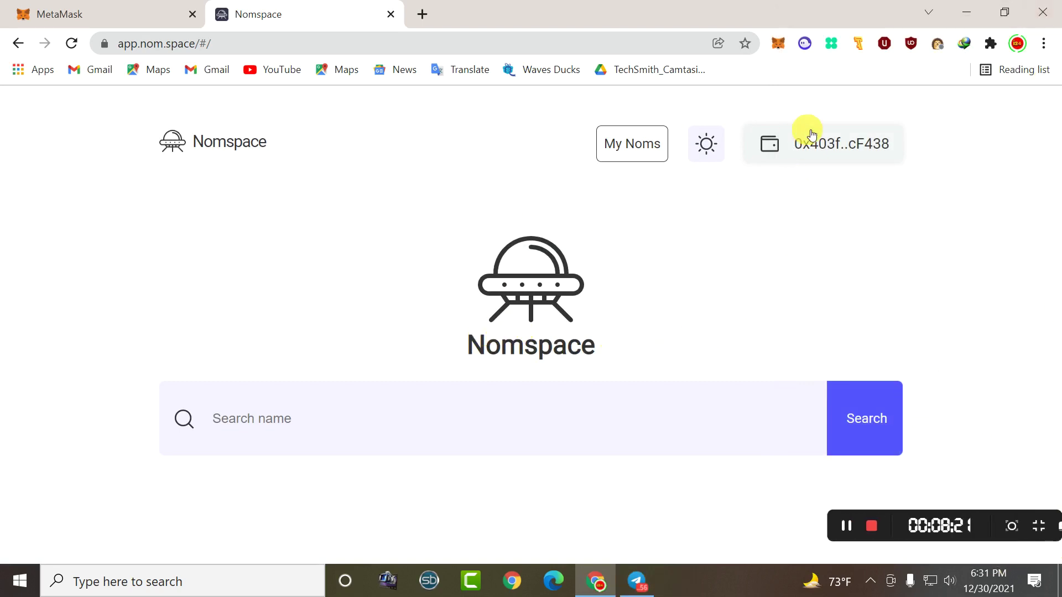
Search Nomspace for the domain name Incime24 and return to the search page
{"action": "left_click", "coordinate": [261, 420]}
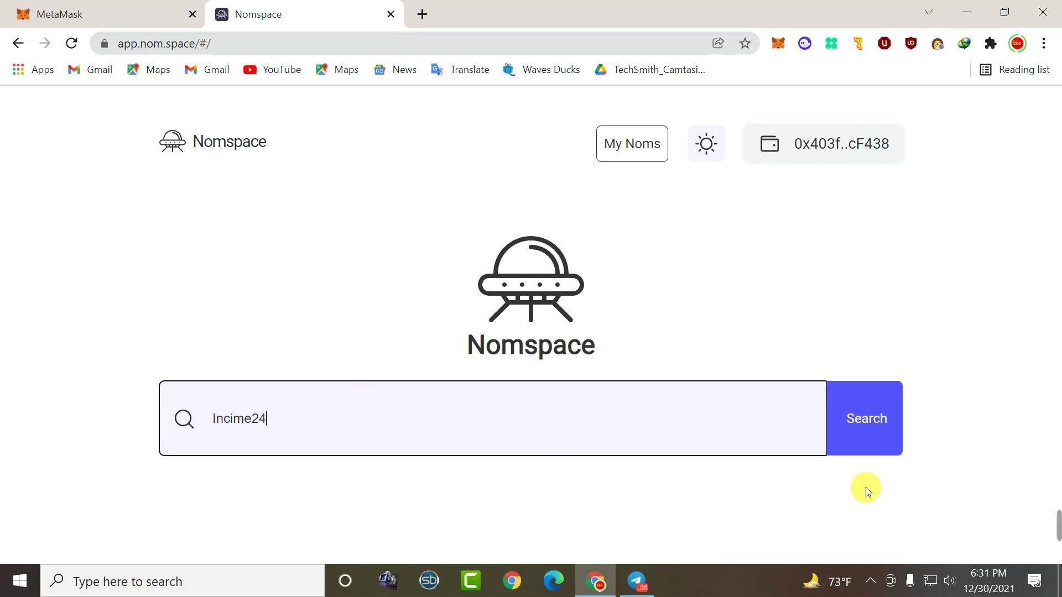
{"action": "left_click", "coordinate": [892, 439]}
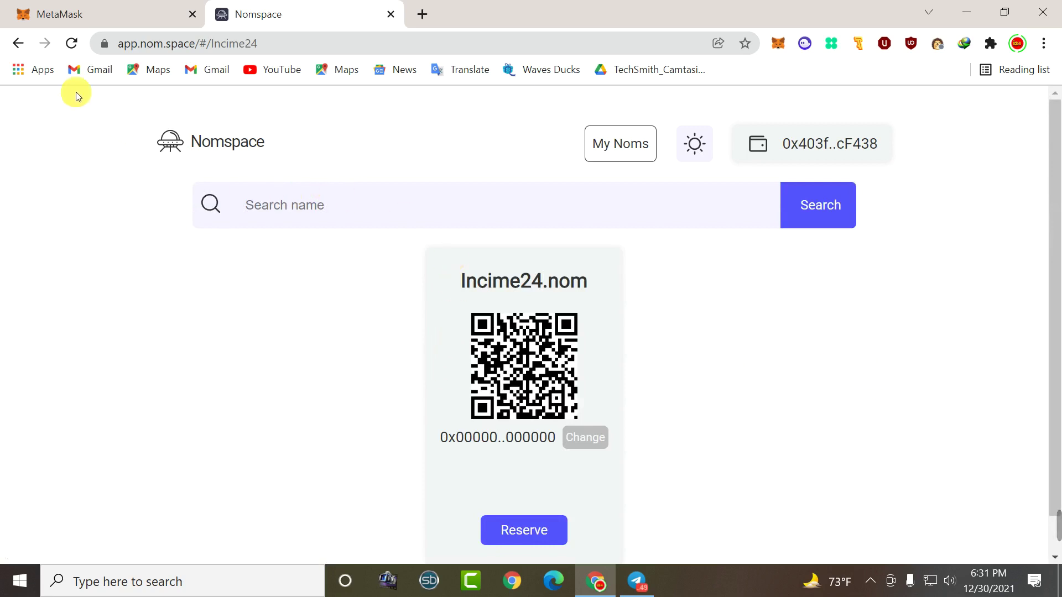
{"action": "left_click", "coordinate": [18, 43]}
Search Nomspace for the owner's personal domain name and open its reservation form
{"action": "left_click", "coordinate": [245, 427]}
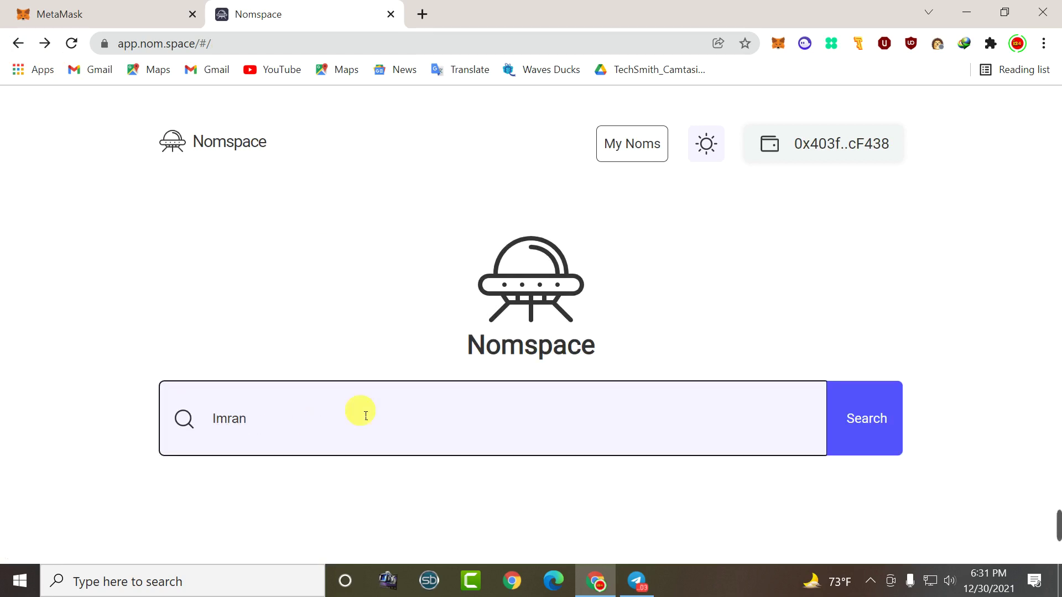
{"action": "left_click", "coordinate": [878, 437]}
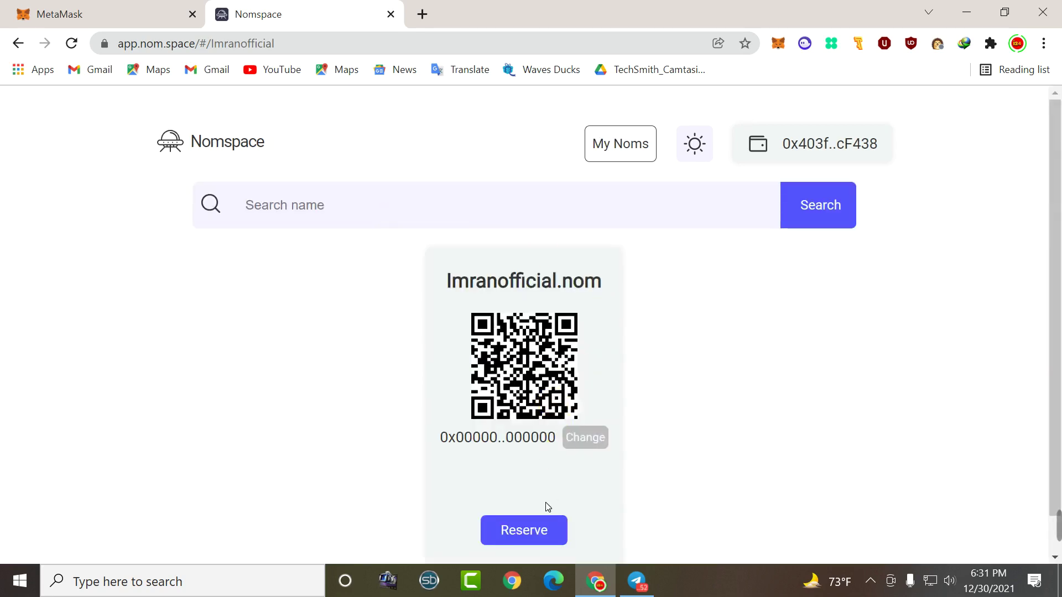
{"action": "right_click", "coordinate": [547, 507]}
{"action": "left_click", "coordinate": [469, 493]}
{"action": "left_click", "coordinate": [544, 524]}
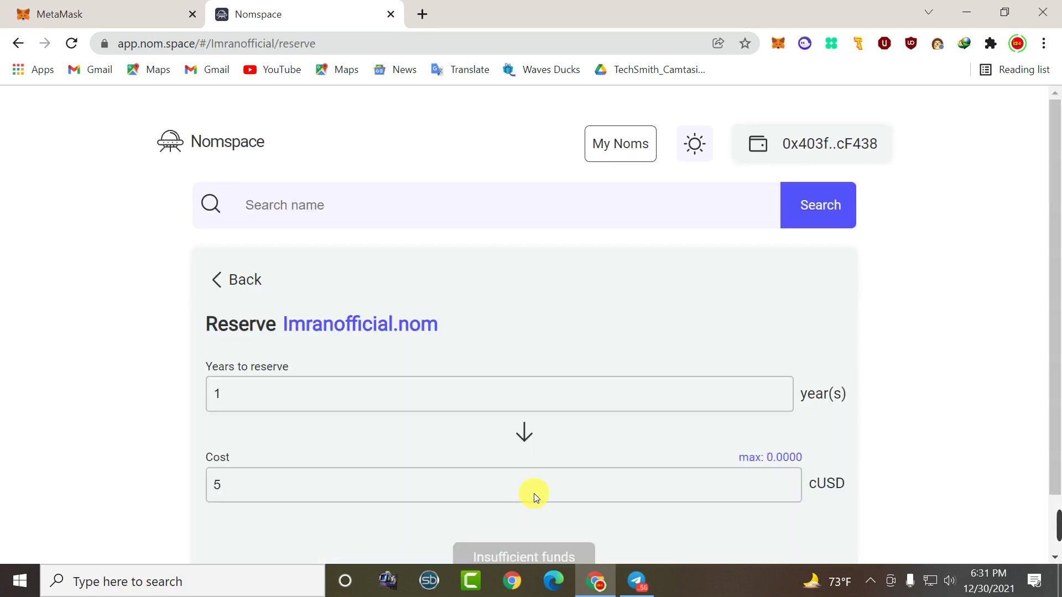
Try a reservation period of 1 year for the domain, and set the years to reserve to 2
{"action": "scroll", "coordinate": [514, 317], "scroll_direction": "down", "scroll_amount": 1}
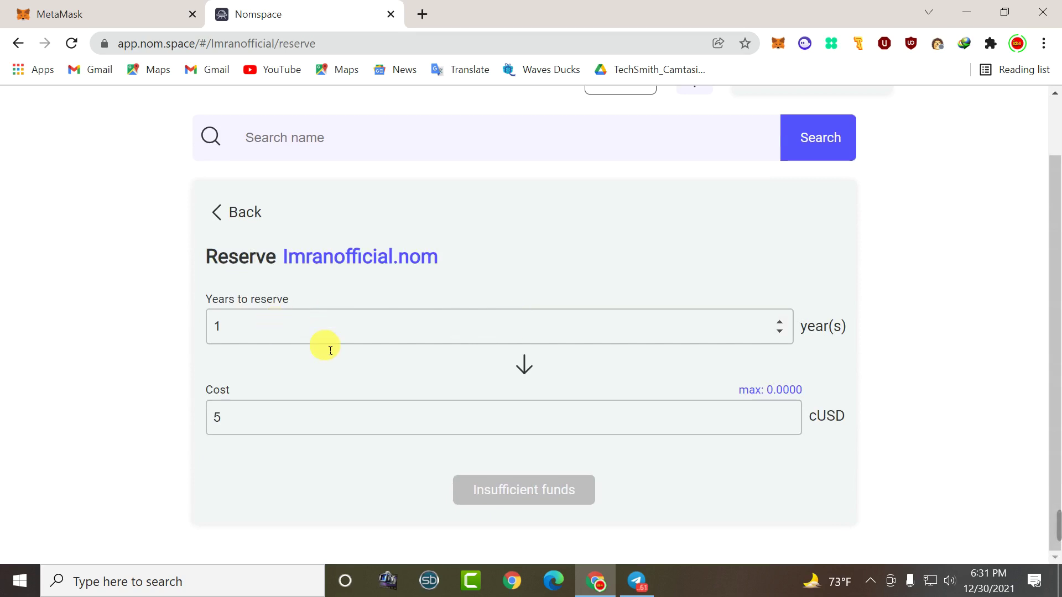
{"action": "left_click_drag", "start_coordinate": [253, 334], "coordinate": [183, 327]}
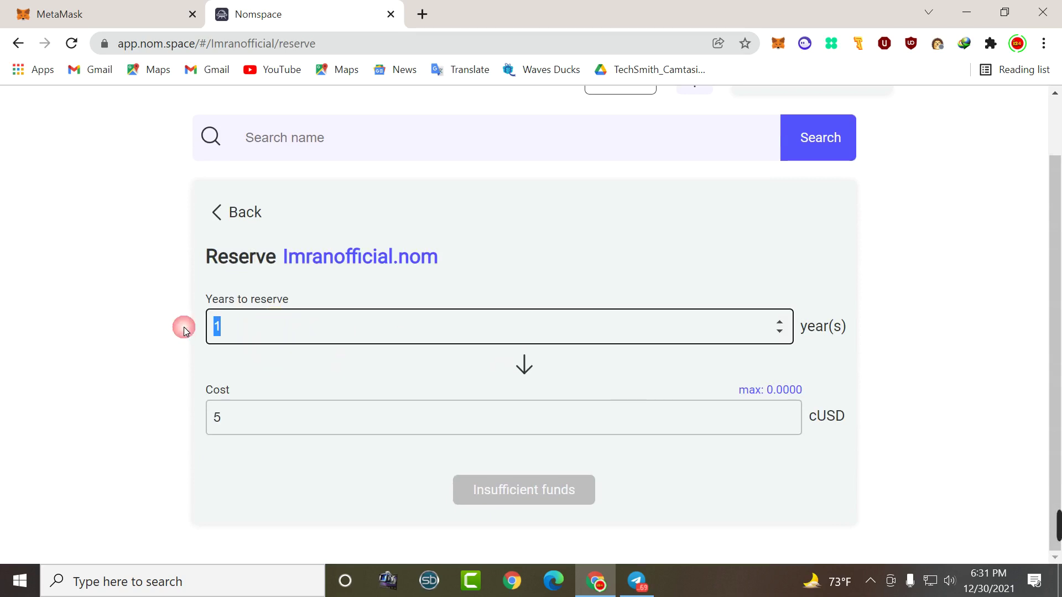
{"action": "key", "text": "BackSpace"}
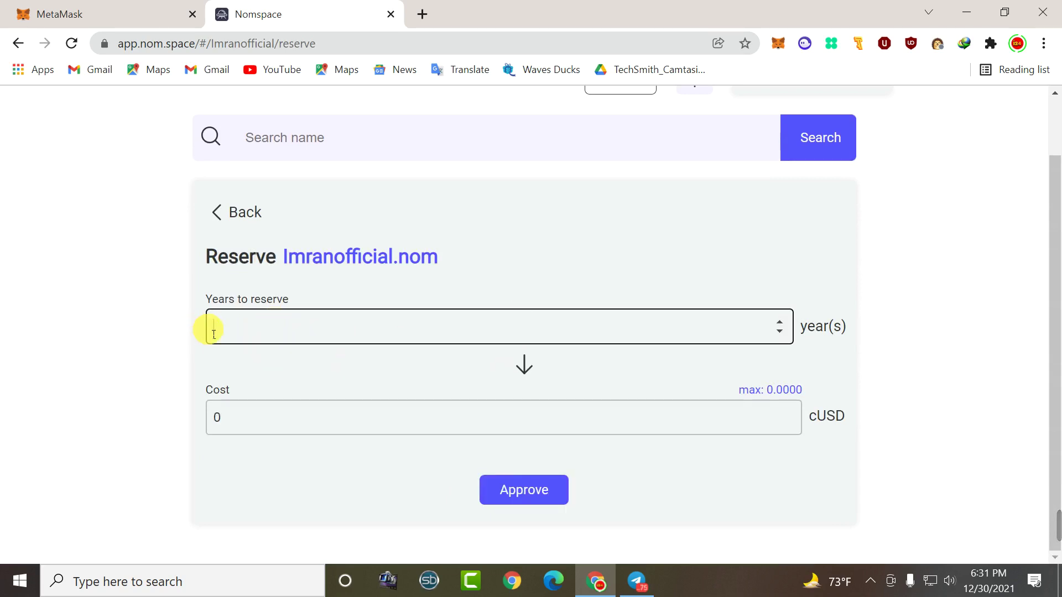
{"action": "type", "text": "1"}
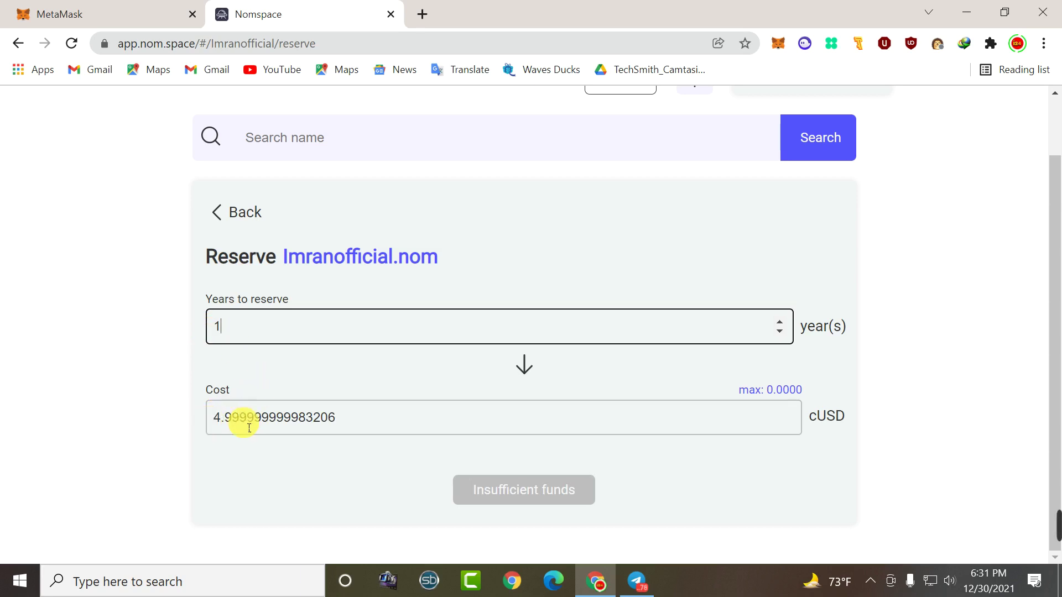
{"action": "key", "text": "BackSpace"}
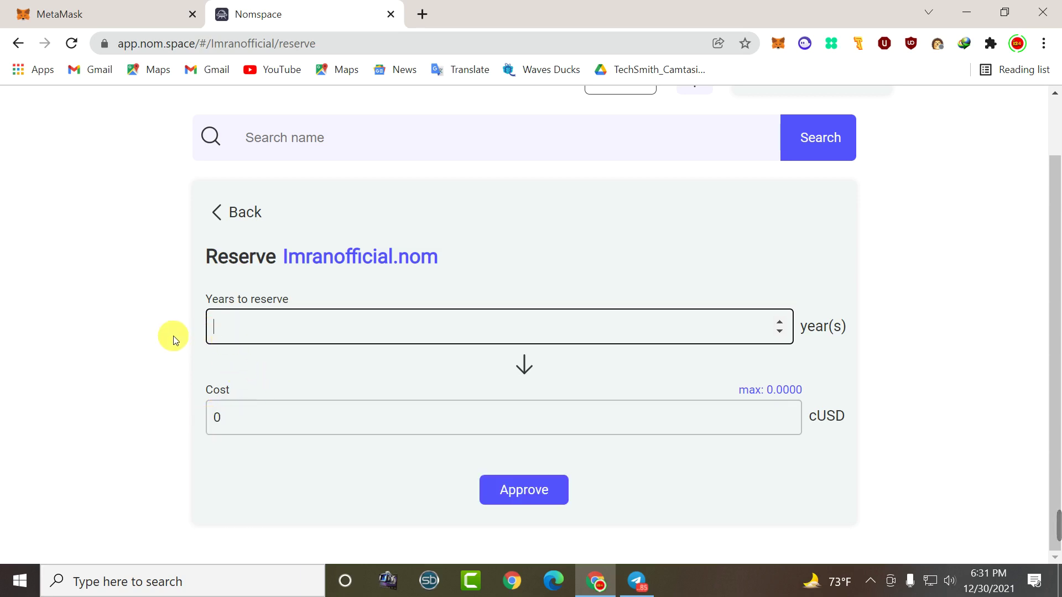
{"action": "type", "text": "2"}
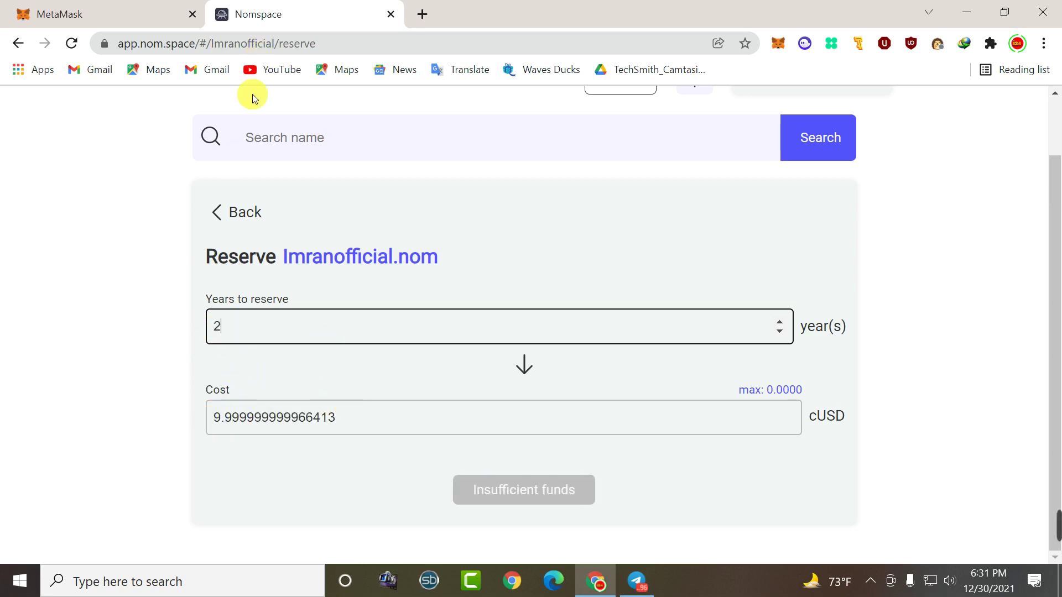
{"action": "left_click", "coordinate": [631, 581]}
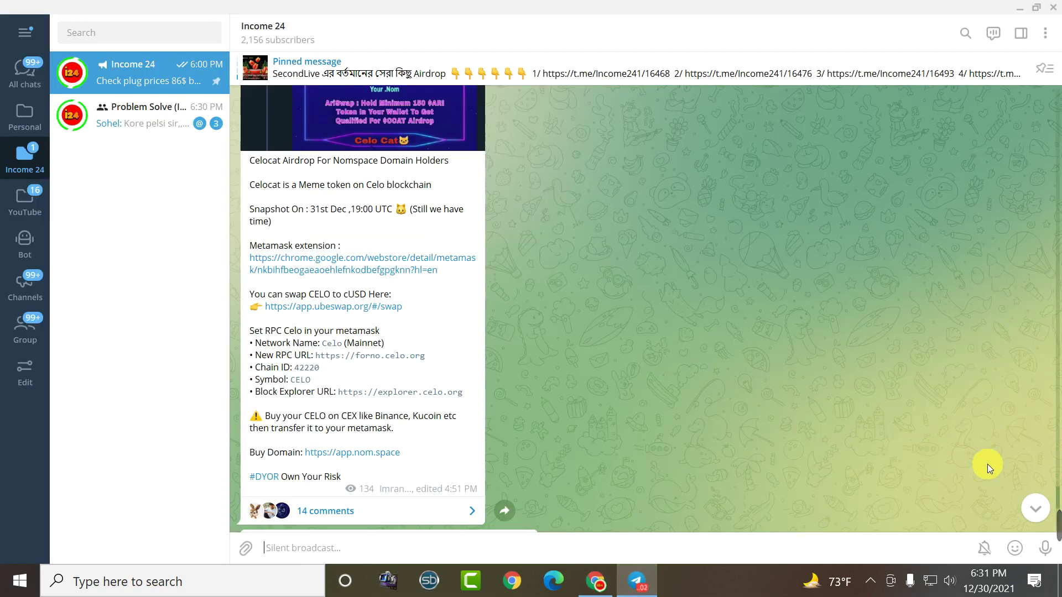
{"action": "mouse_move", "coordinate": [1036, 508]}
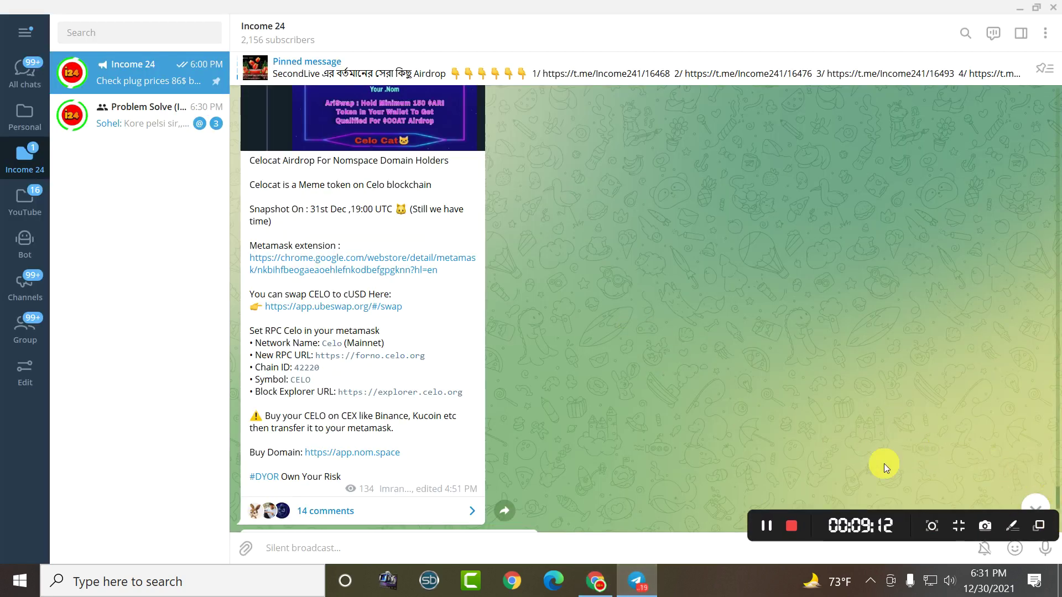
{"action": "right_click", "coordinate": [354, 308]}
{"action": "left_click", "coordinate": [404, 389]}
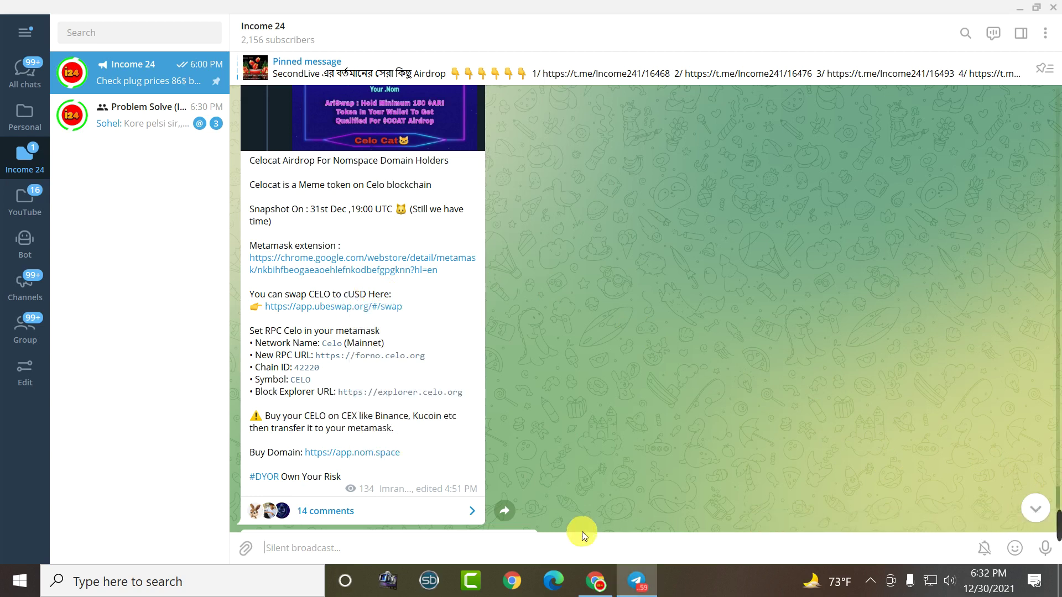
{"action": "left_click", "coordinate": [595, 581]}
{"action": "left_click", "coordinate": [422, 15]}
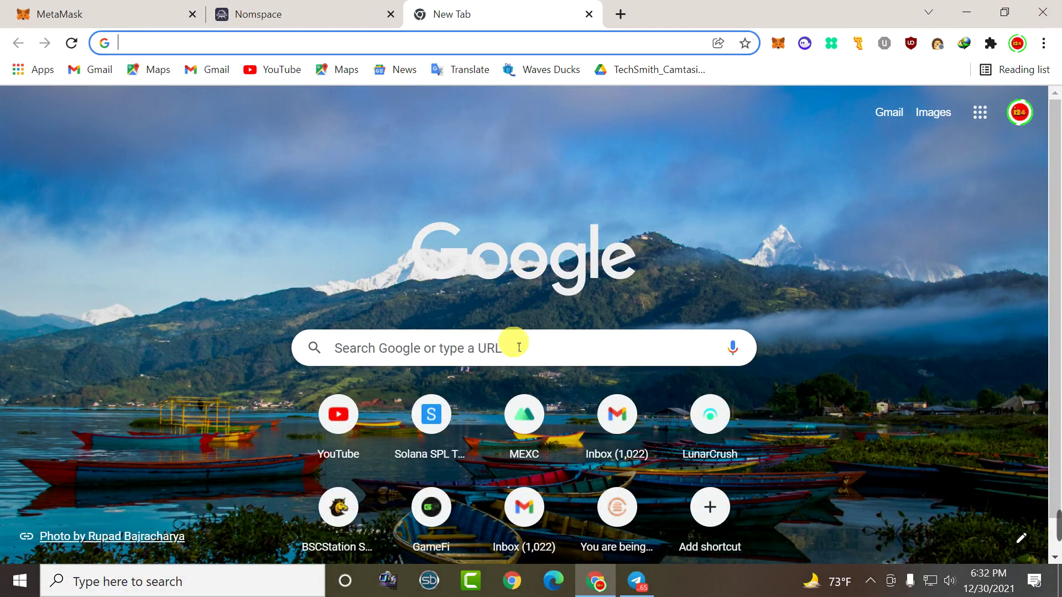
{"action": "right_click", "coordinate": [514, 347]}
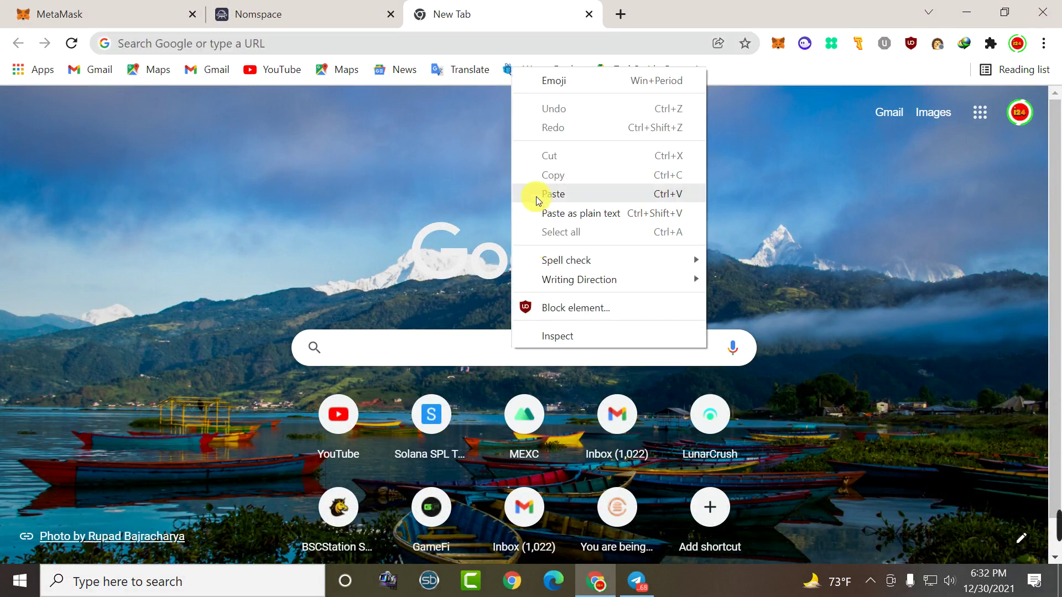
{"action": "left_click", "coordinate": [536, 193]}
{"action": "key", "text": "Return"}
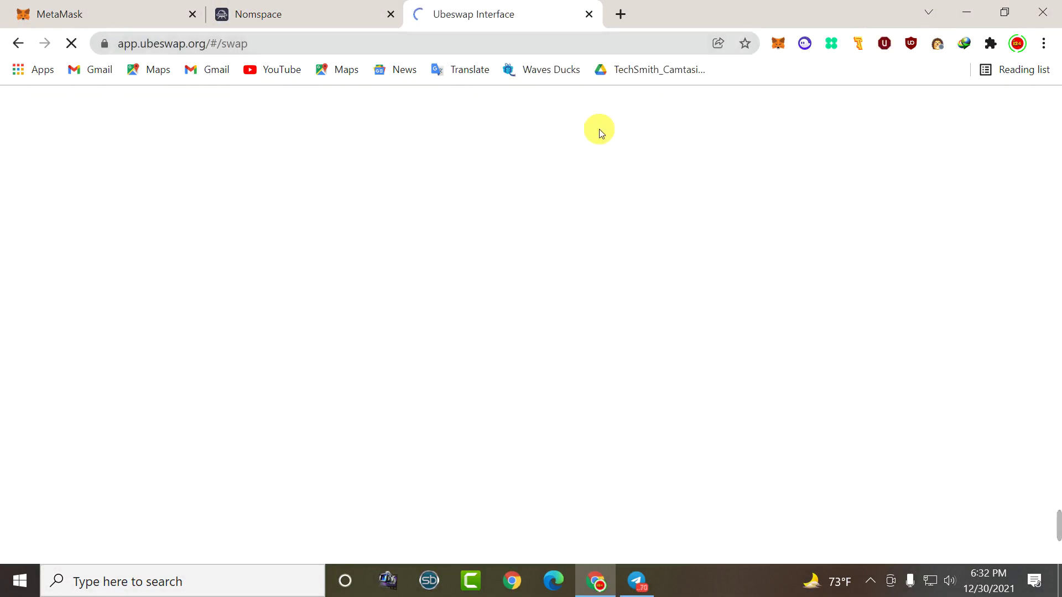
Connect the MetaMask wallet Account 1 to Ubeswap and grant the site permission to view its address
{"action": "mouse_move", "coordinate": [1048, 521]}
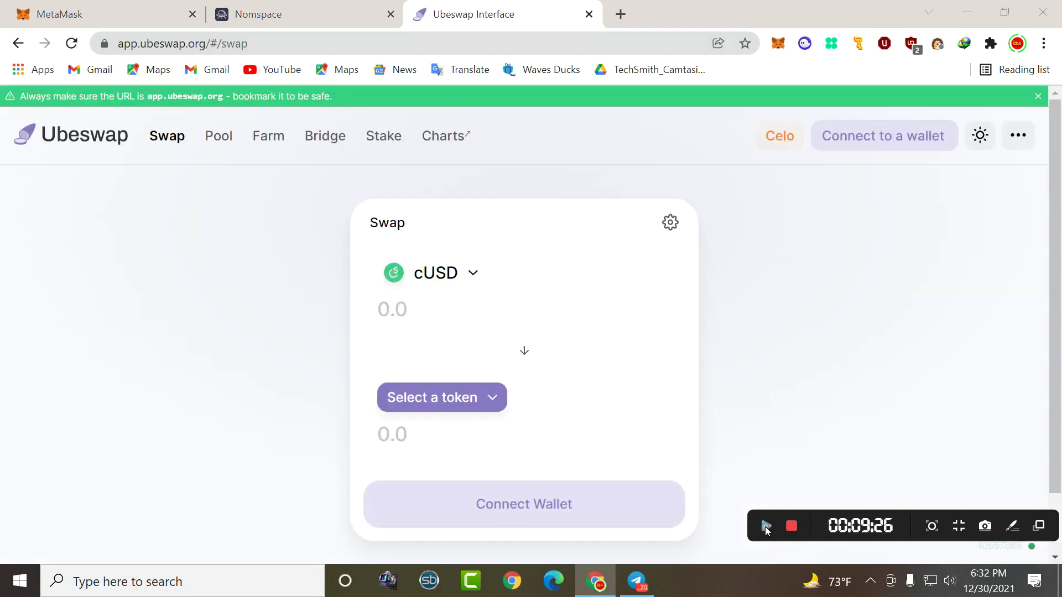
{"action": "scroll", "coordinate": [618, 362], "scroll_direction": "down", "scroll_amount": 1}
{"action": "scroll", "coordinate": [618, 362], "scroll_direction": "up", "scroll_amount": 1}
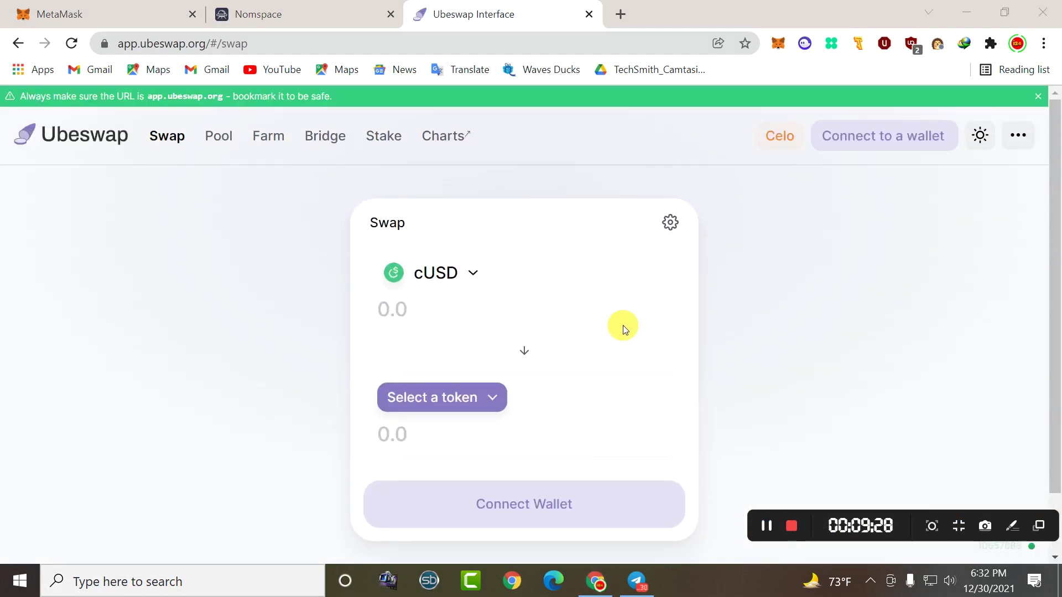
{"action": "left_click", "coordinate": [878, 144]}
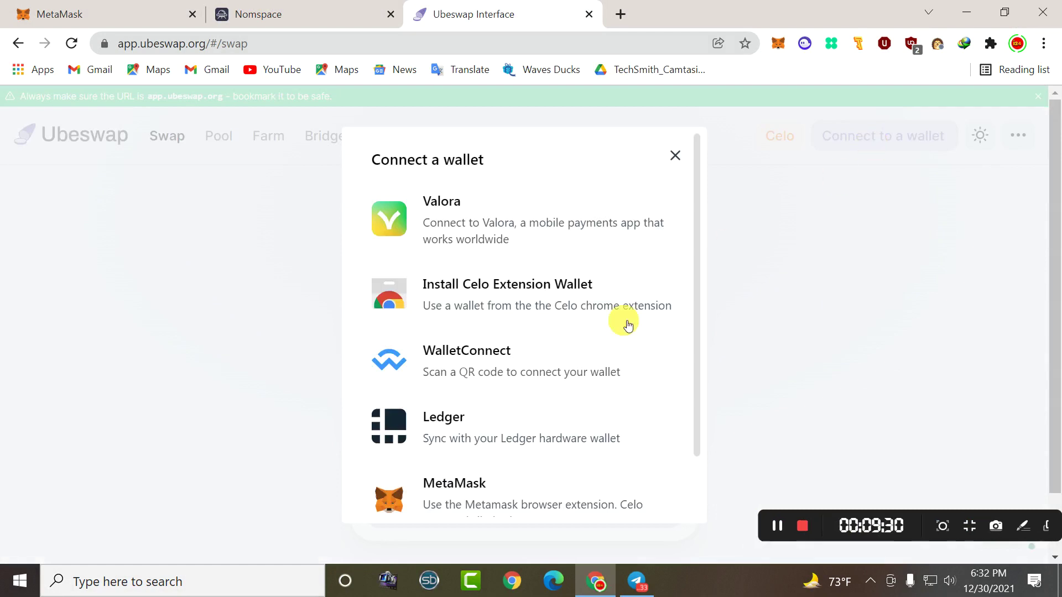
{"action": "scroll", "coordinate": [441, 500], "scroll_direction": "down", "scroll_amount": 2}
{"action": "left_click", "coordinate": [408, 442]}
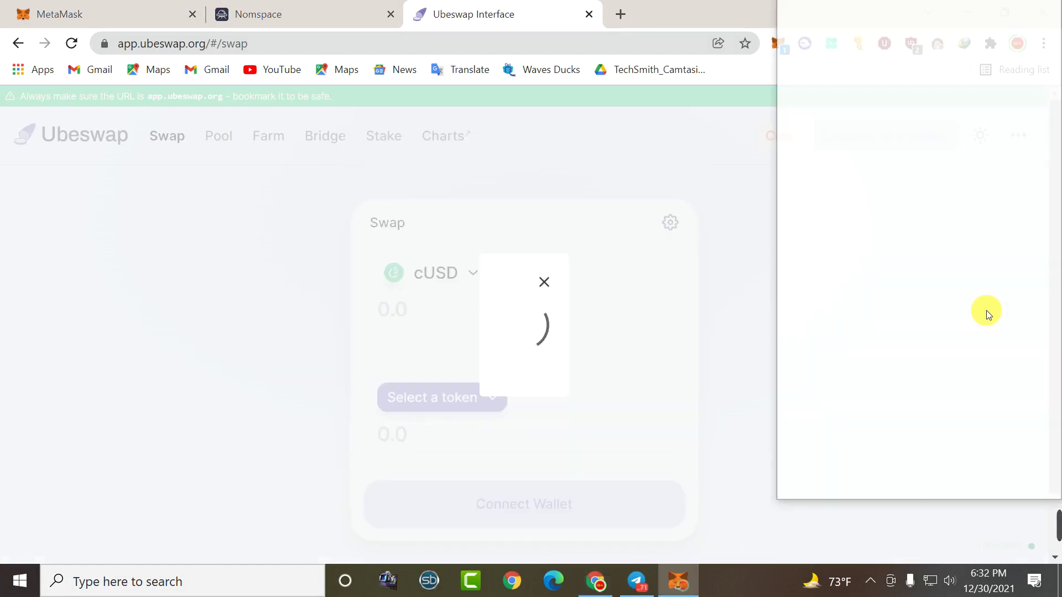
{"action": "left_click", "coordinate": [1008, 468]}
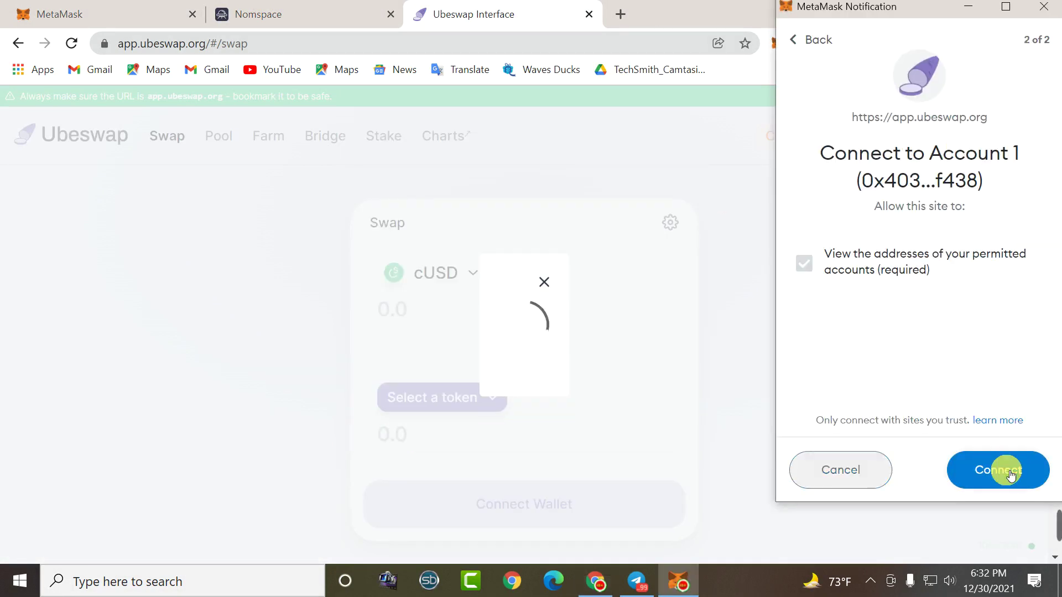
{"action": "left_click", "coordinate": [1005, 469]}
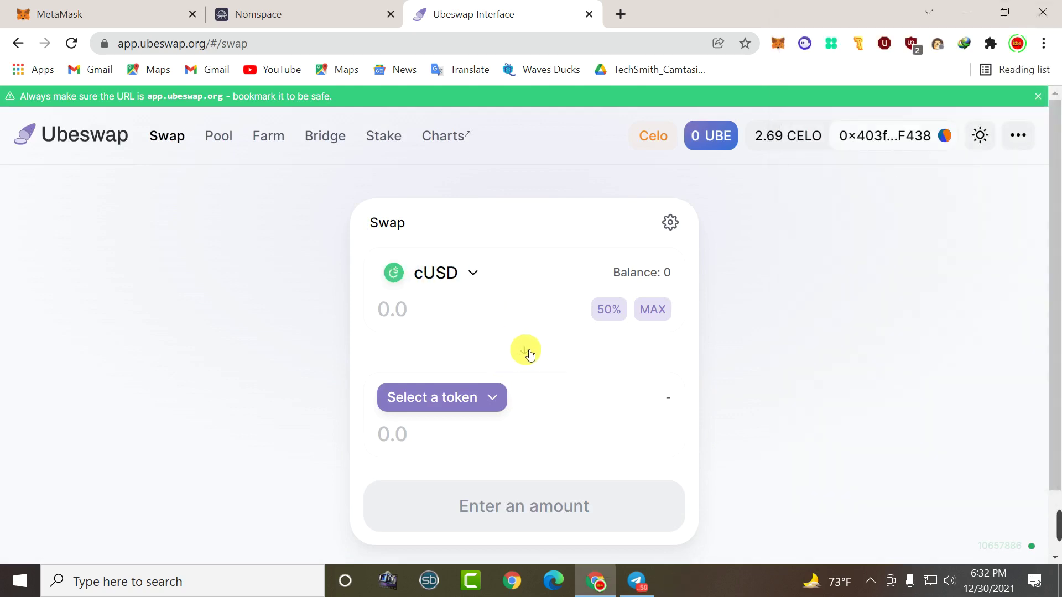
Set the swap pair to pay with CELO and receive cUSD, finding the token by searching for celo
{"action": "left_click", "coordinate": [527, 351]}
{"action": "left_click", "coordinate": [458, 274]}
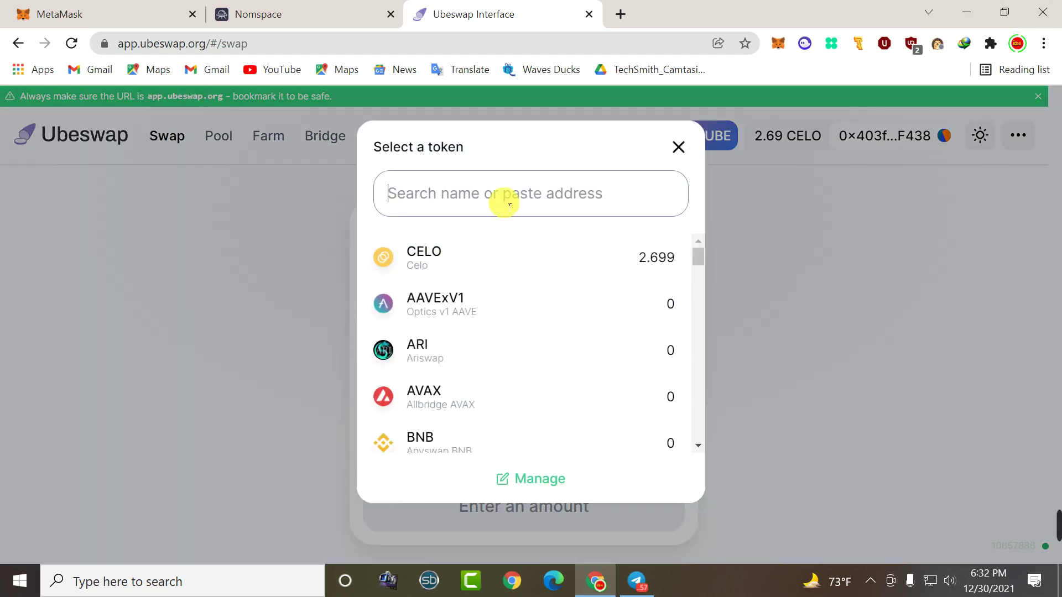
{"action": "type", "text": "celo"}
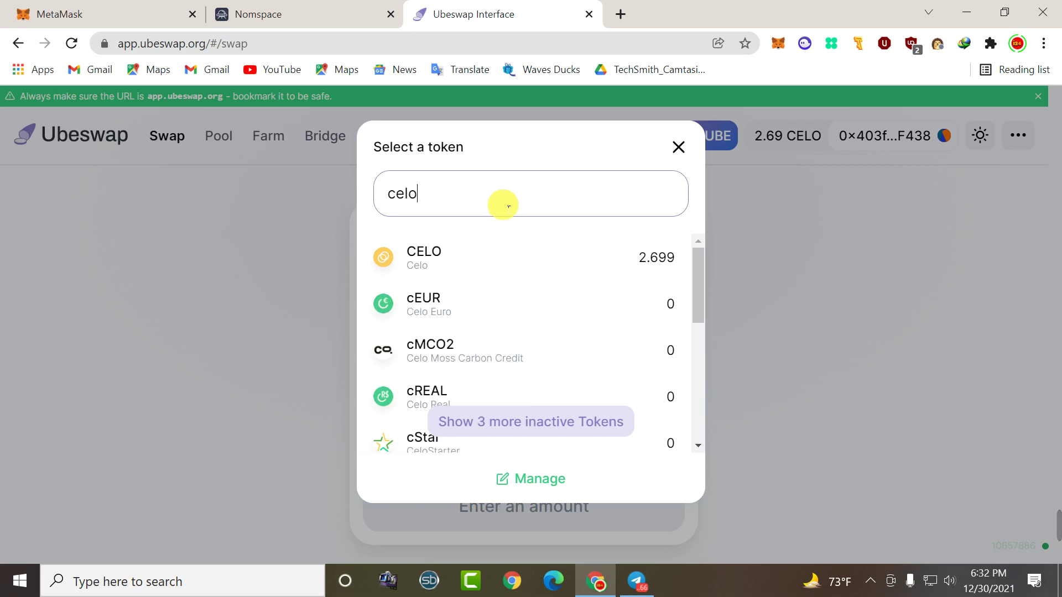
{"action": "left_click", "coordinate": [488, 255]}
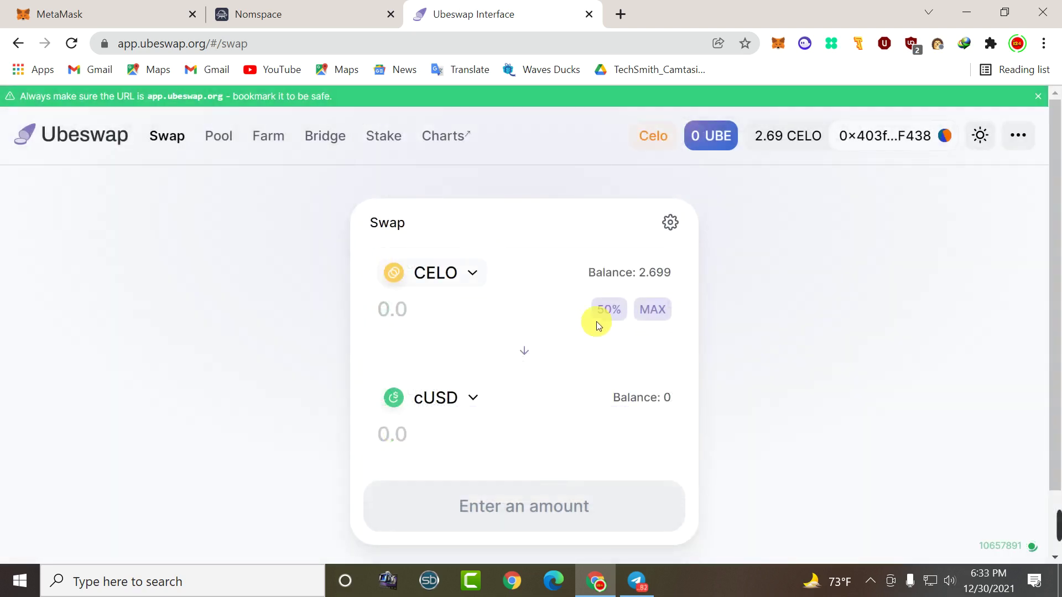
Try half of the CELO balance and 10.05 cUSD as swap amounts, and set the cUSD amount to receive to 10.01
{"action": "left_click", "coordinate": [615, 319]}
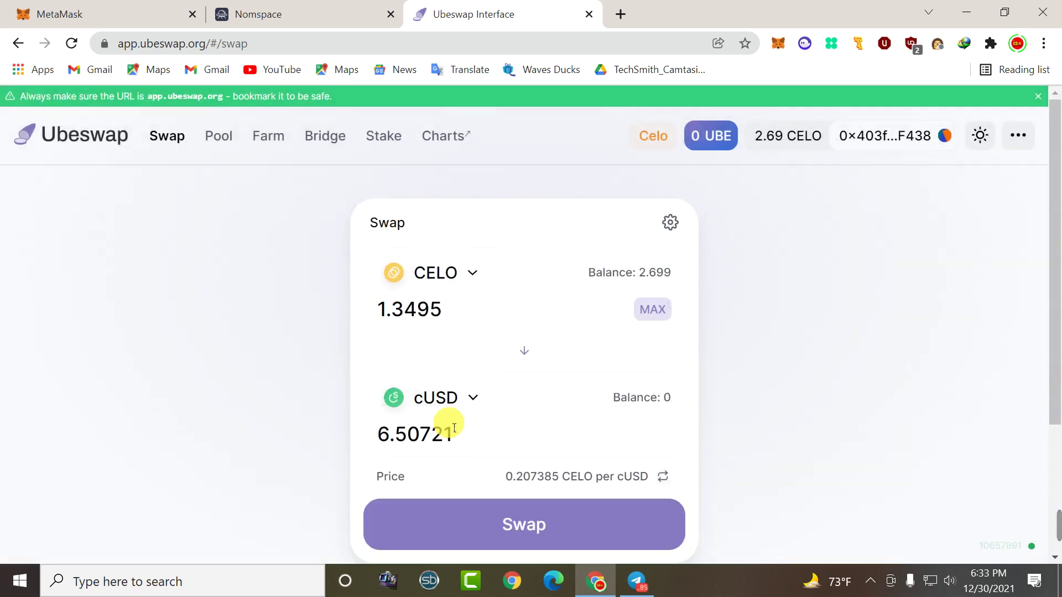
{"action": "left_click_drag", "start_coordinate": [468, 432], "coordinate": [296, 446]}
{"action": "key", "text": "BackSpace"}
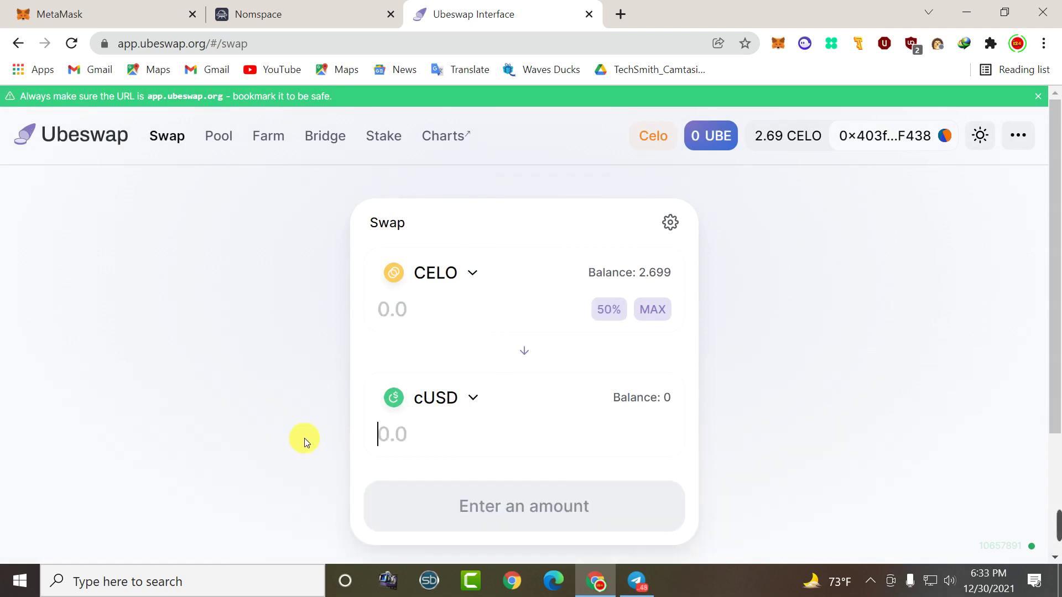
{"action": "type", "text": "10"}
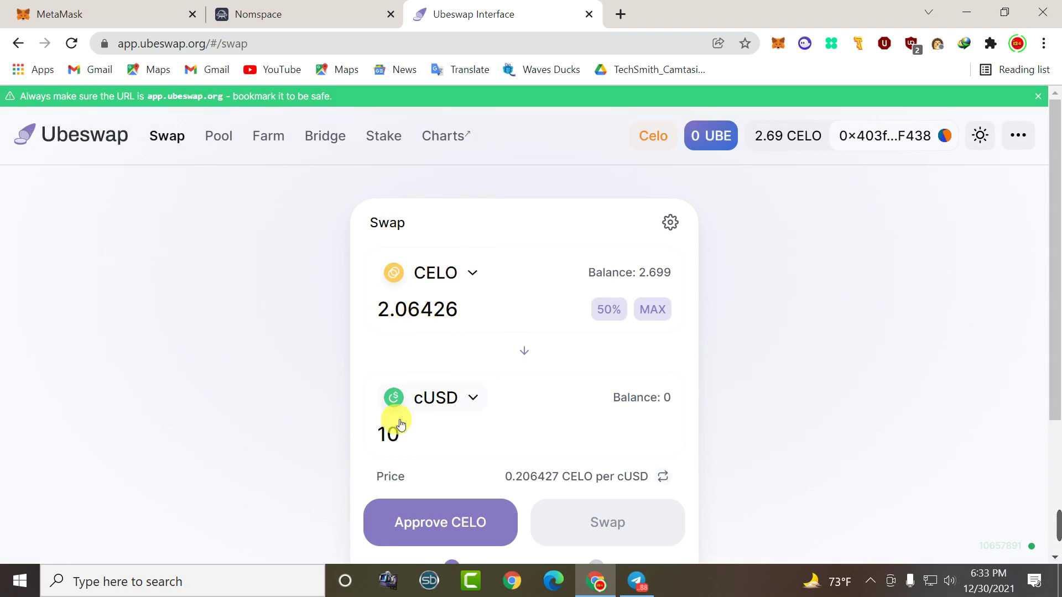
{"action": "type", "text": "."}
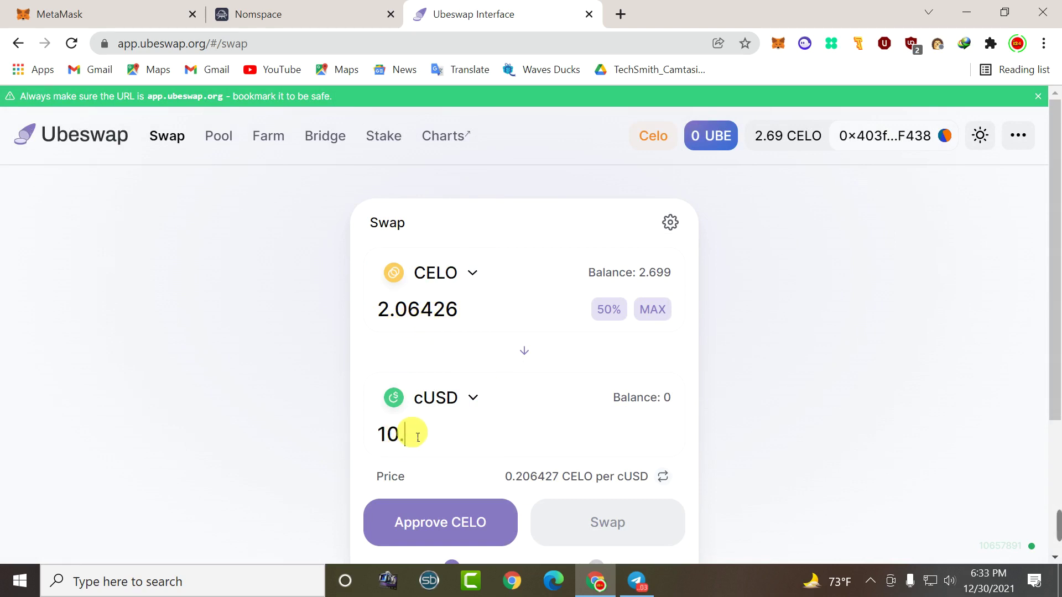
{"action": "type", "text": "01"}
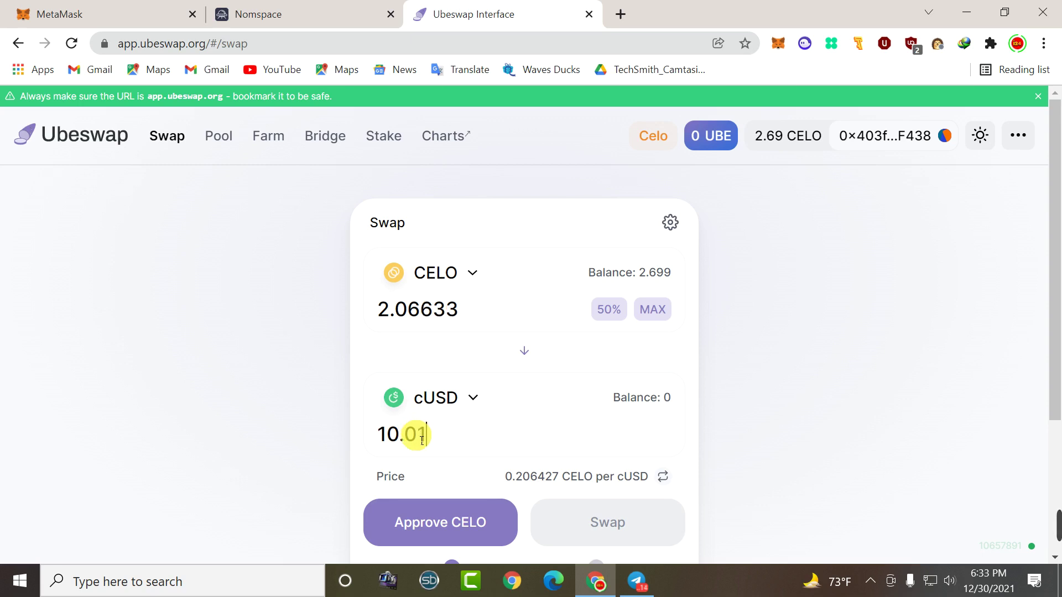
{"action": "key", "text": "BackSpace"}
{"action": "type", "text": "5"}
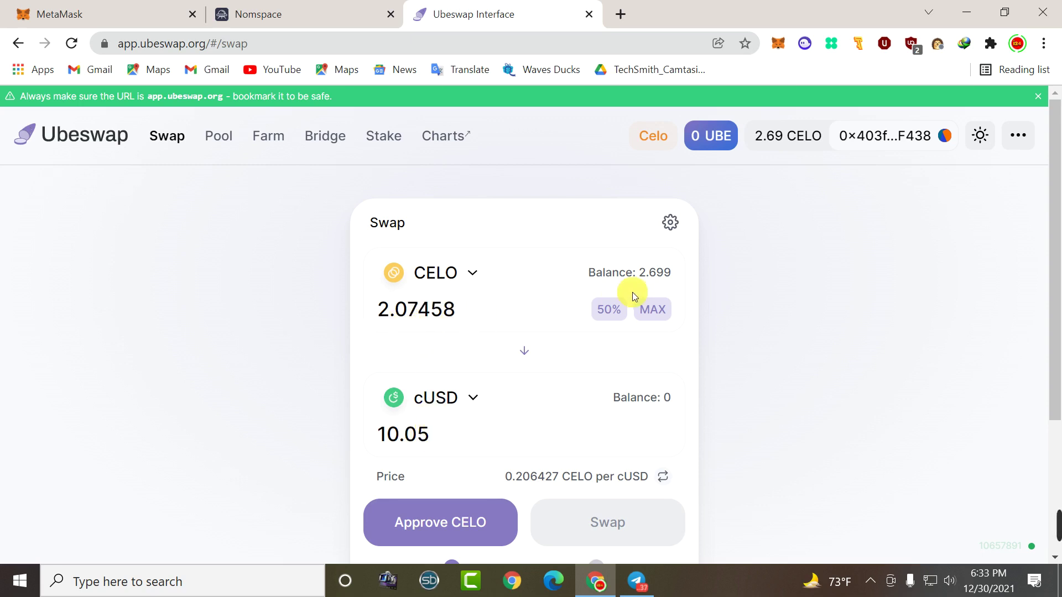
{"action": "left_click_drag", "start_coordinate": [434, 438], "coordinate": [420, 442]}
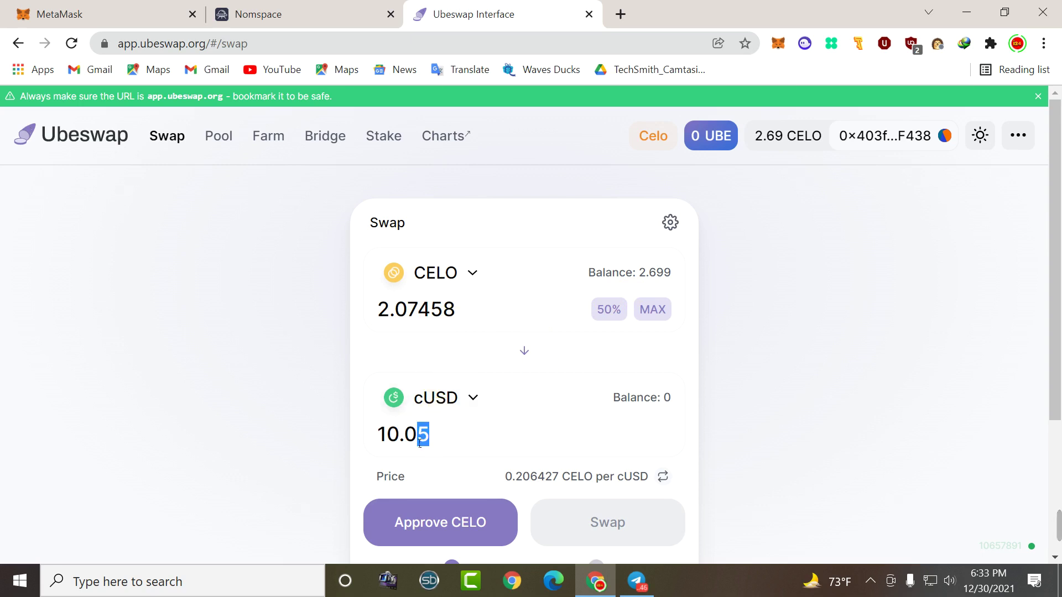
{"action": "left_click", "coordinate": [430, 439]}
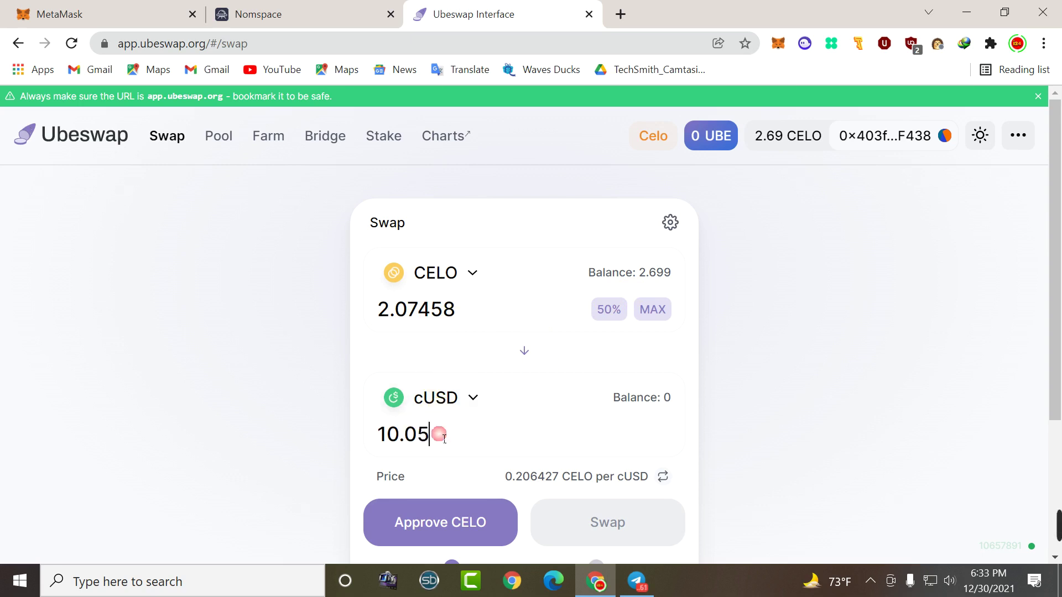
{"action": "key", "text": "BackSpace"}
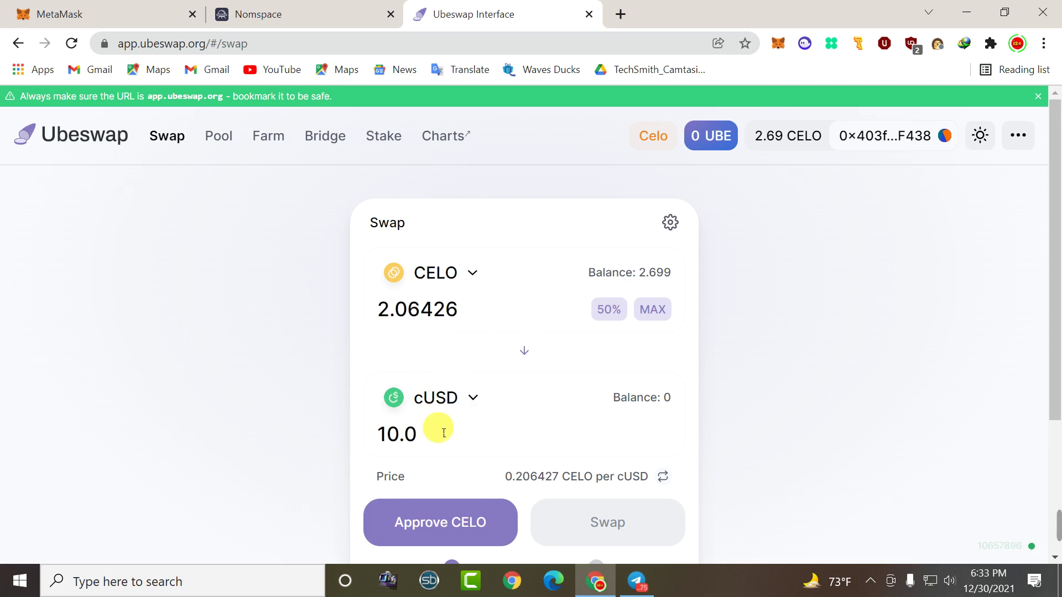
Approve Ubeswap's access to CELO for the swap and confirm the permission in MetaMask
{"action": "left_click", "coordinate": [446, 523]}
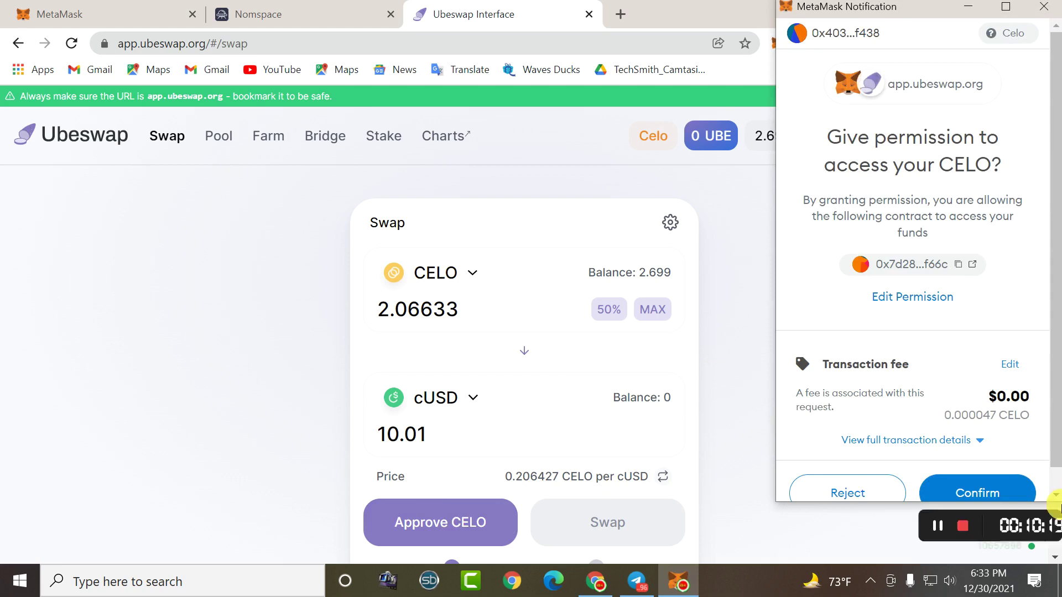
{"action": "left_click", "coordinate": [1000, 485]}
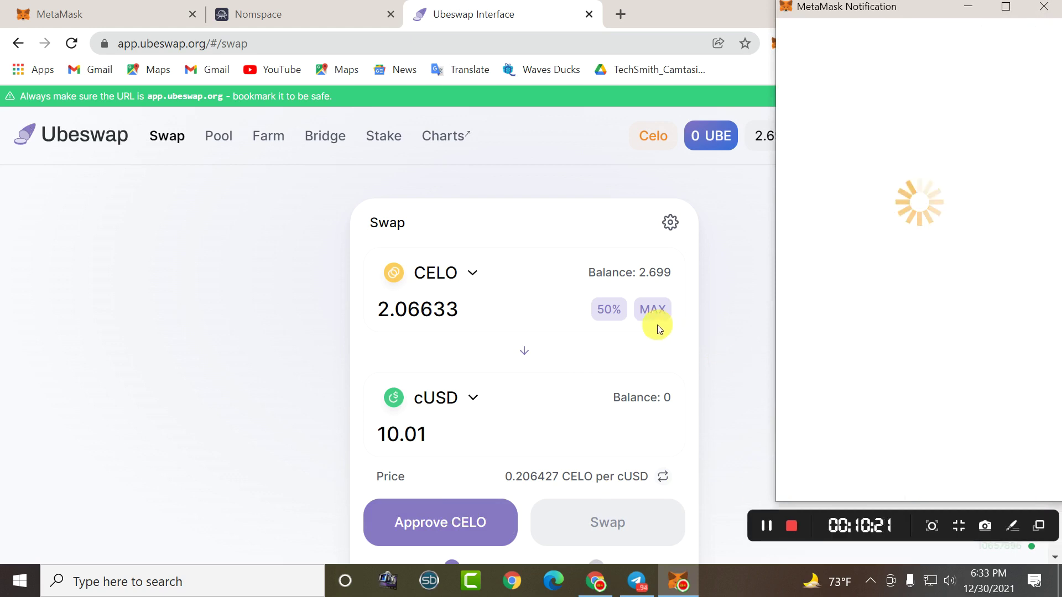
{"action": "scroll", "coordinate": [593, 353], "scroll_direction": "down", "scroll_amount": 2}
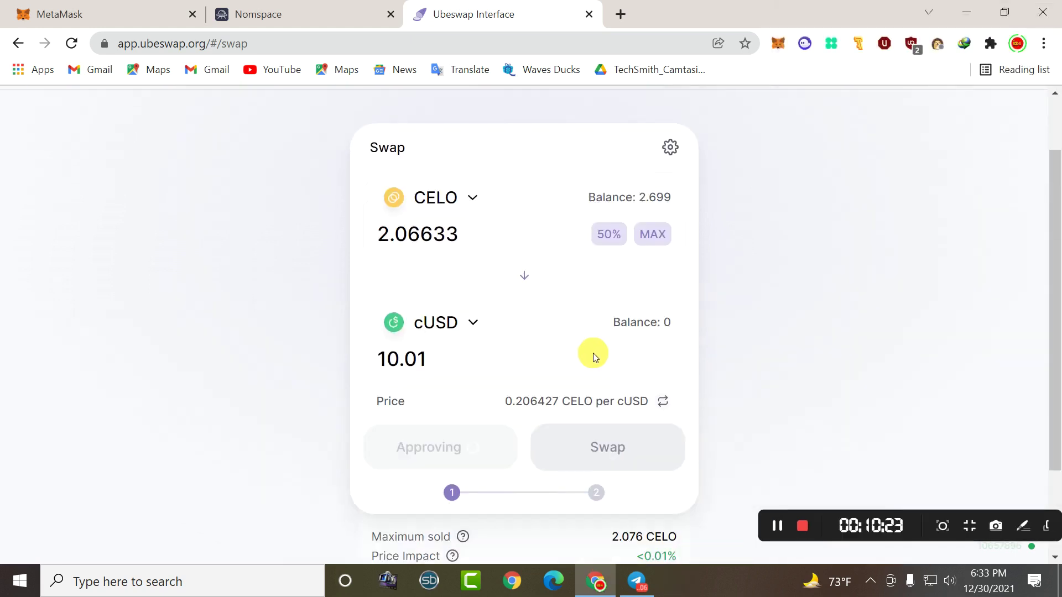
{"action": "scroll", "coordinate": [597, 361], "scroll_direction": "up", "scroll_amount": 2}
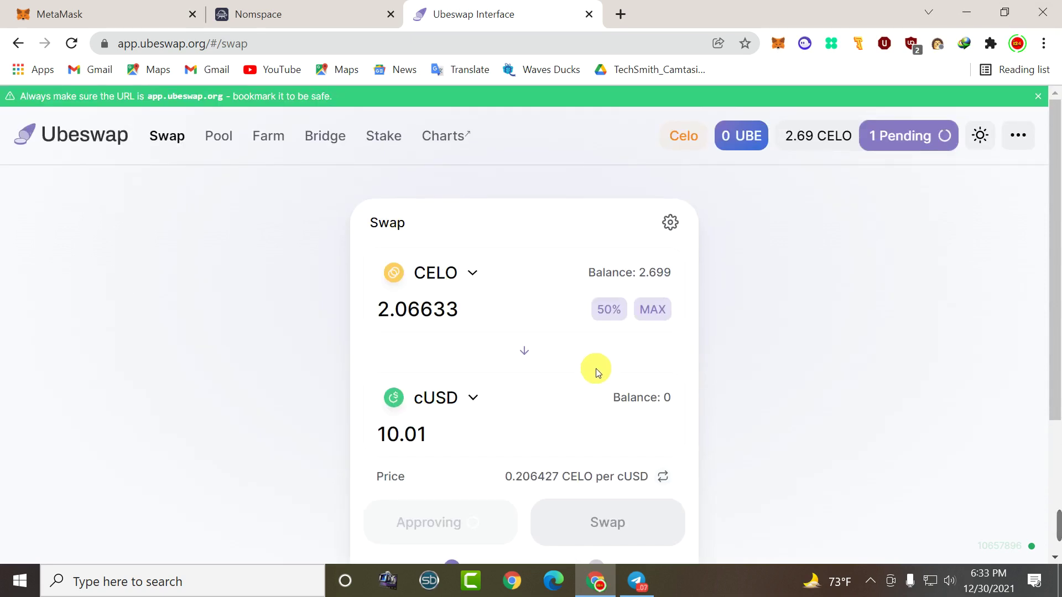
{"action": "left_click", "coordinate": [430, 434]}
{"action": "double_click", "coordinate": [392, 445]}
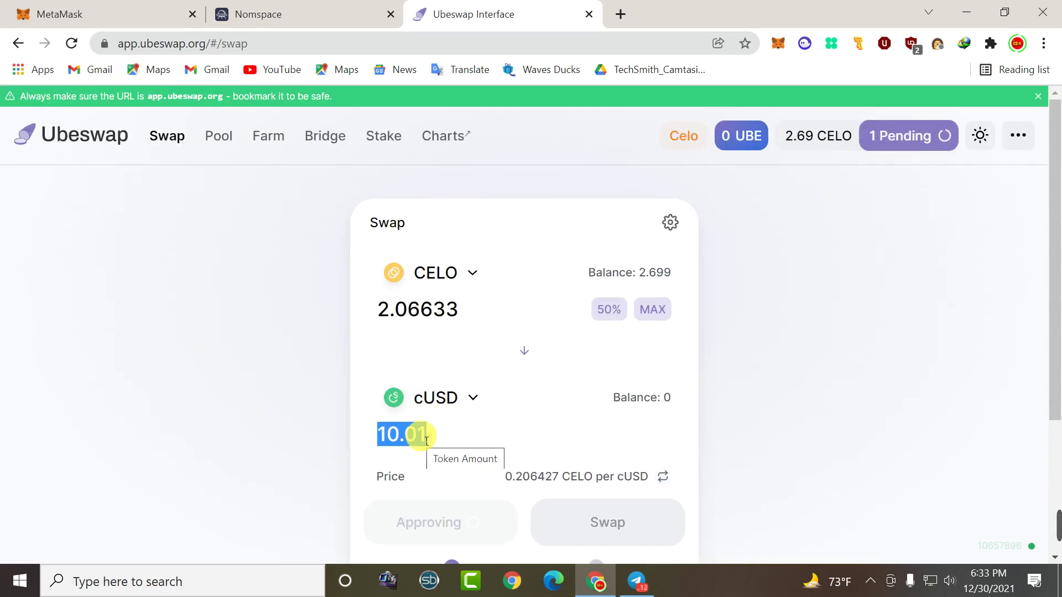
{"action": "left_click", "coordinate": [360, 390]}
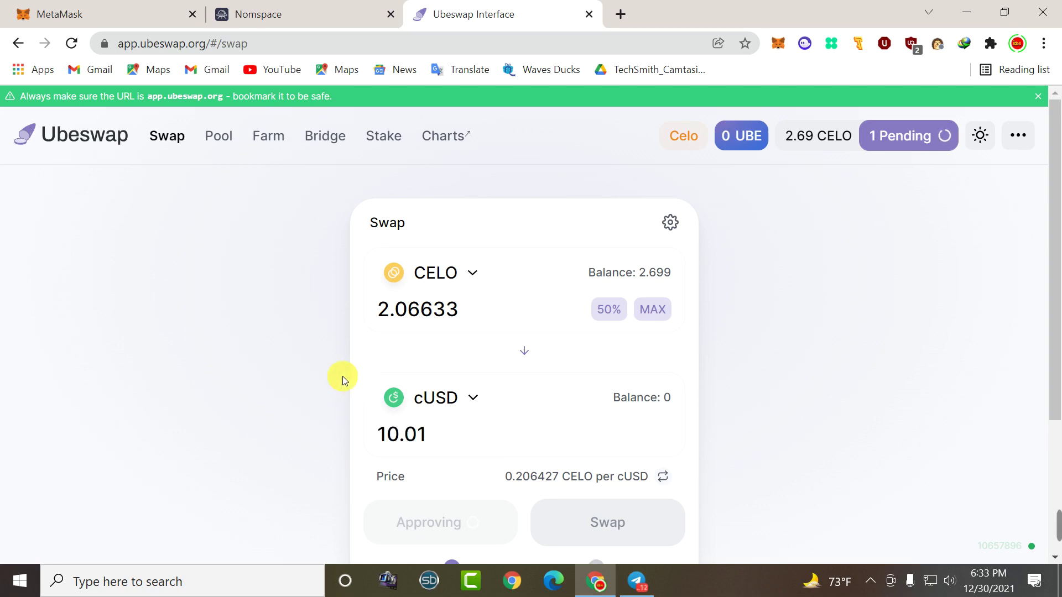
Swap CELO for 10.01 cUSD, confirm the transaction in MetaMask and close the swap notice
{"action": "scroll", "coordinate": [472, 451], "scroll_direction": "down", "scroll_amount": 1}
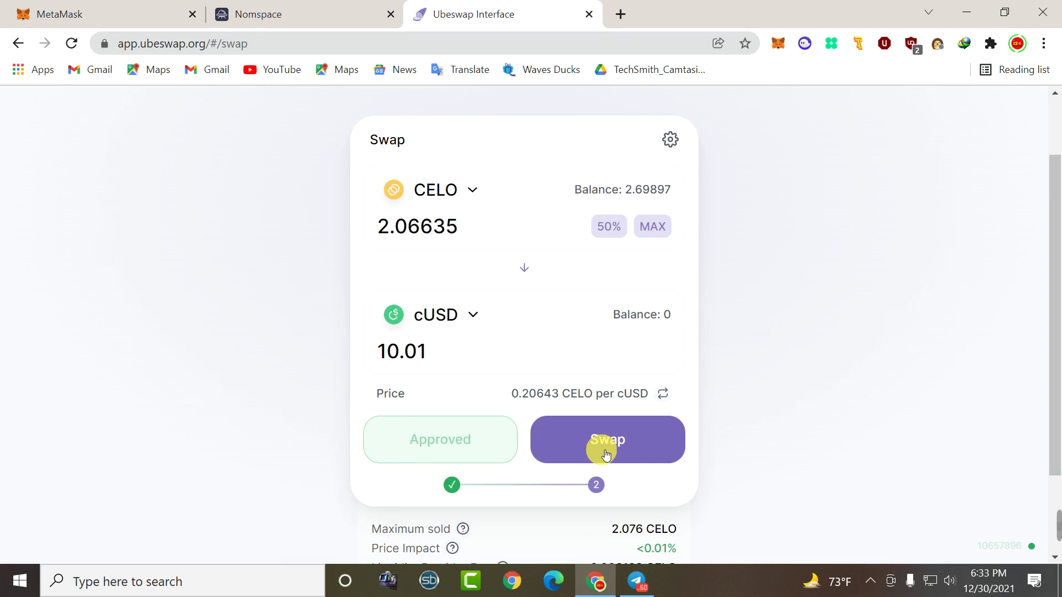
{"action": "scroll", "coordinate": [606, 455], "scroll_direction": "up", "scroll_amount": 2}
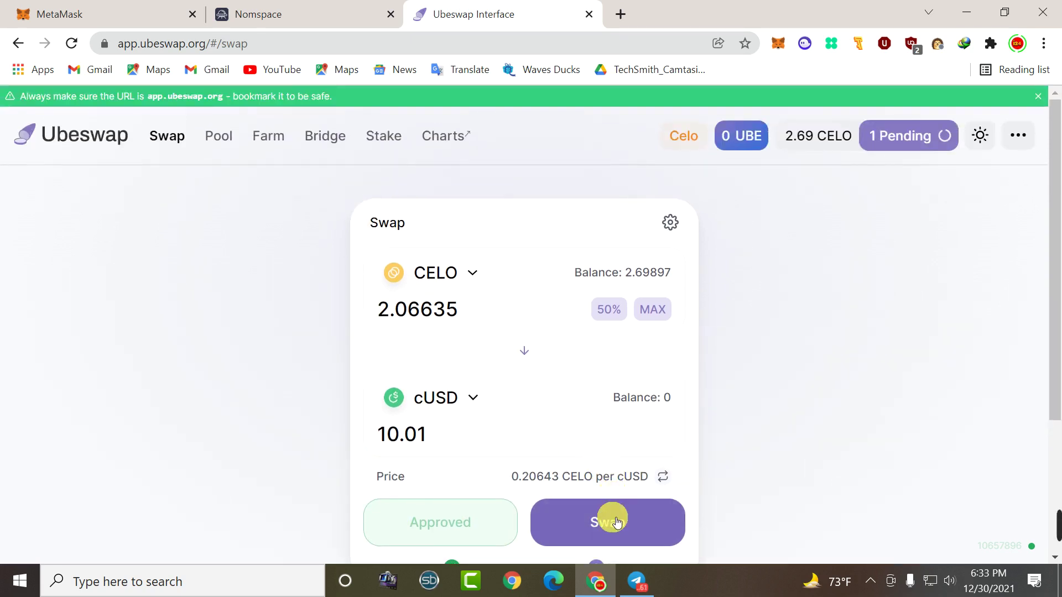
{"action": "left_click", "coordinate": [608, 522]}
{"action": "left_click", "coordinate": [582, 460]}
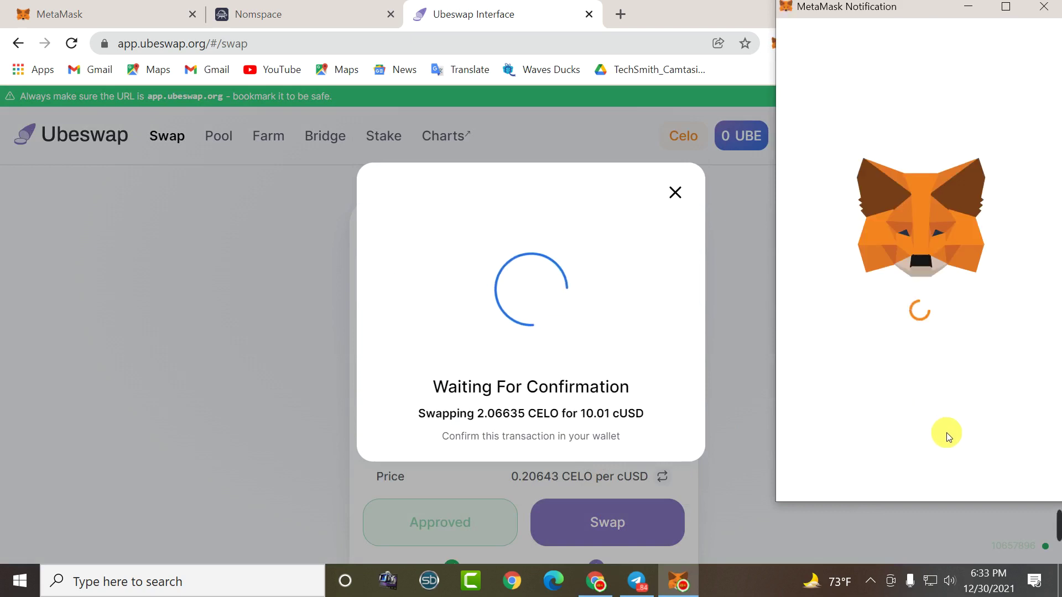
{"action": "scroll", "coordinate": [952, 432], "scroll_direction": "down", "scroll_amount": 2}
{"action": "left_click", "coordinate": [957, 467]}
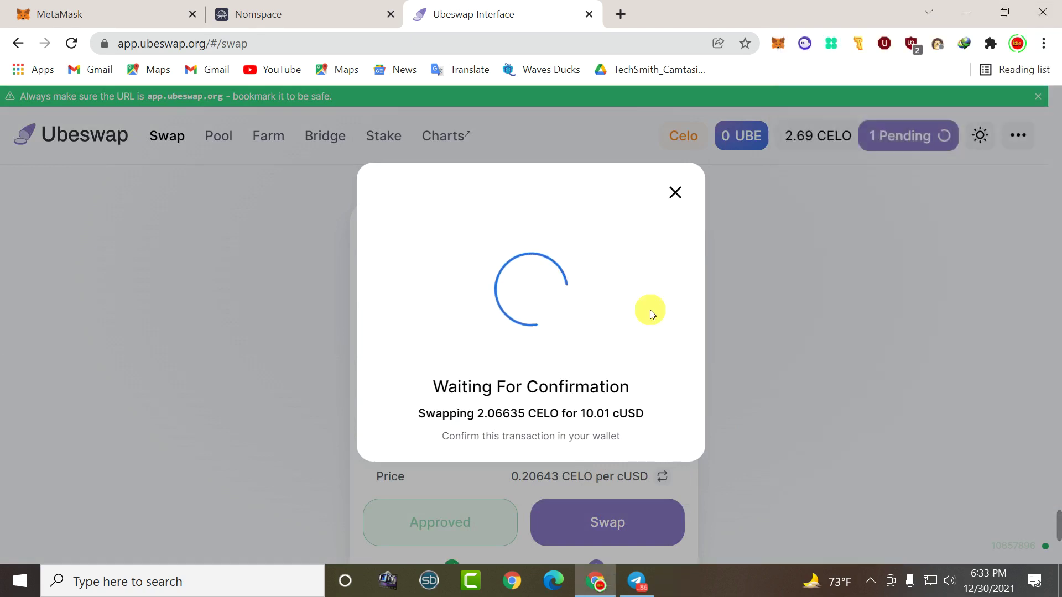
{"action": "left_click", "coordinate": [622, 451]}
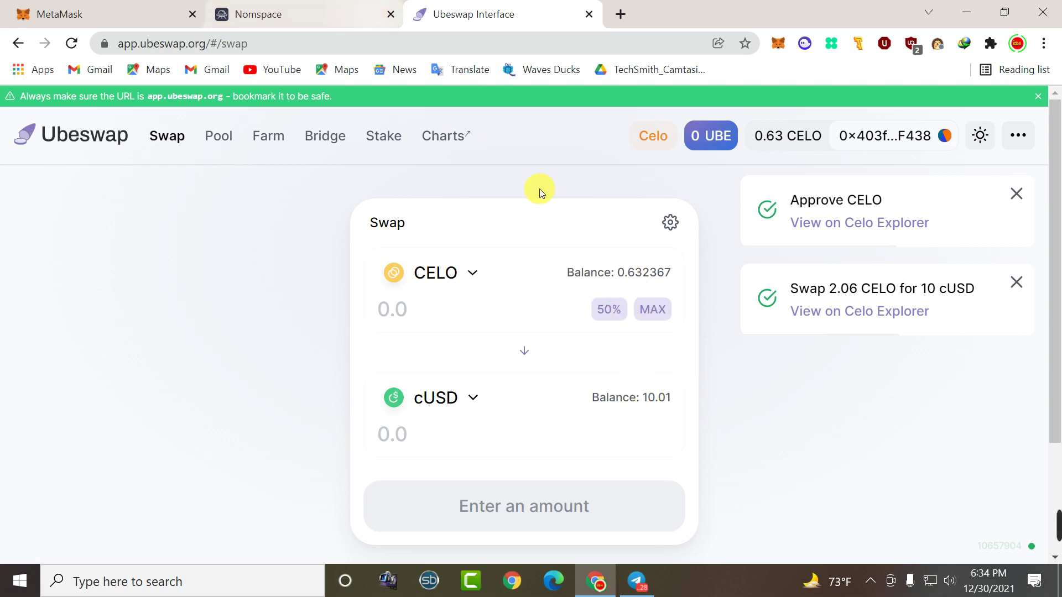
Return to the Nomspace reservation form, check the Telegram airdrop post briefly, and reload the form to refresh the cUSD balance
{"action": "left_click", "coordinate": [323, 10]}
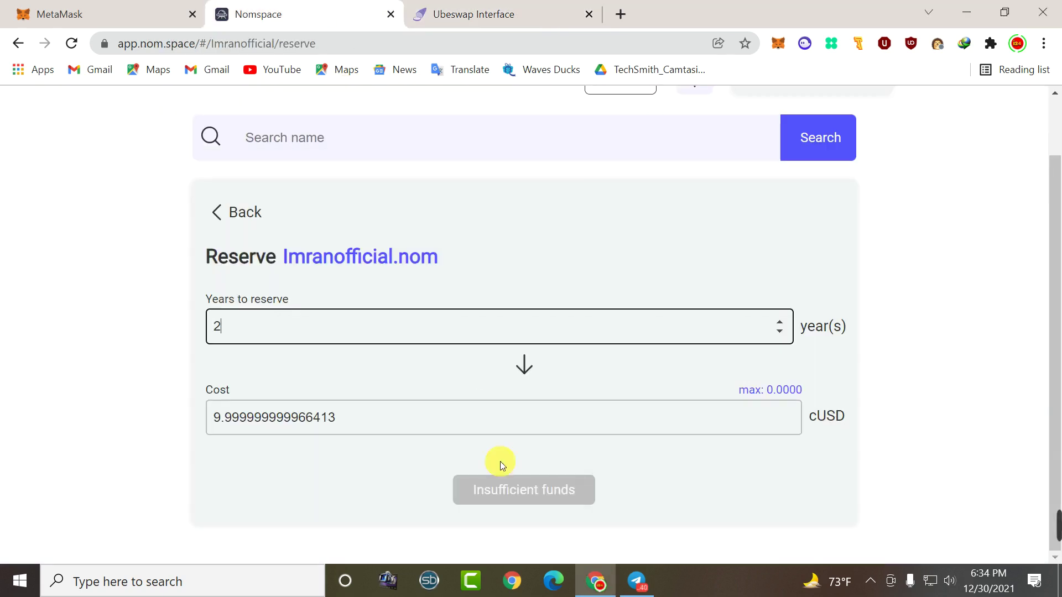
{"action": "left_click", "coordinate": [624, 583]}
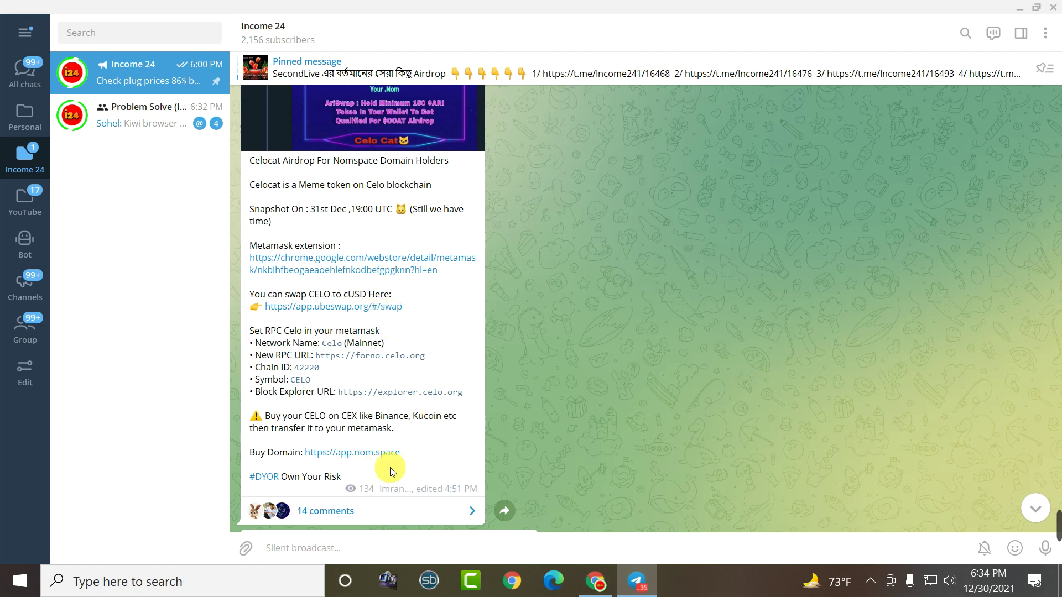
{"action": "left_click", "coordinate": [596, 581]}
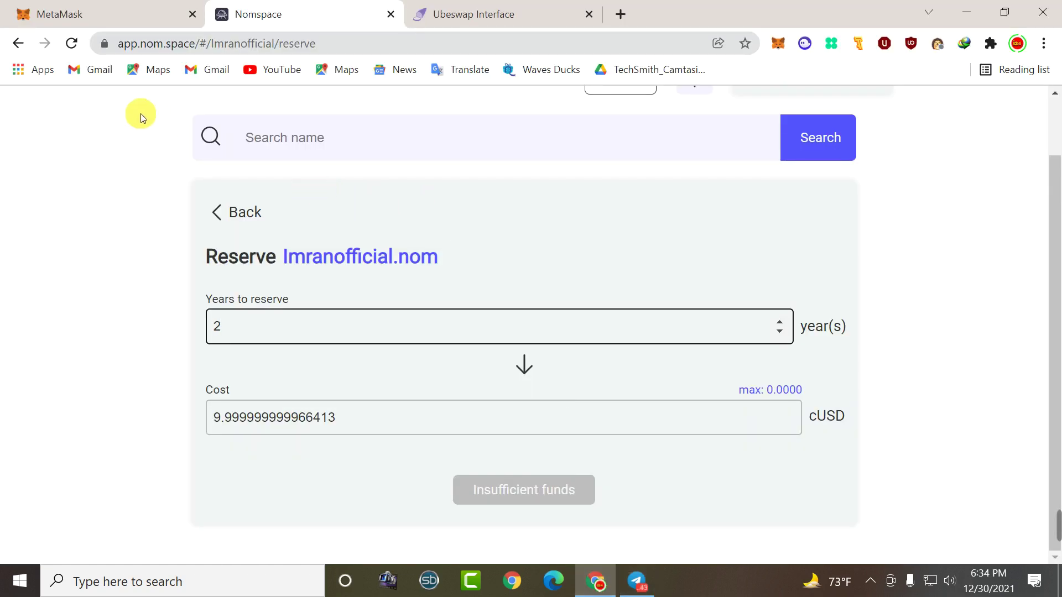
{"action": "left_click", "coordinate": [71, 43]}
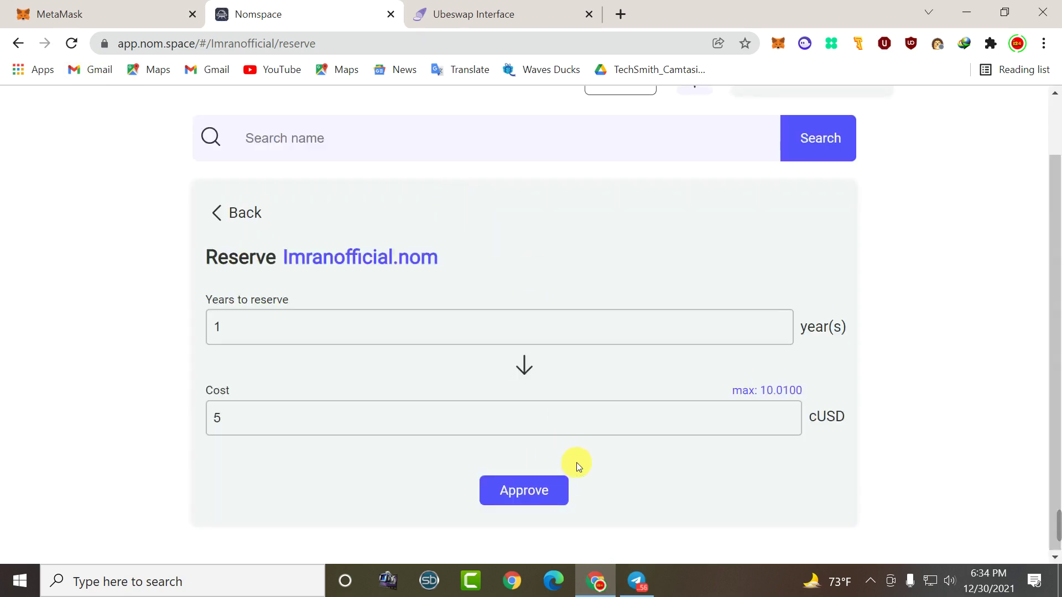
{"action": "left_click", "coordinate": [18, 43]}
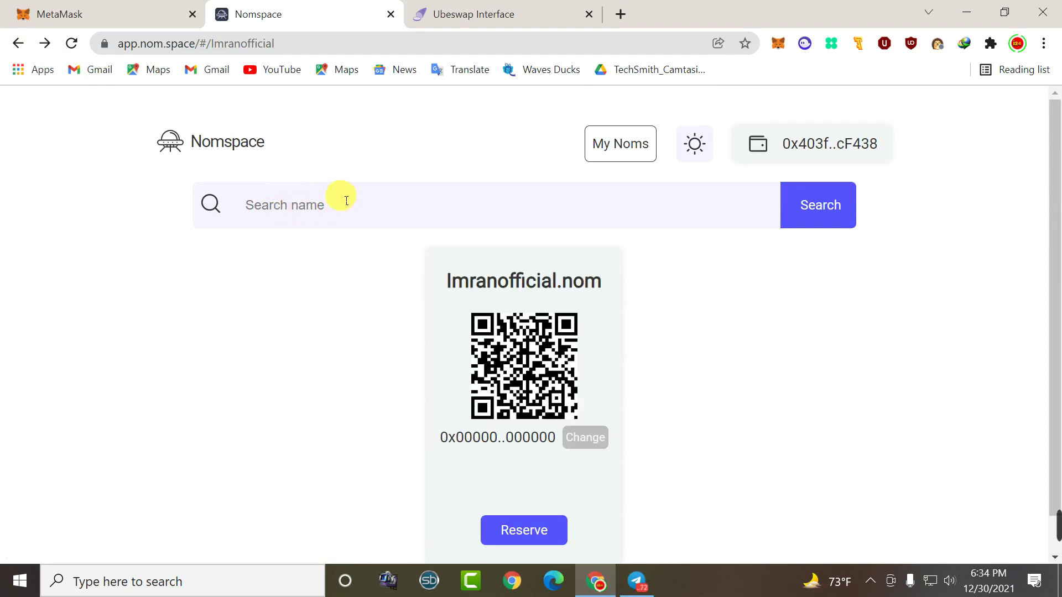
{"action": "left_click", "coordinate": [308, 209]}
{"action": "type", "text": "gfdghh"}
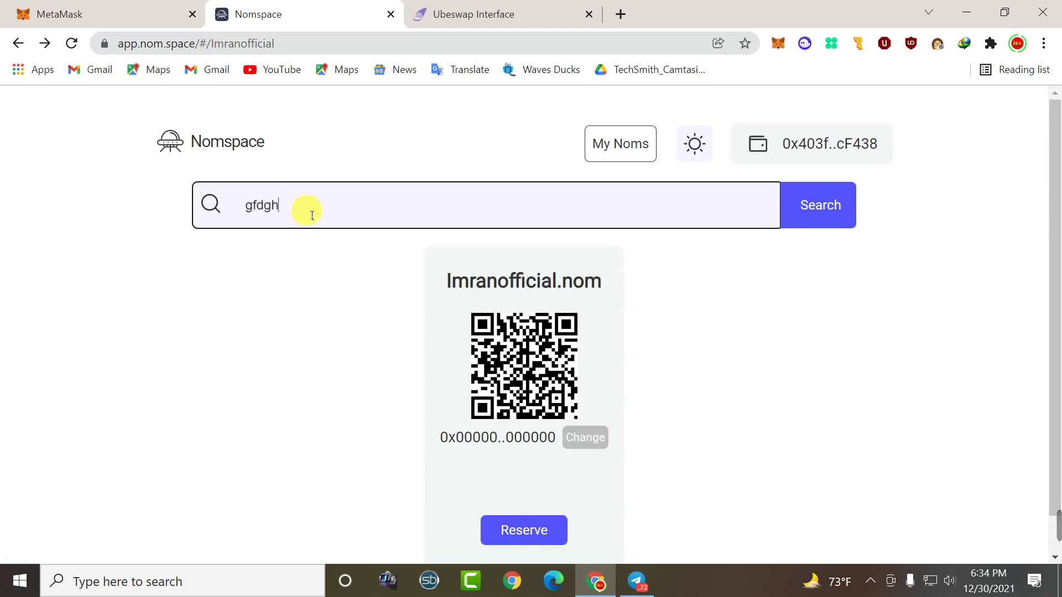
{"action": "key", "text": "BackSpace"}
{"action": "key", "text": "BackSpace"}
{"action": "key", "text": "BackSpace"}
{"action": "key", "text": "BackSpace"}
{"action": "key", "text": "BackSpace"}
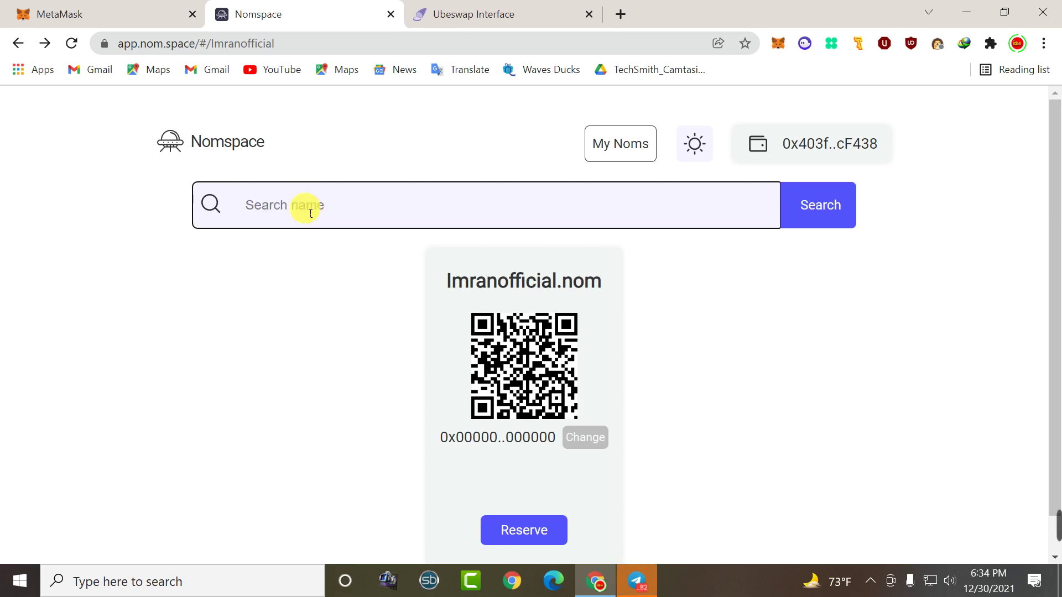
{"action": "left_click", "coordinate": [540, 530]}
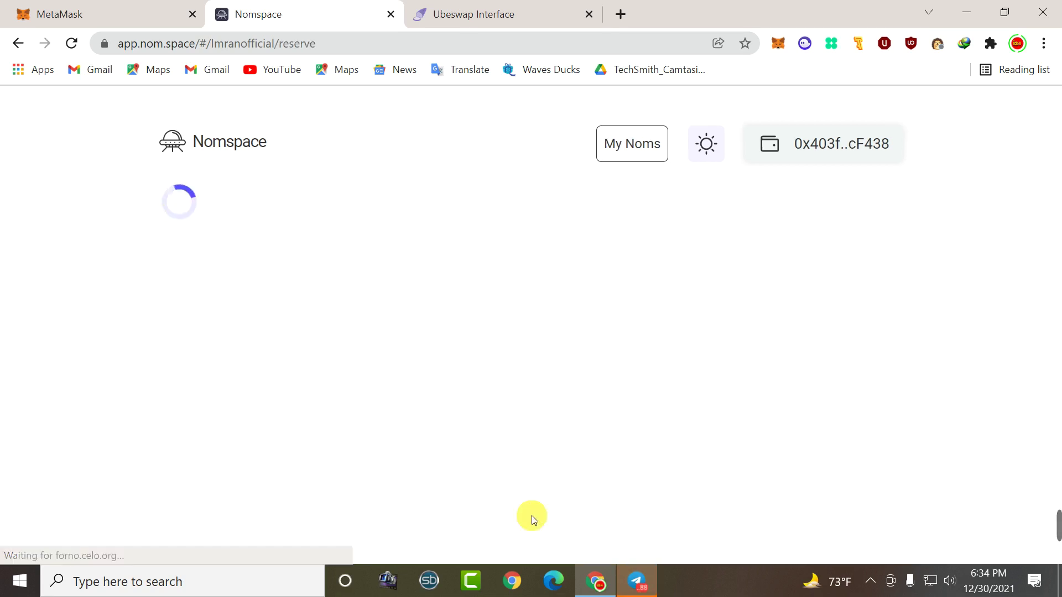
Set the domain reservation to 2 years, request cUSD spending approval and confirm the permission in MetaMask
{"action": "scroll", "coordinate": [496, 302], "scroll_direction": "down", "scroll_amount": 1}
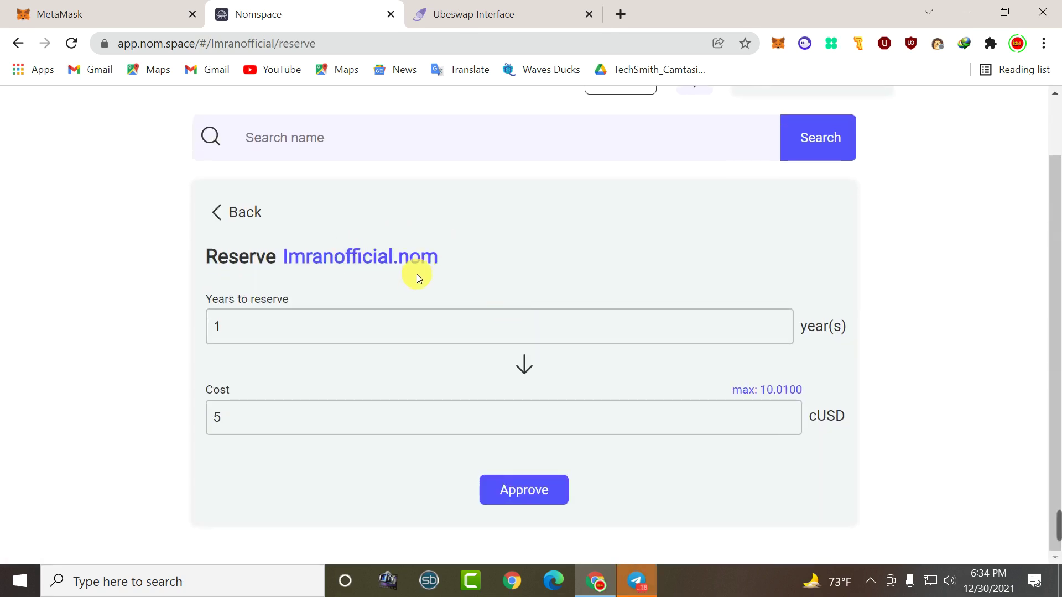
{"action": "left_click_drag", "start_coordinate": [337, 339], "coordinate": [137, 341]}
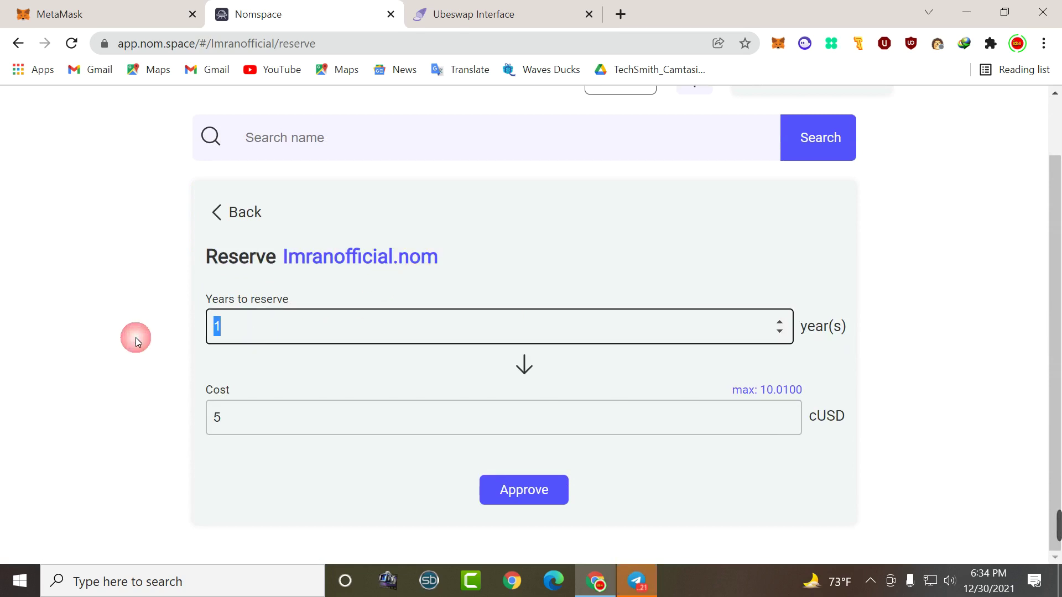
{"action": "key", "text": "BackSpace"}
{"action": "type", "text": "2"}
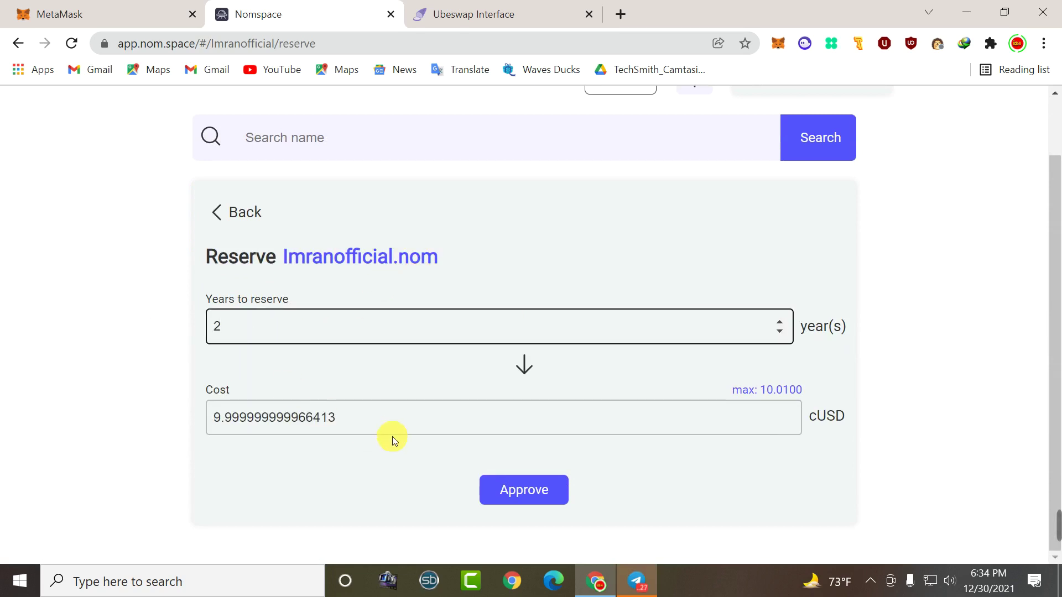
{"action": "left_click", "coordinate": [563, 491]}
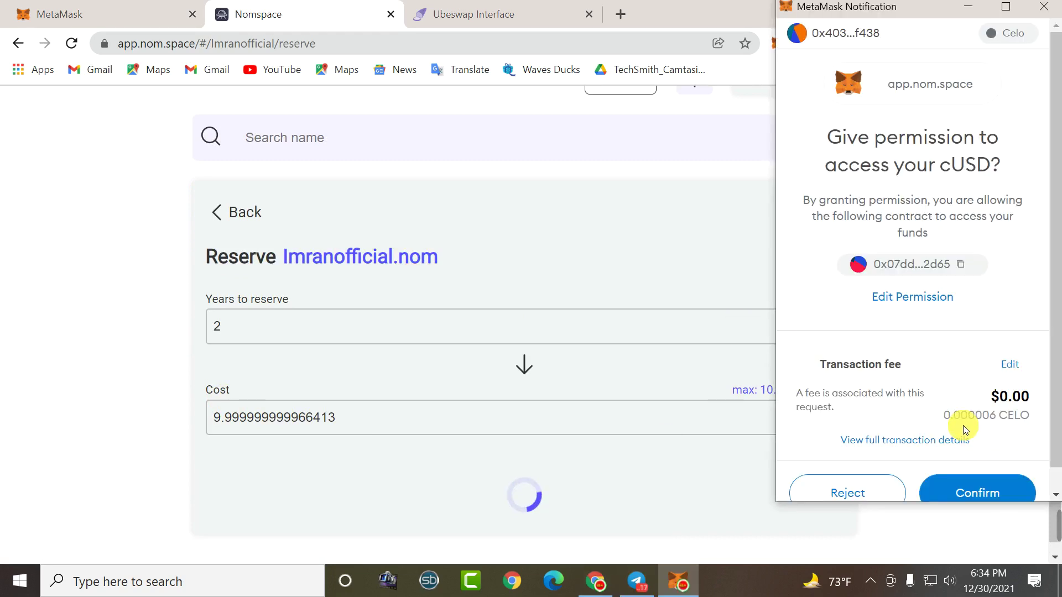
{"action": "left_click", "coordinate": [976, 455]}
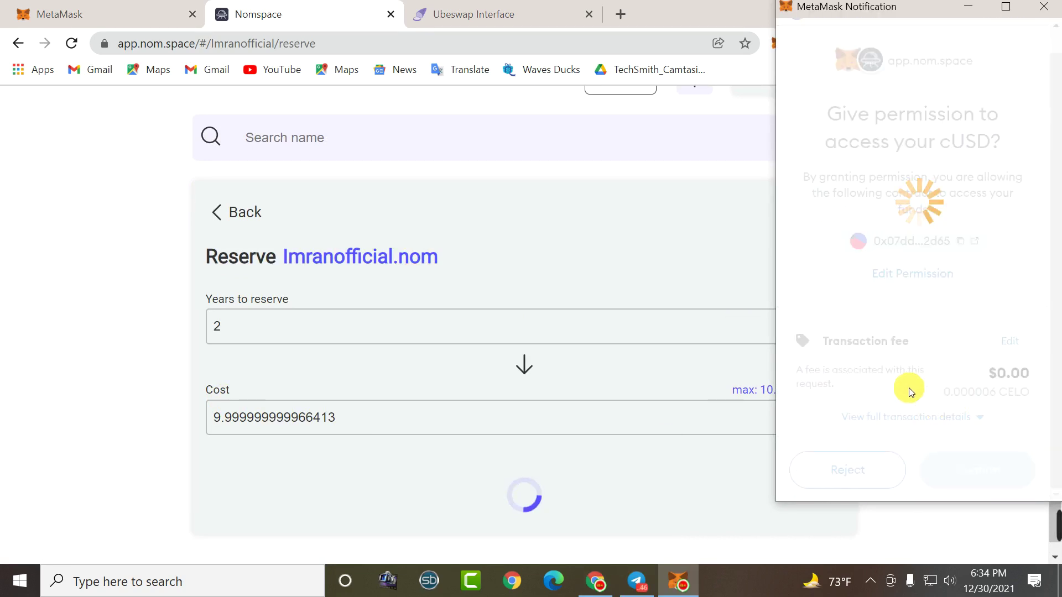
{"action": "mouse_move", "coordinate": [1045, 531]}
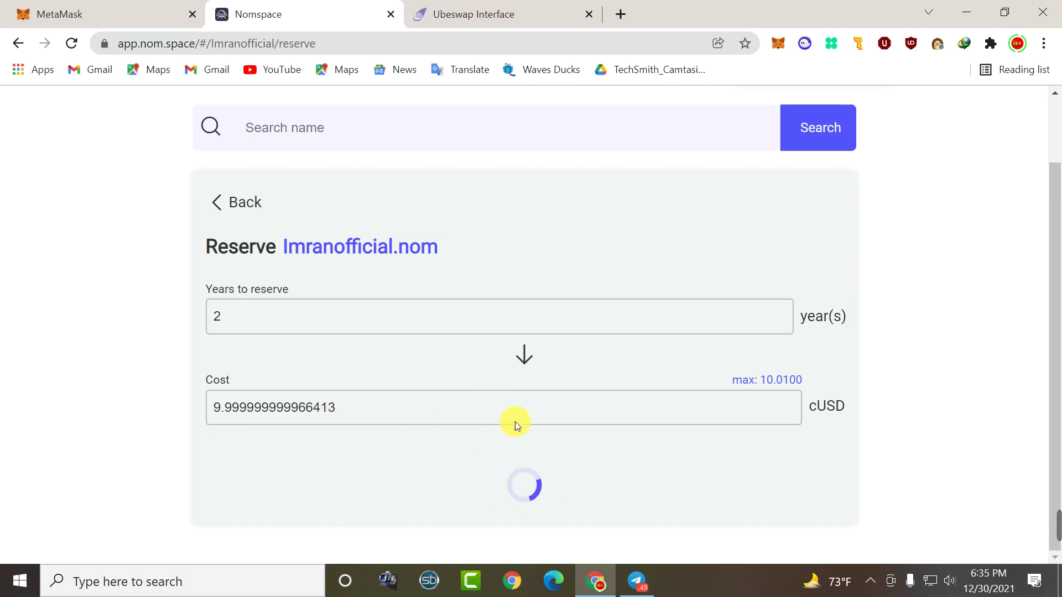
{"action": "scroll", "coordinate": [516, 421], "scroll_direction": "up", "scroll_amount": 1}
{"action": "scroll", "coordinate": [534, 412], "scroll_direction": "down", "scroll_amount": 1}
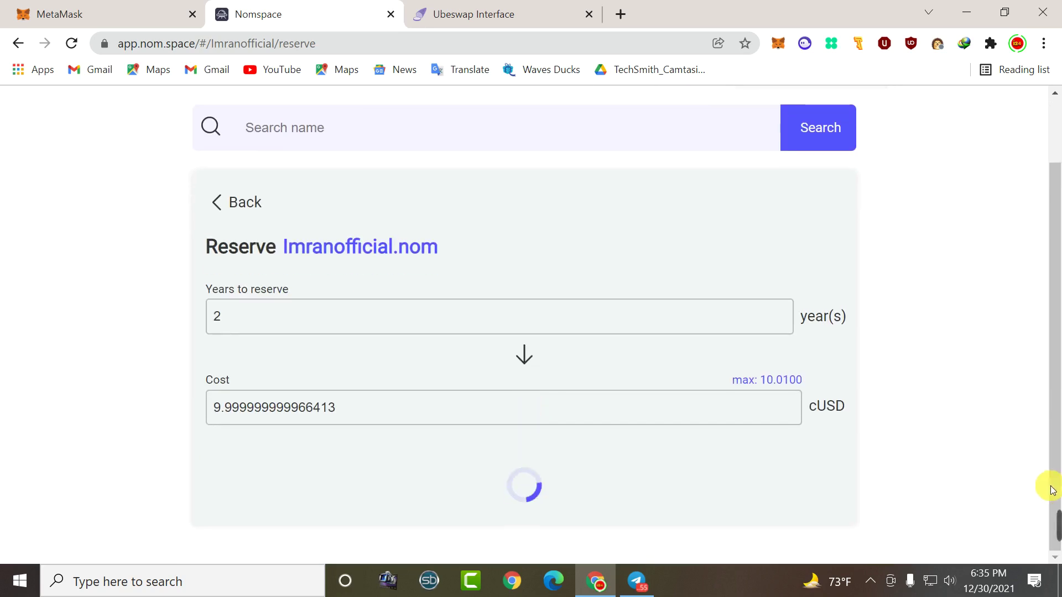
{"action": "mouse_move", "coordinate": [905, 536]}
{"action": "left_click", "coordinate": [768, 531]}
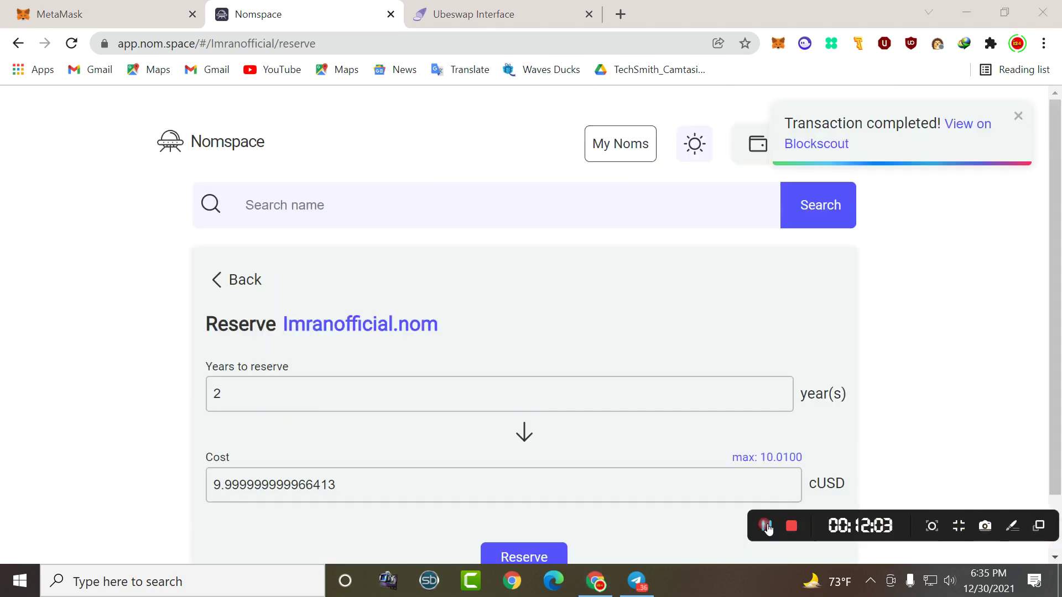
Reserve the domain for 2 years and confirm the reservation transaction in MetaMask
{"action": "scroll", "coordinate": [581, 426], "scroll_direction": "down", "scroll_amount": 1}
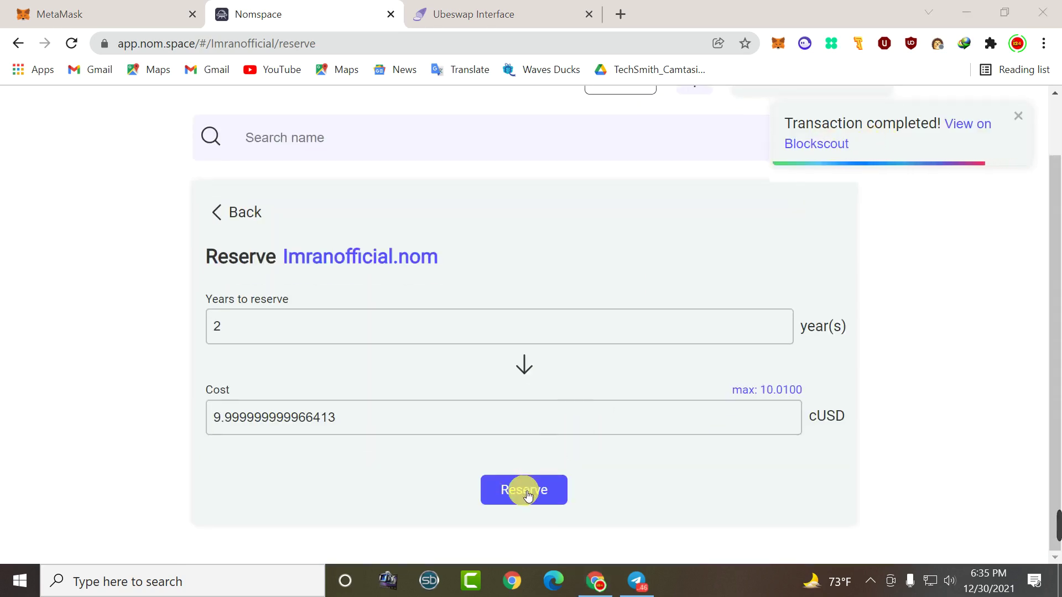
{"action": "left_click", "coordinate": [533, 497]}
{"action": "left_click", "coordinate": [533, 496]}
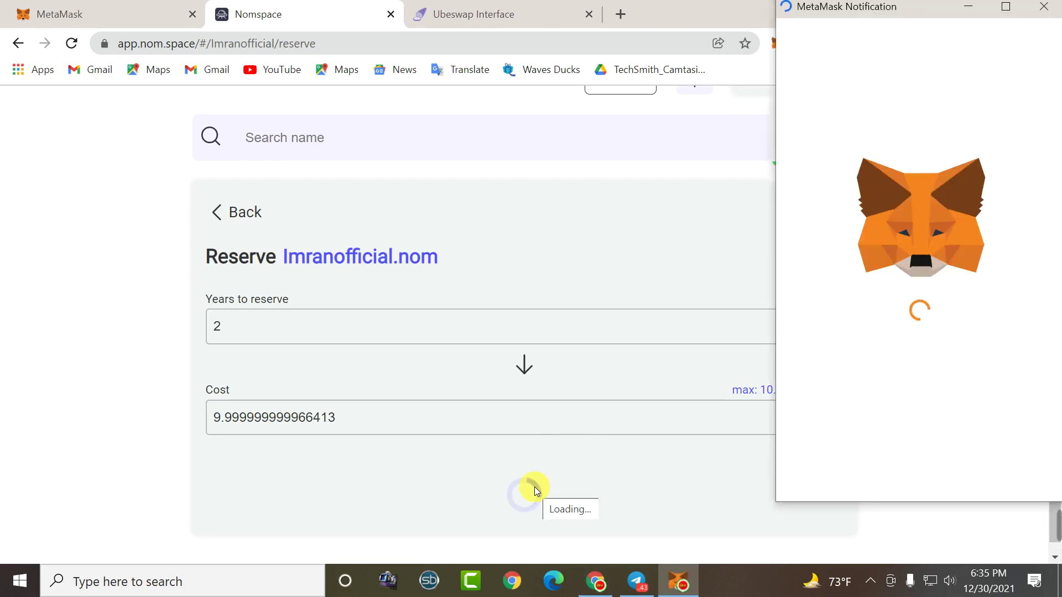
{"action": "scroll", "coordinate": [974, 470], "scroll_direction": "down", "scroll_amount": 2}
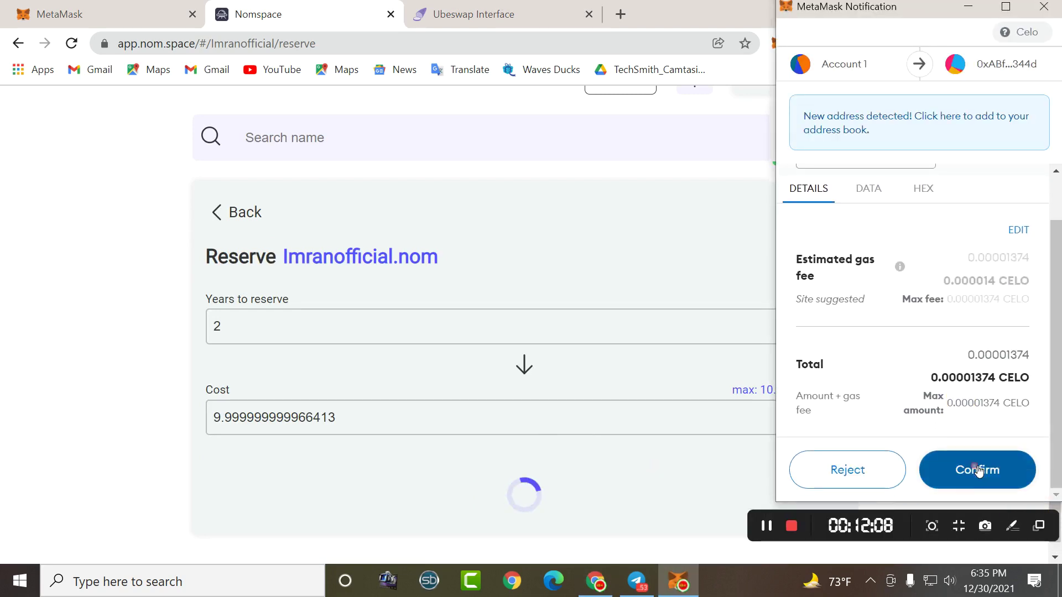
{"action": "left_click", "coordinate": [979, 470]}
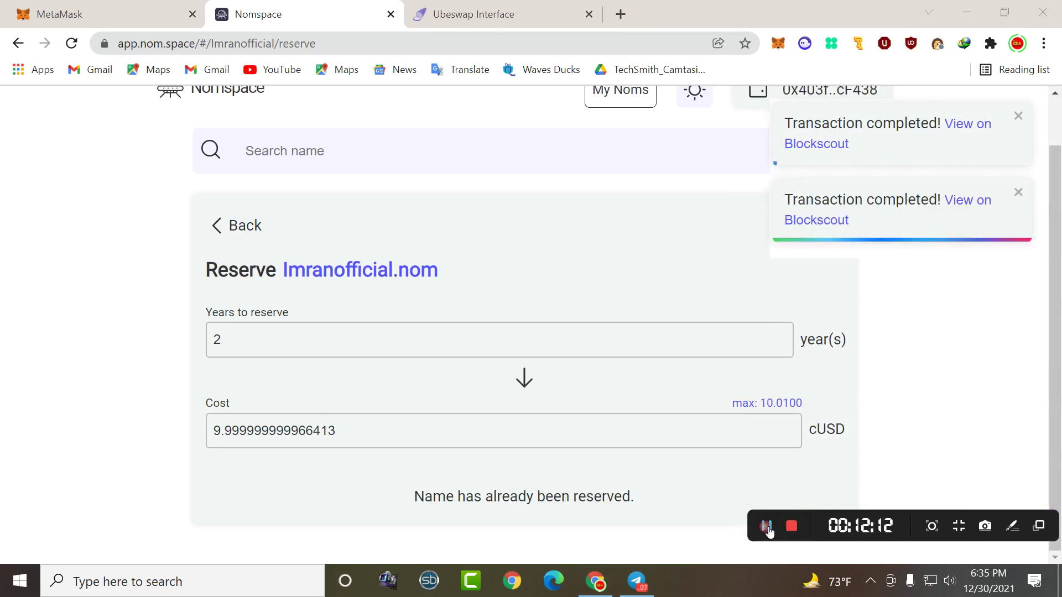
{"action": "left_click", "coordinate": [994, 530]}
{"action": "left_click", "coordinate": [1014, 527]}
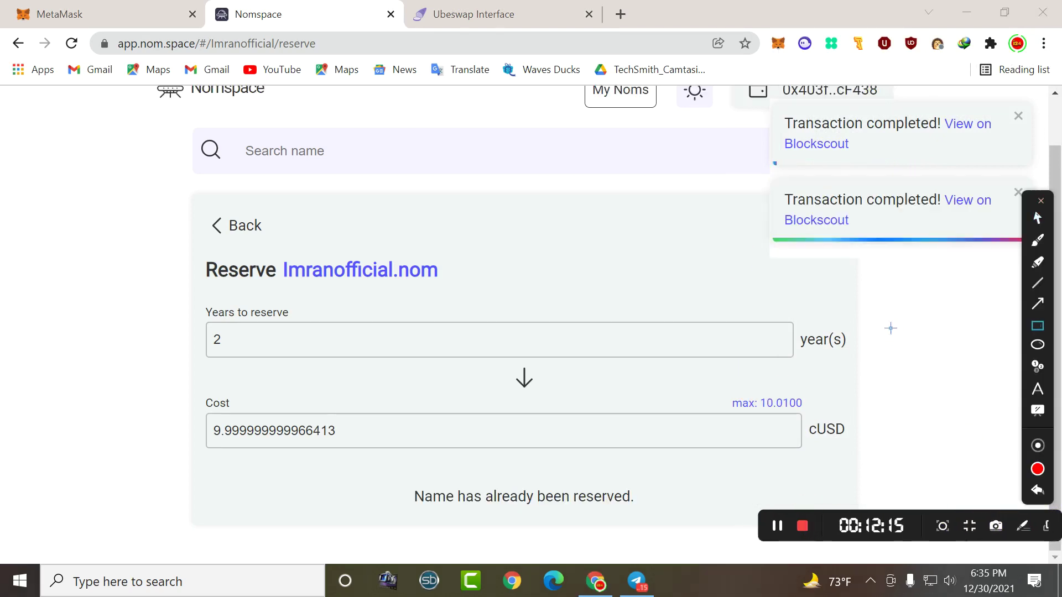
{"action": "left_click_drag", "start_coordinate": [776, 184], "coordinate": [982, 249]}
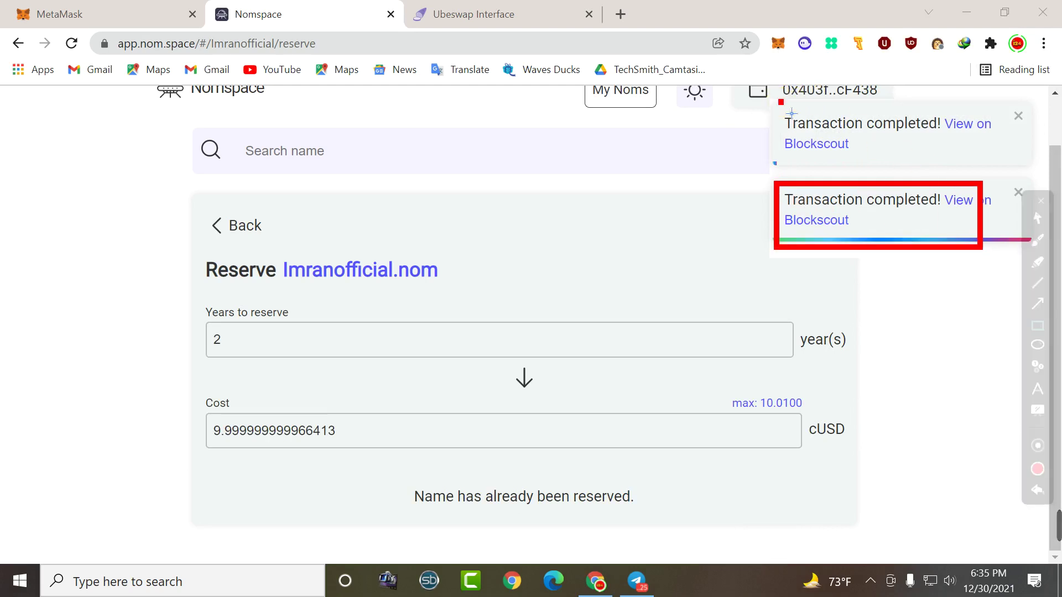
{"action": "left_click_drag", "start_coordinate": [780, 100], "coordinate": [1005, 174]}
{"action": "left_click", "coordinate": [1044, 202]}
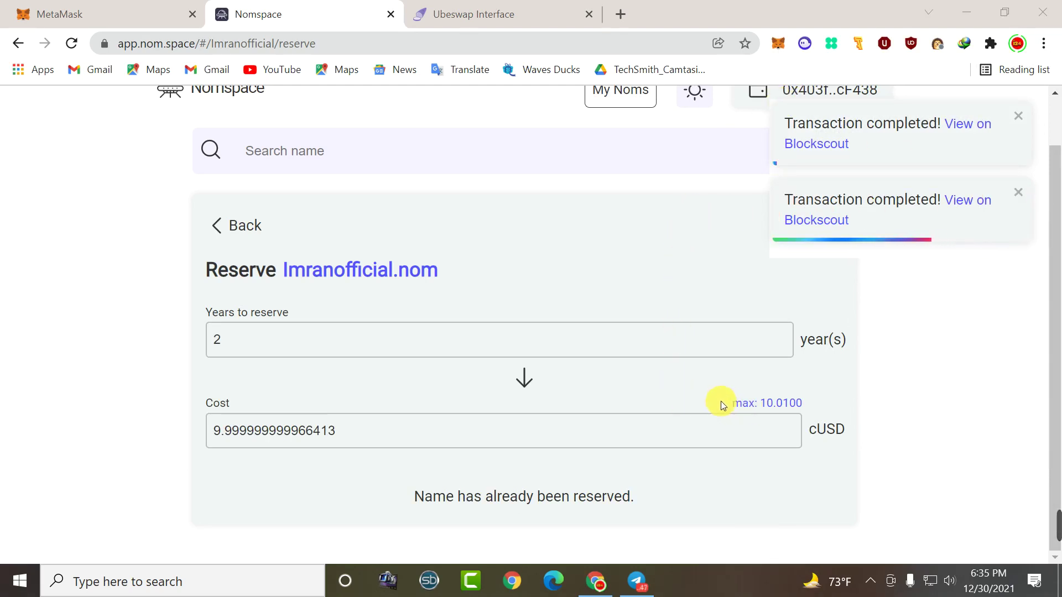
{"action": "left_click_drag", "start_coordinate": [722, 405], "coordinate": [841, 407]}
{"action": "left_click", "coordinate": [839, 387]}
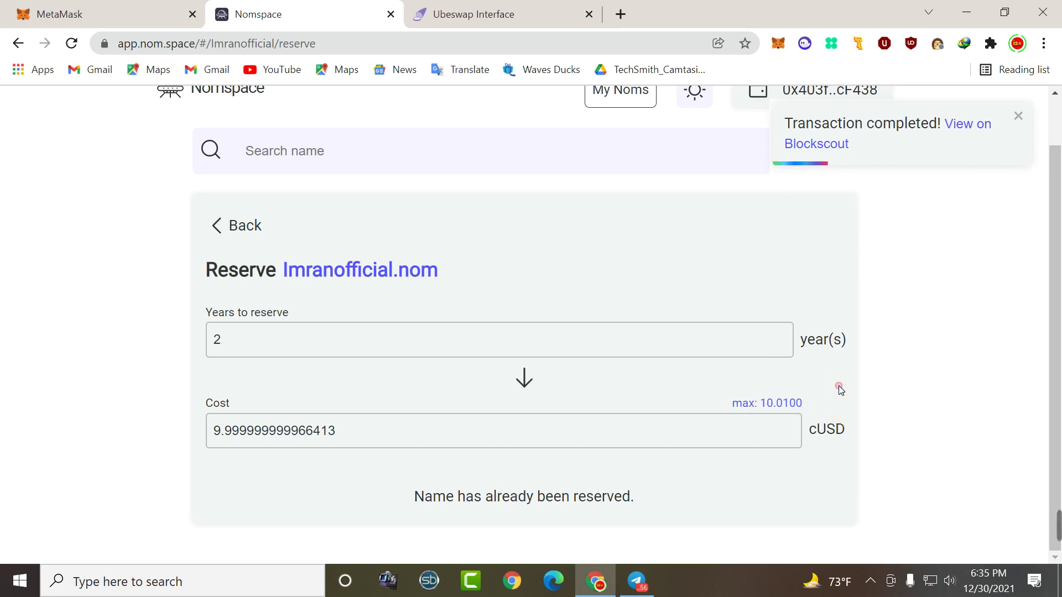
{"action": "mouse_move", "coordinate": [1046, 525]}
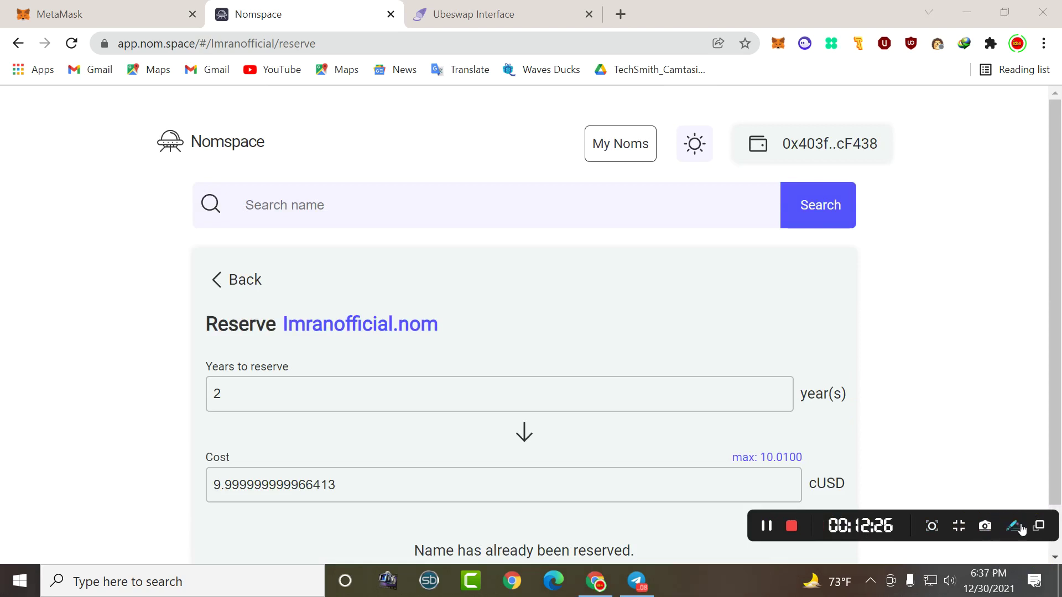
{"action": "left_click", "coordinate": [1021, 526]}
{"action": "left_click_drag", "start_coordinate": [757, 470], "coordinate": [823, 477]}
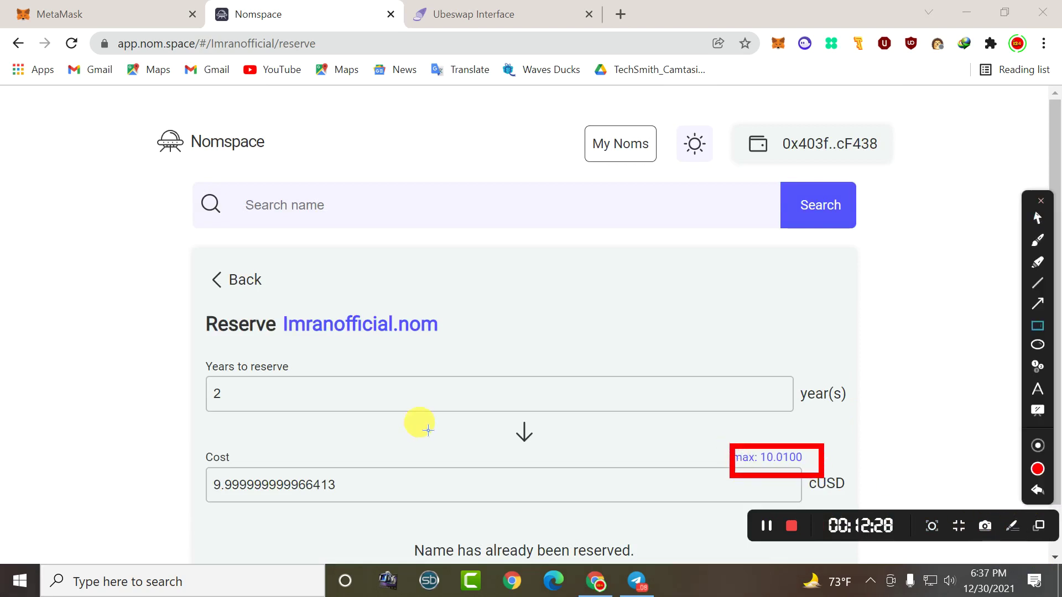
{"action": "left_click_drag", "start_coordinate": [382, 537], "coordinate": [696, 585]}
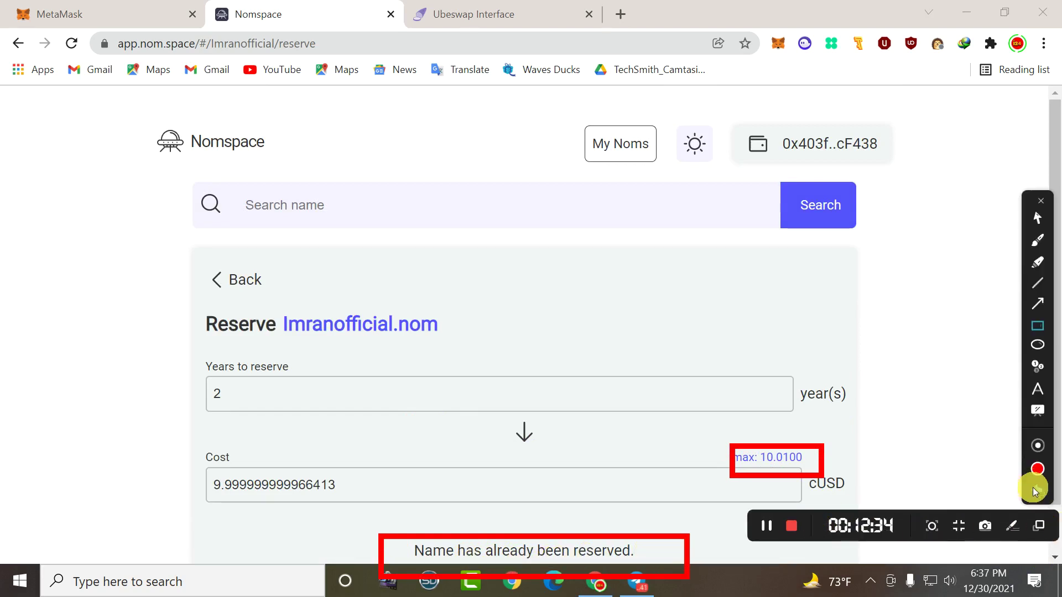
{"action": "left_click", "coordinate": [1013, 525]}
{"action": "scroll", "coordinate": [763, 421], "scroll_direction": "down", "scroll_amount": 1}
{"action": "scroll", "coordinate": [764, 420], "scroll_direction": "up", "scroll_amount": 1}
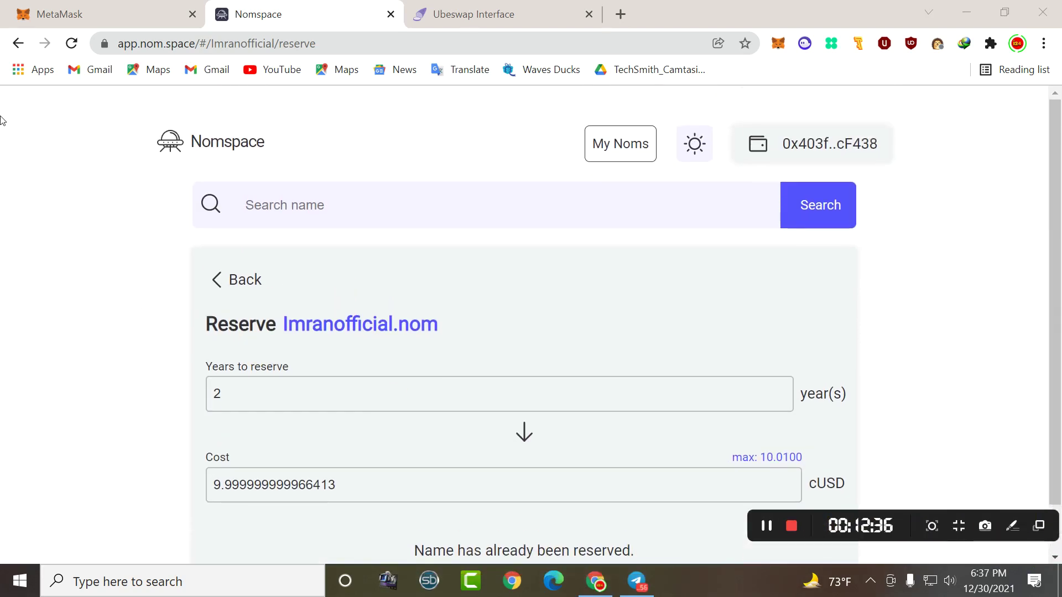
Return to the reserved domain's details page and review its linked address, owner and expiration date
{"action": "left_click", "coordinate": [18, 43]}
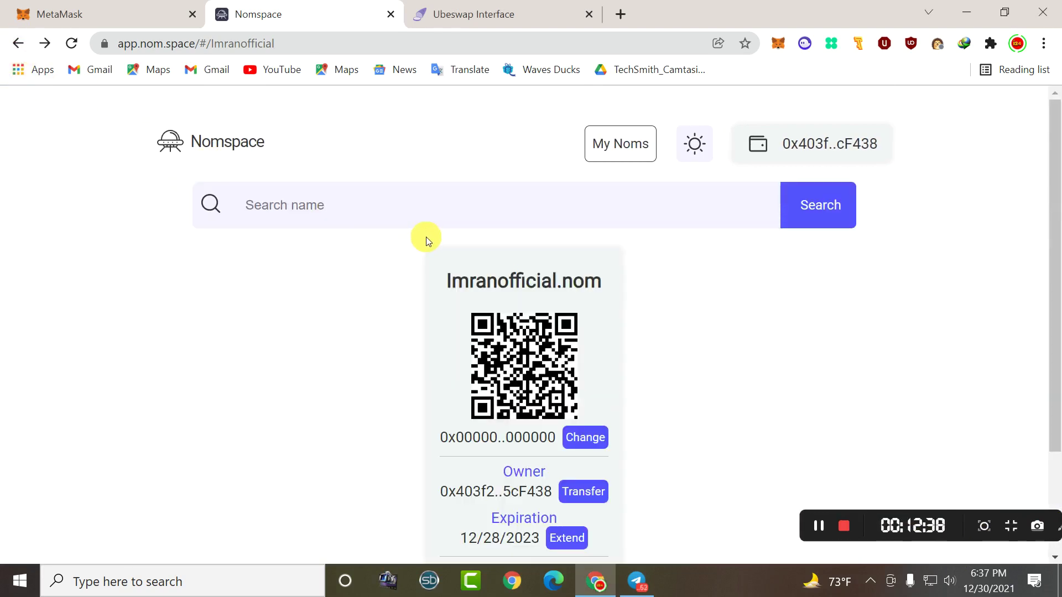
{"action": "scroll", "coordinate": [568, 371], "scroll_direction": "down", "scroll_amount": 1}
{"action": "mouse_move", "coordinate": [1060, 518]}
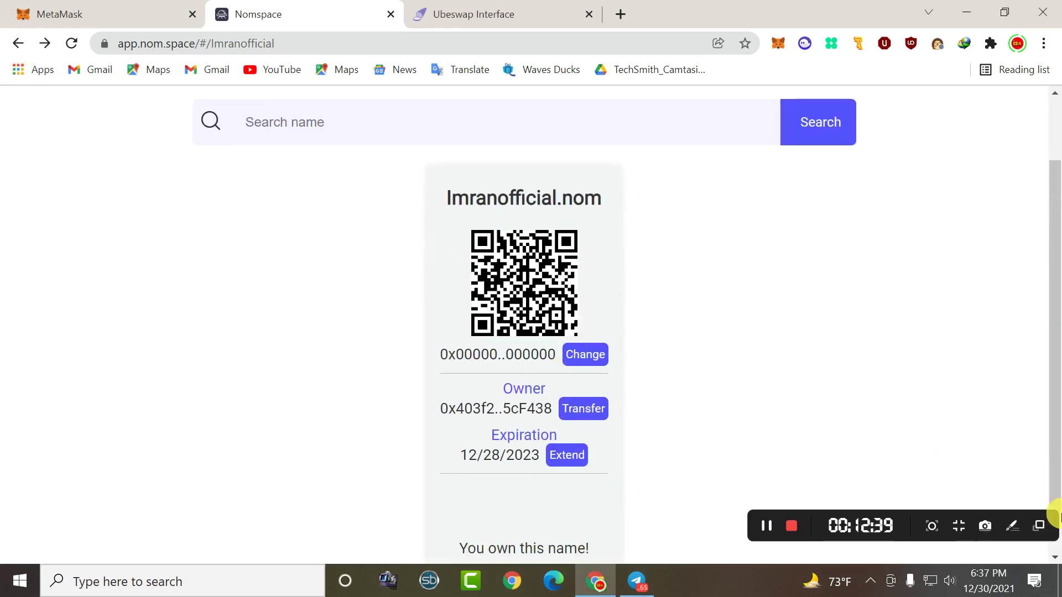
{"action": "left_click", "coordinate": [1014, 525]}
{"action": "left_click_drag", "start_coordinate": [403, 187], "coordinate": [699, 221]}
{"action": "mouse_move", "coordinate": [412, 355]}
{"action": "left_mouse_down"}
{"action": "mouse_move", "coordinate": [669, 356]}
{"action": "mouse_move", "coordinate": [718, 378]}
{"action": "left_mouse_up"}
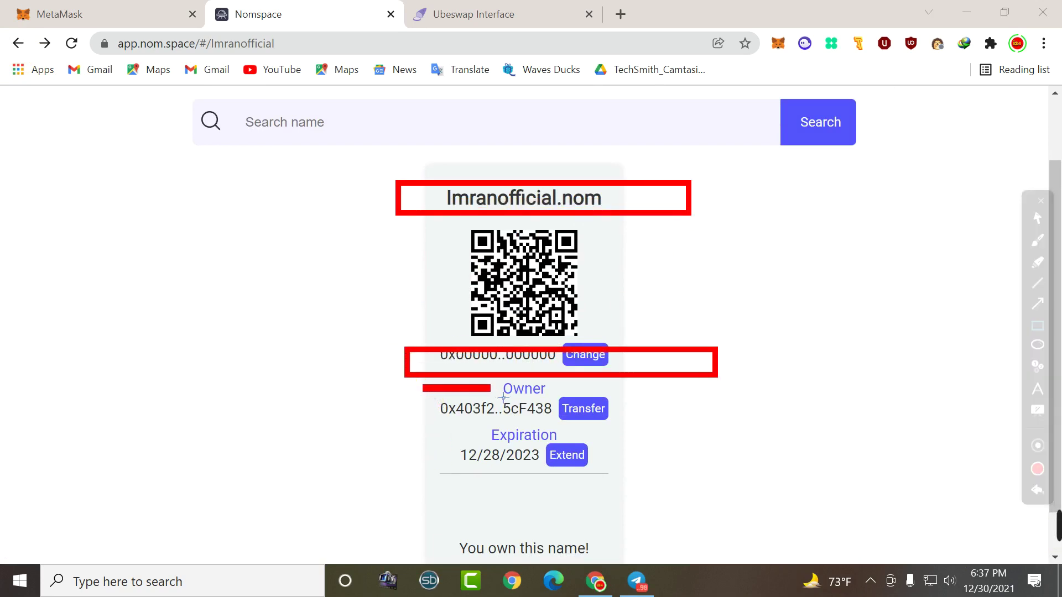
{"action": "left_click_drag", "start_coordinate": [503, 398], "coordinate": [648, 428]}
{"action": "mouse_move", "coordinate": [438, 443]}
{"action": "left_mouse_down"}
{"action": "mouse_move", "coordinate": [533, 443]}
{"action": "mouse_move", "coordinate": [607, 488]}
{"action": "left_mouse_up"}
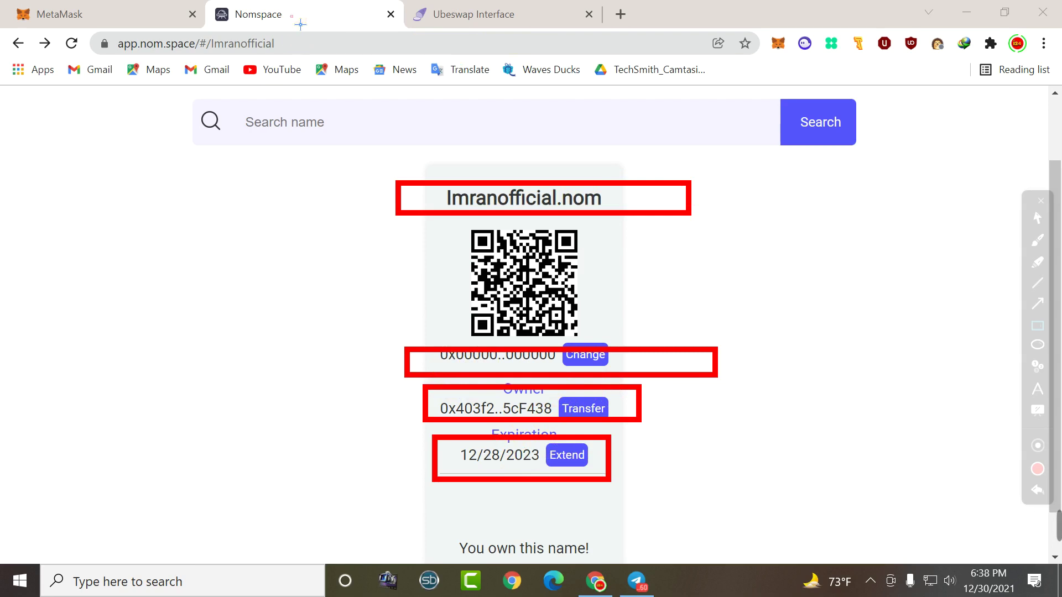
{"action": "left_click", "coordinate": [1040, 202]}
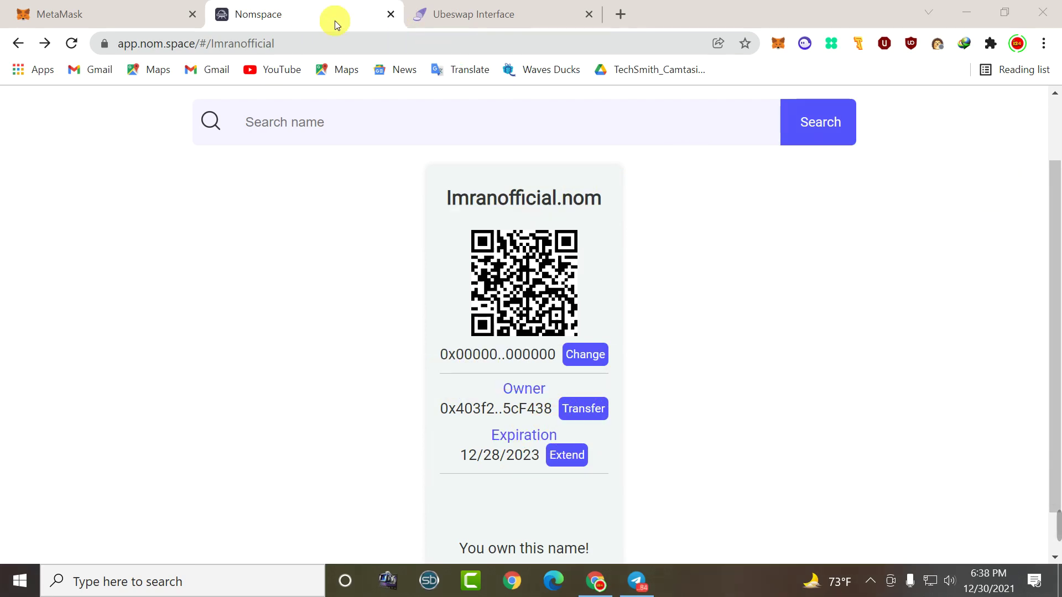
Close the Nomspace page, reload Ubeswap and set up a swap of the maximum CELO amount to cUSD
{"action": "left_click", "coordinate": [390, 15]}
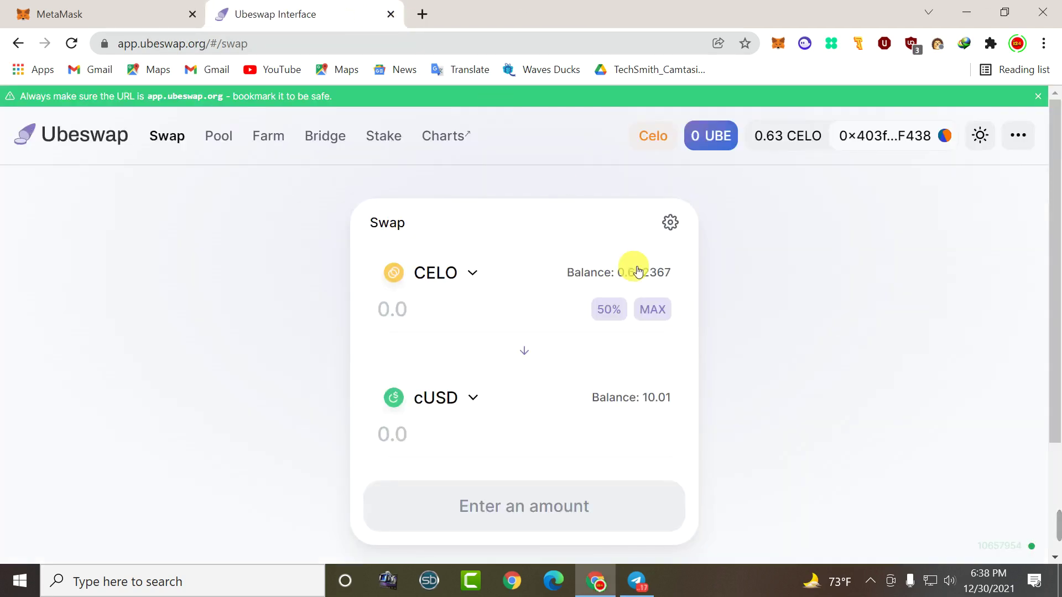
{"action": "left_click", "coordinate": [72, 43]}
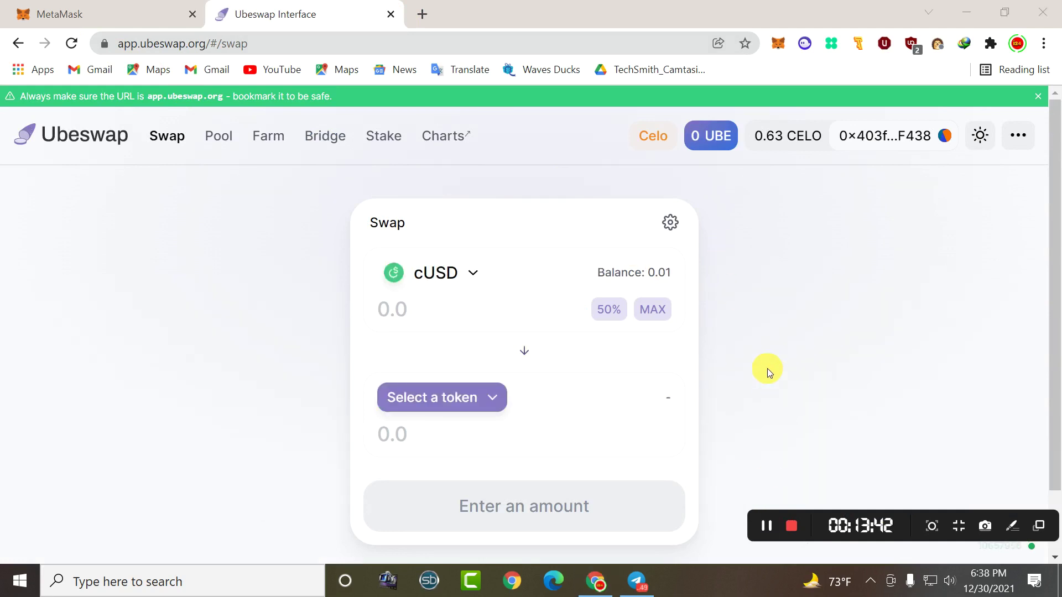
{"action": "left_click", "coordinate": [524, 351]}
{"action": "left_click", "coordinate": [442, 273]}
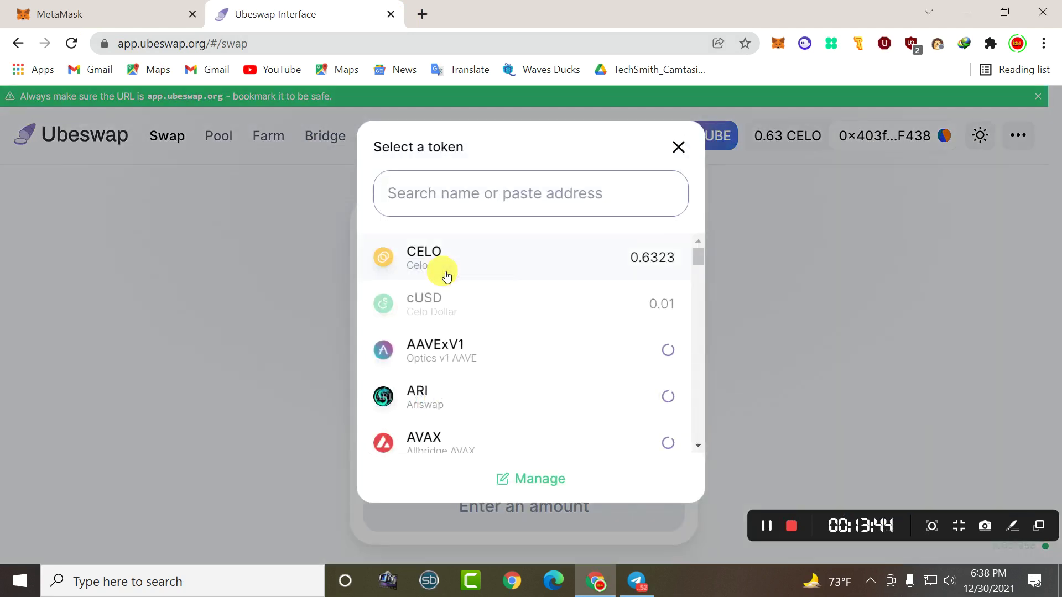
{"action": "left_click", "coordinate": [446, 274]}
{"action": "left_click", "coordinate": [657, 312]}
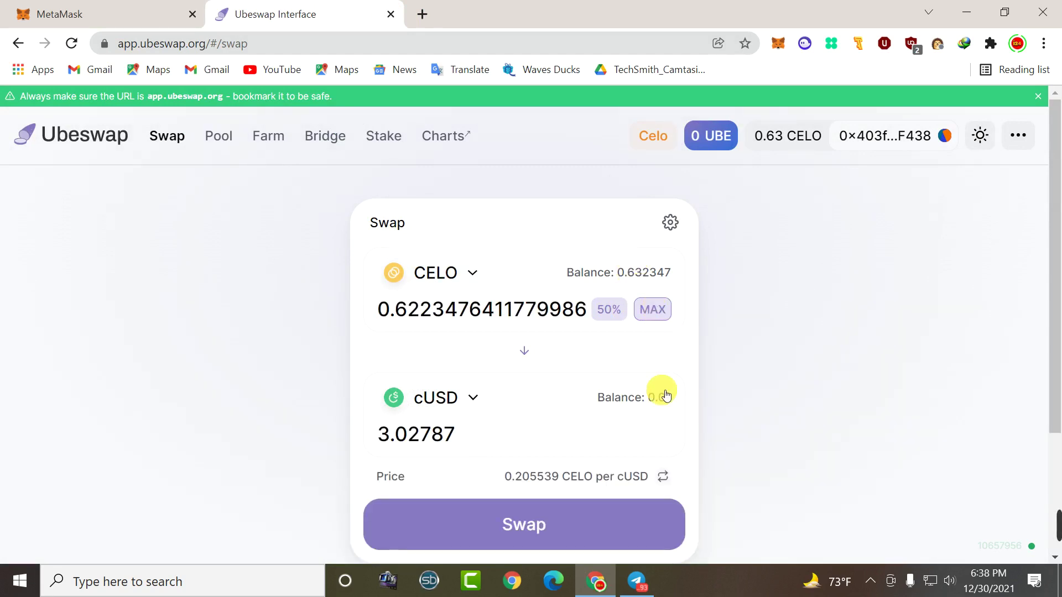
{"action": "left_click_drag", "start_coordinate": [494, 423], "coordinate": [350, 446]}
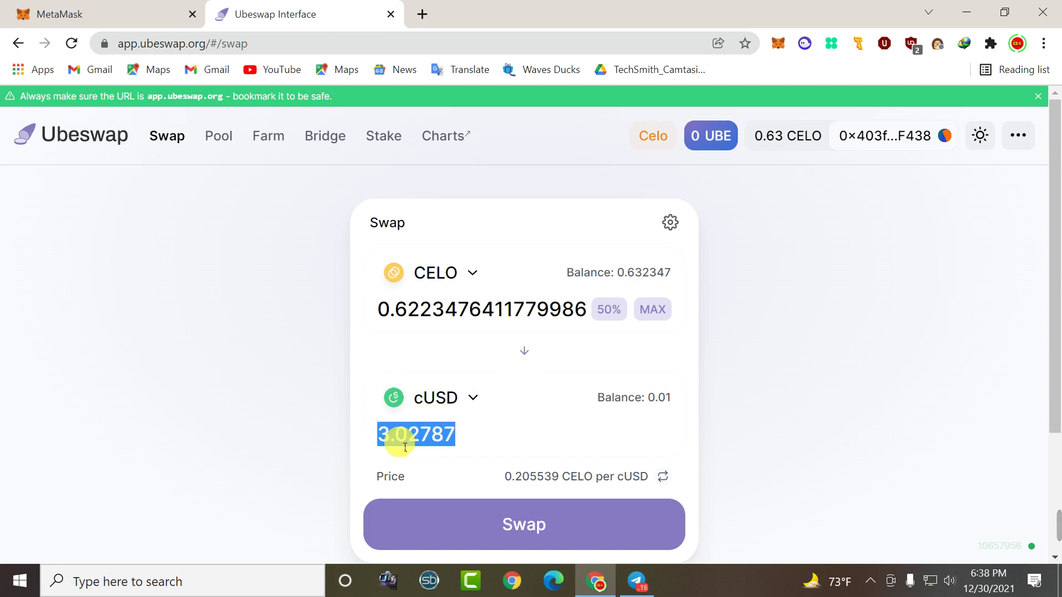
Switch to Telegram and review the wallet creation and domain purchase links in the XTZ Domain post
{"action": "left_click", "coordinate": [637, 581]}
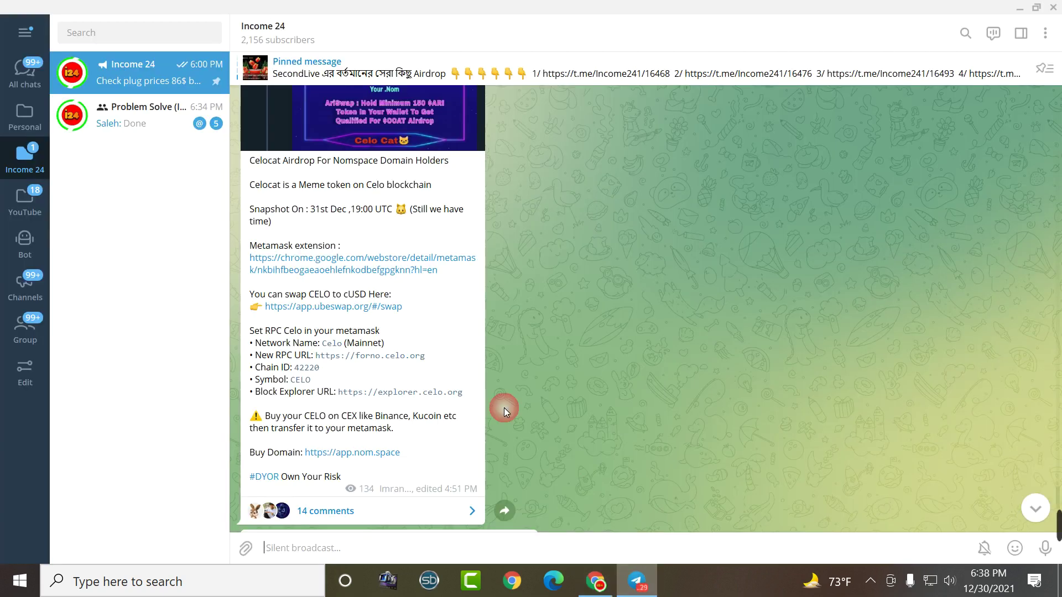
{"action": "scroll", "coordinate": [368, 374], "scroll_direction": "down", "scroll_amount": 3}
{"action": "scroll", "coordinate": [388, 368], "scroll_direction": "down", "scroll_amount": 1}
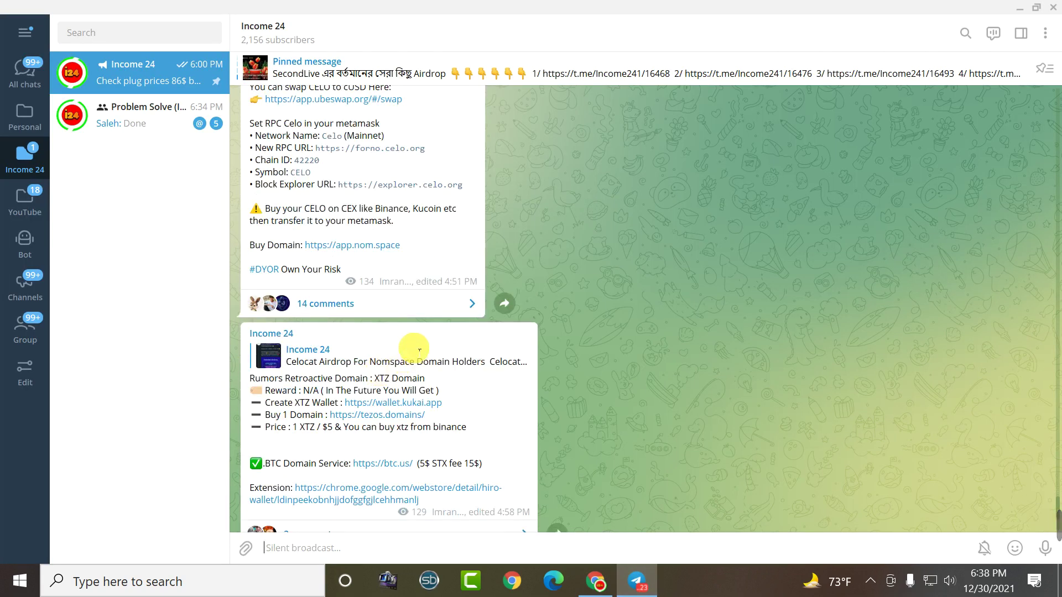
{"action": "scroll", "coordinate": [419, 349], "scroll_direction": "down", "scroll_amount": 2}
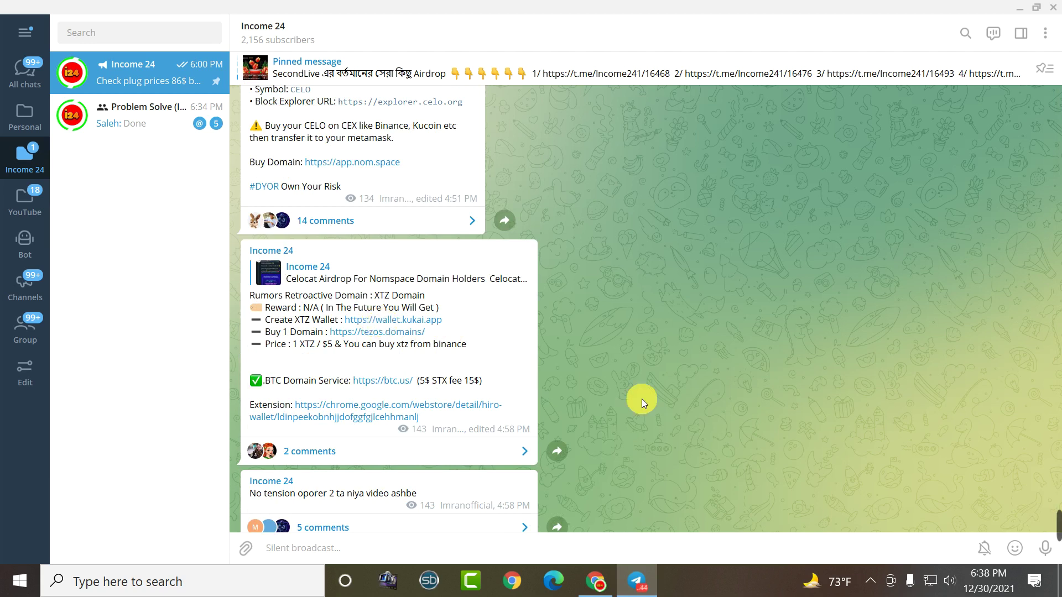
{"action": "mouse_move", "coordinate": [1055, 523]}
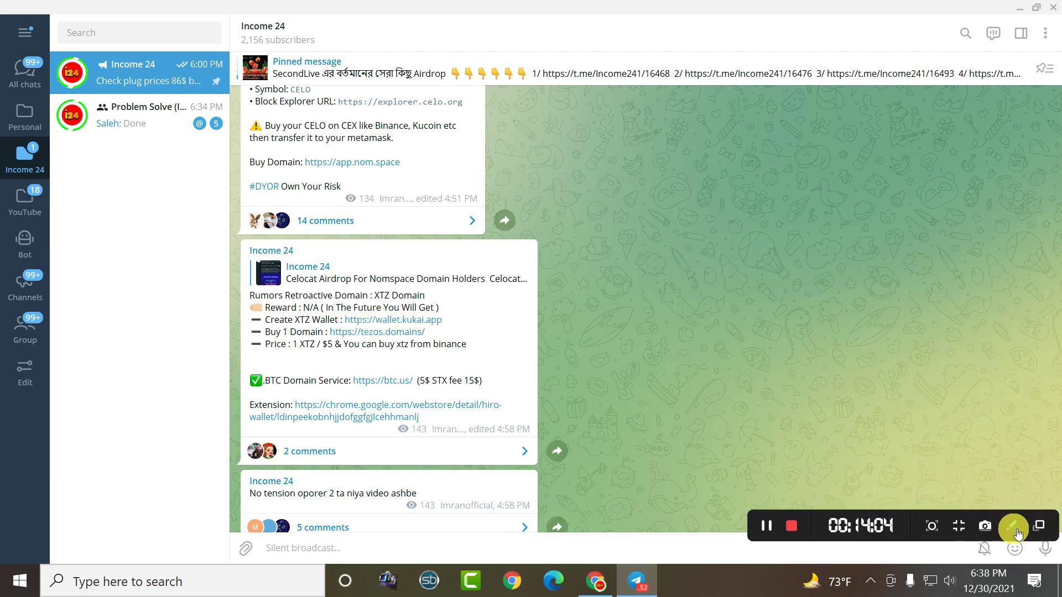
{"action": "left_click", "coordinate": [1012, 526]}
{"action": "left_click_drag", "start_coordinate": [253, 312], "coordinate": [469, 332]}
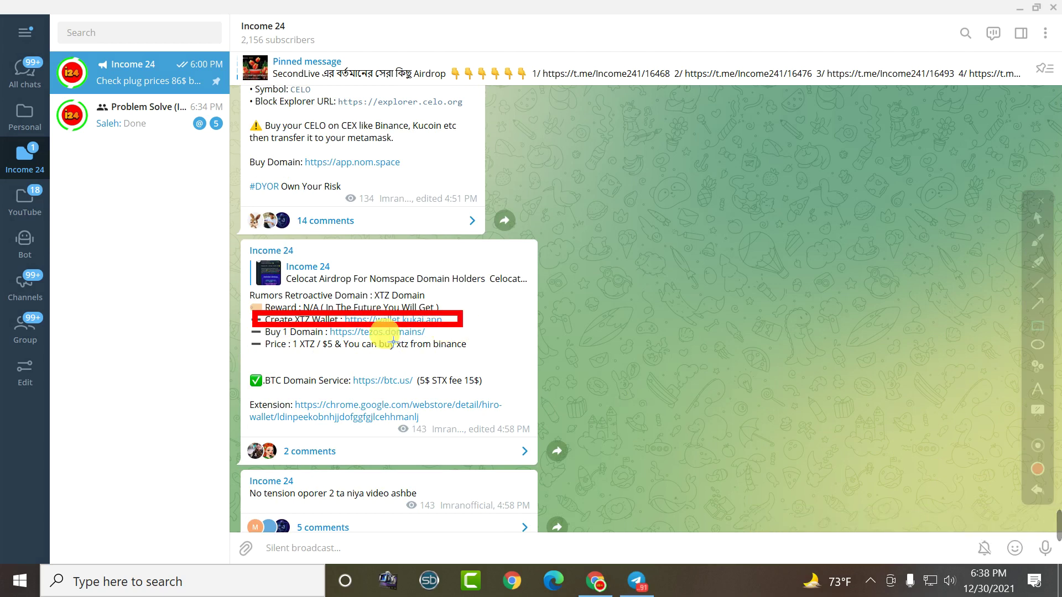
{"action": "left_click_drag", "start_coordinate": [255, 326], "coordinate": [449, 345]}
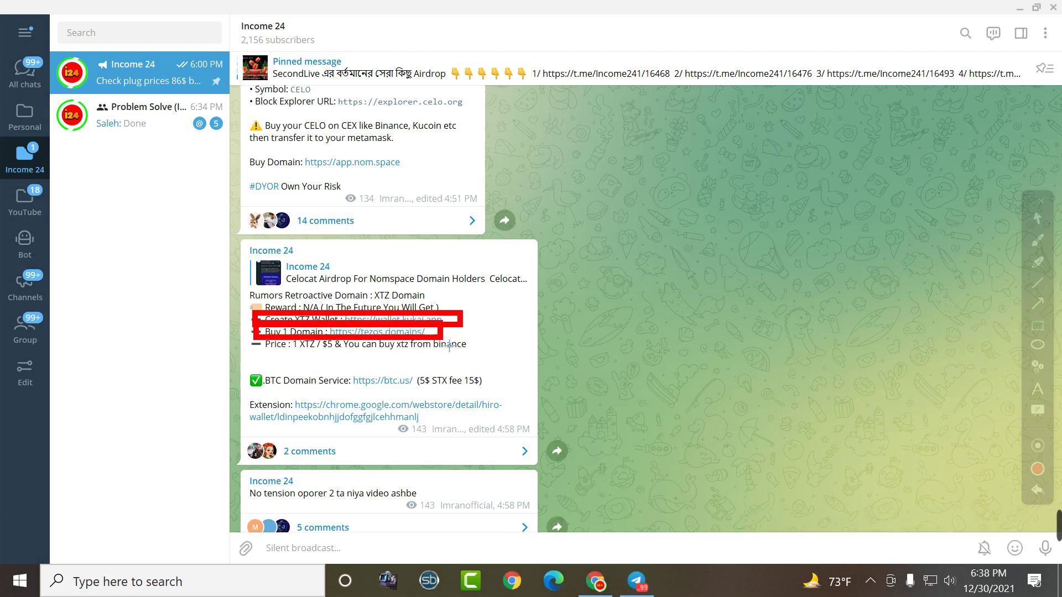
{"action": "mouse_move", "coordinate": [944, 518]}
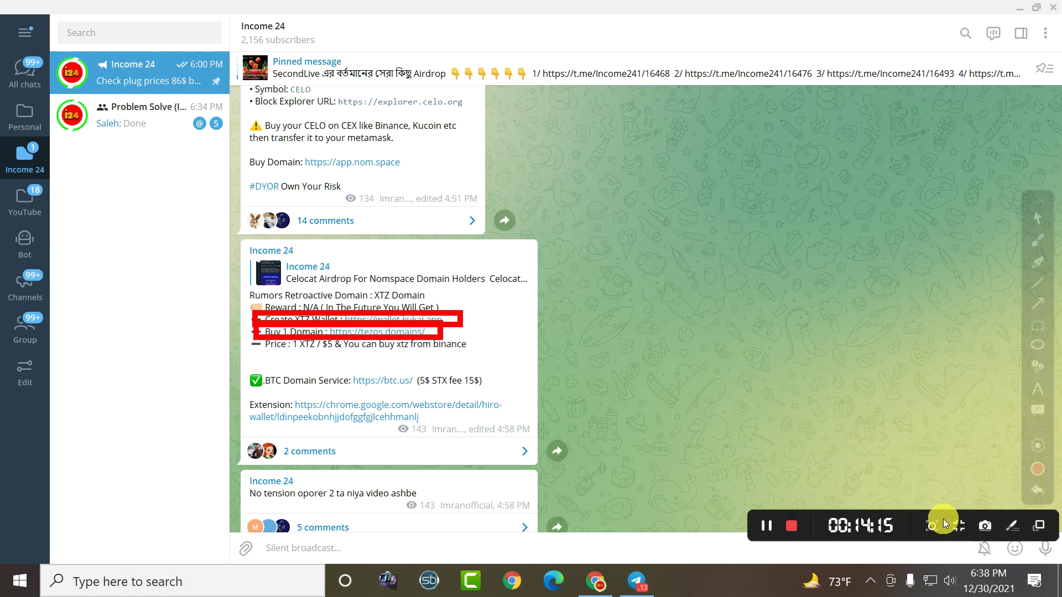
{"action": "left_click", "coordinate": [1013, 533]}
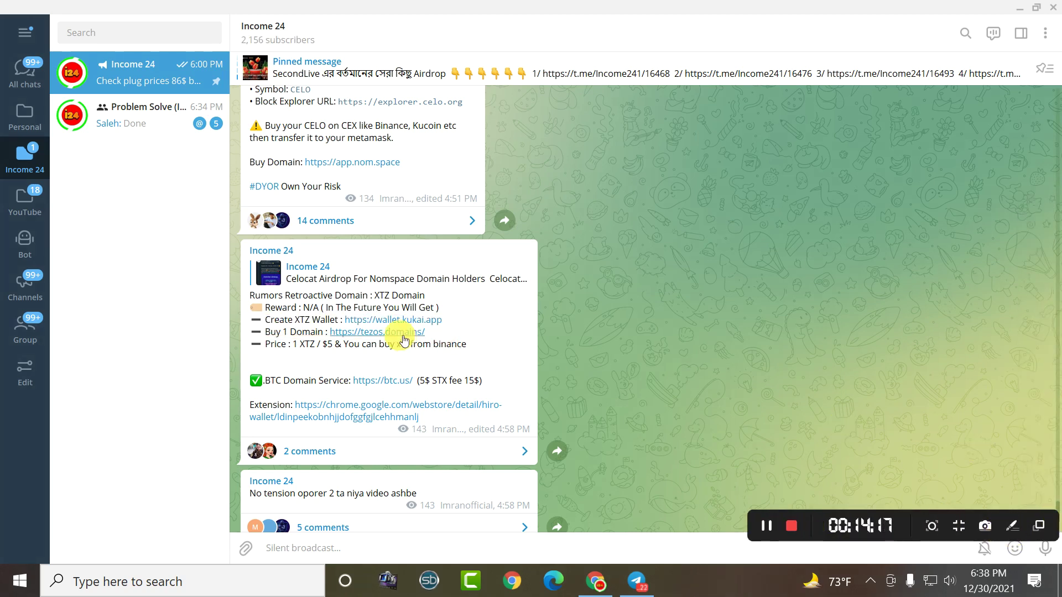
Copy the Create XTZ Wallet link, open wallet.kukai.app in a new browser tab and close the Ubeswap page
{"action": "right_click", "coordinate": [402, 320]}
{"action": "left_click", "coordinate": [432, 403]}
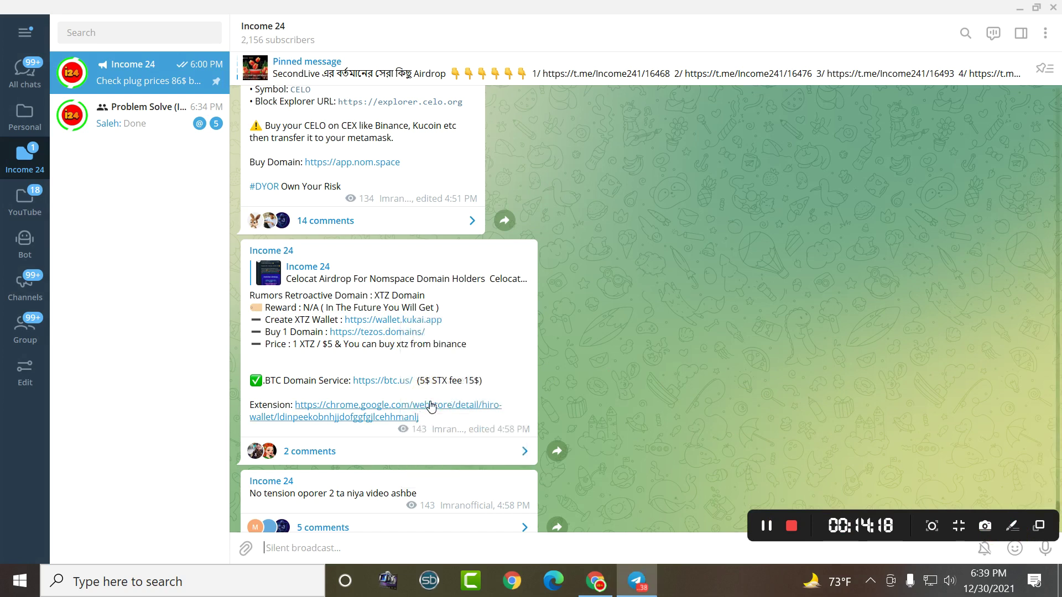
{"action": "left_click", "coordinate": [596, 581]}
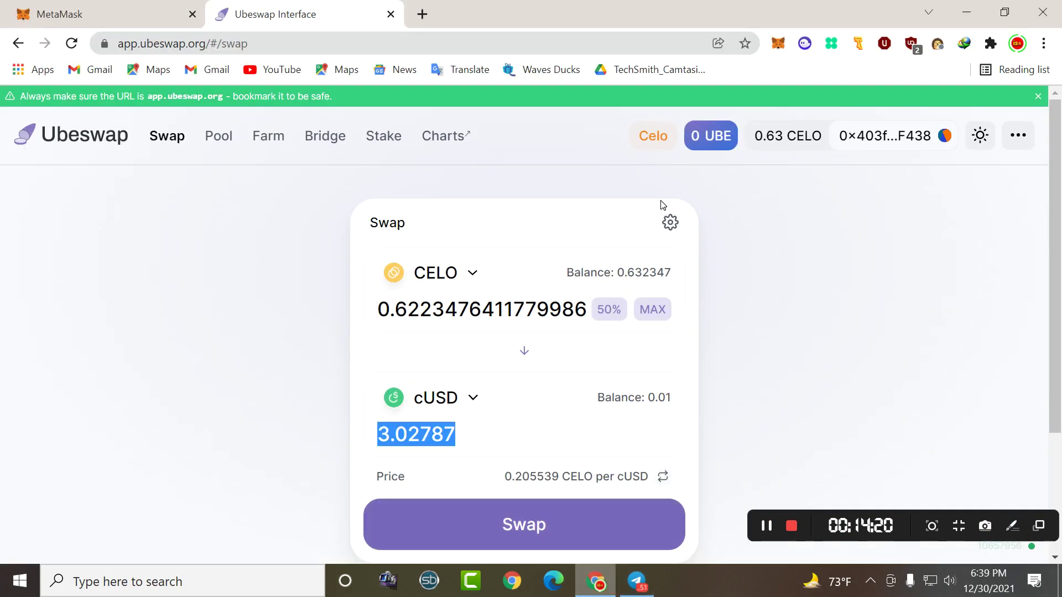
{"action": "left_click", "coordinate": [412, 13]}
{"action": "right_click", "coordinate": [479, 49]}
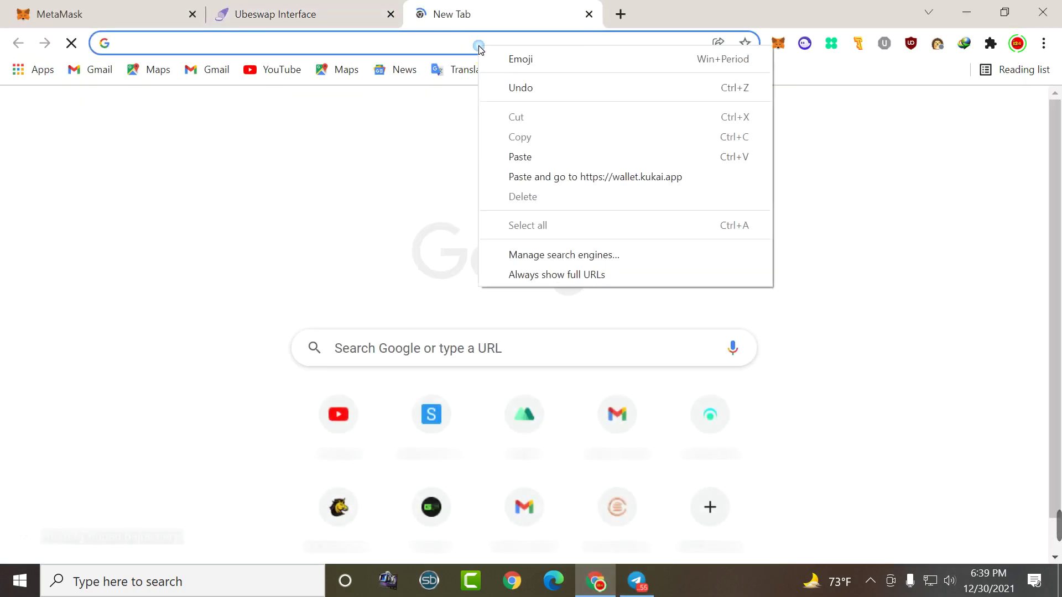
{"action": "left_click", "coordinate": [530, 158]}
{"action": "key", "text": "Return"}
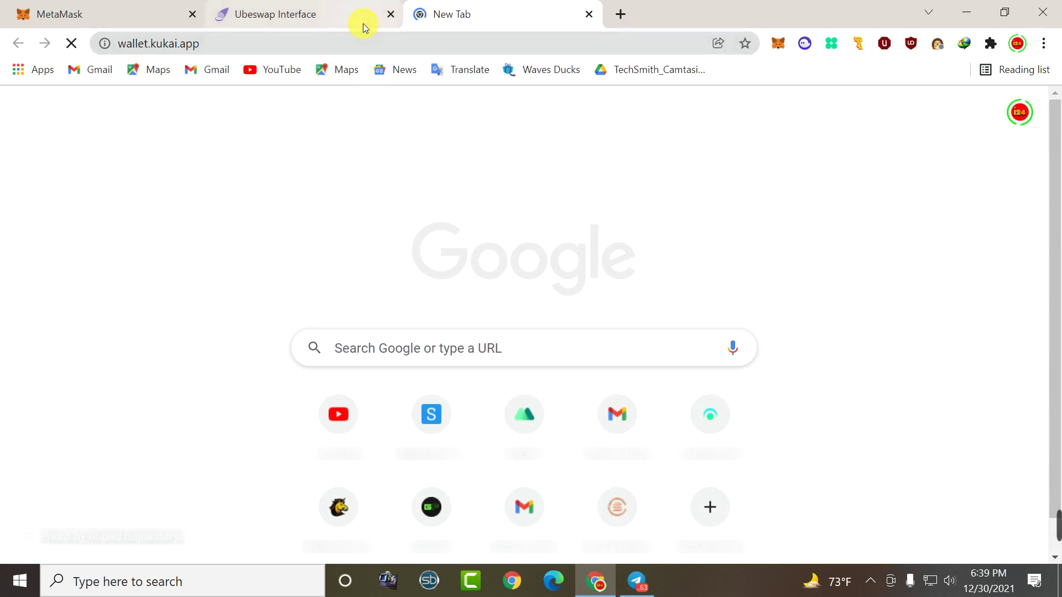
{"action": "left_click", "coordinate": [393, 15]}
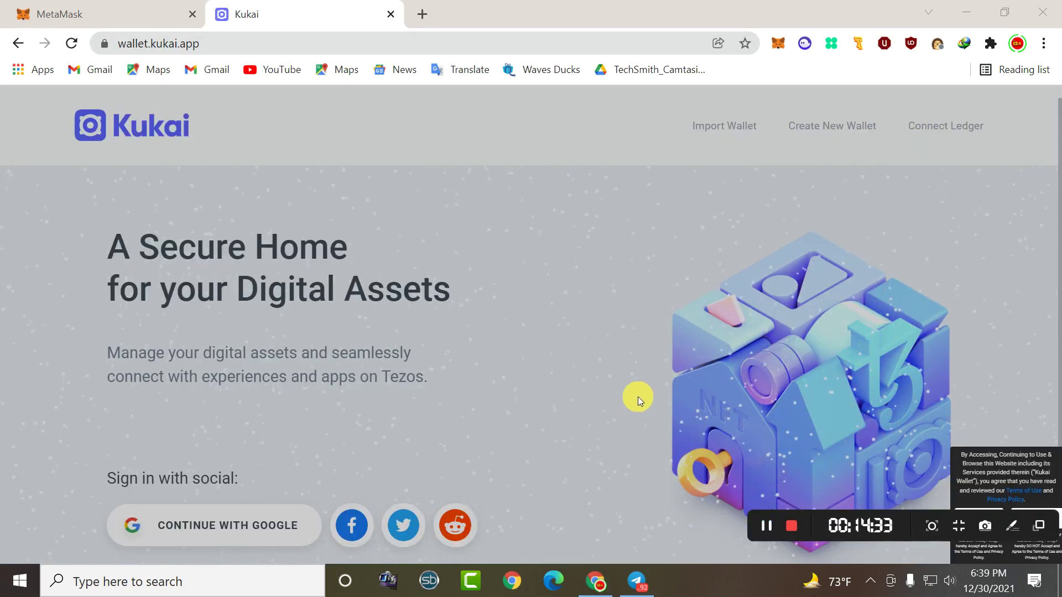
{"action": "left_click", "coordinate": [502, 369]}
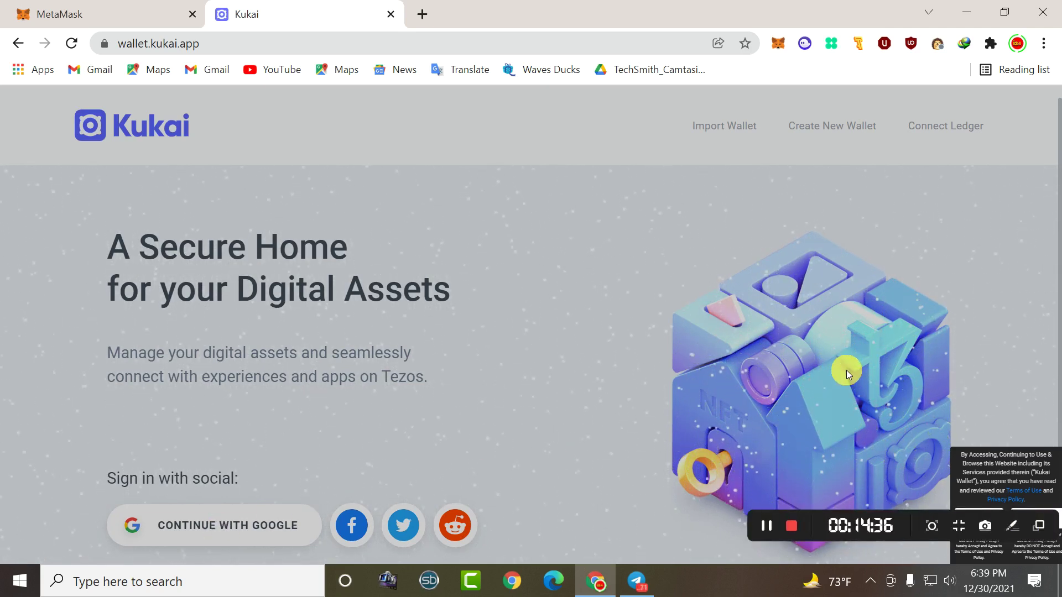
{"action": "left_click", "coordinate": [1015, 334]}
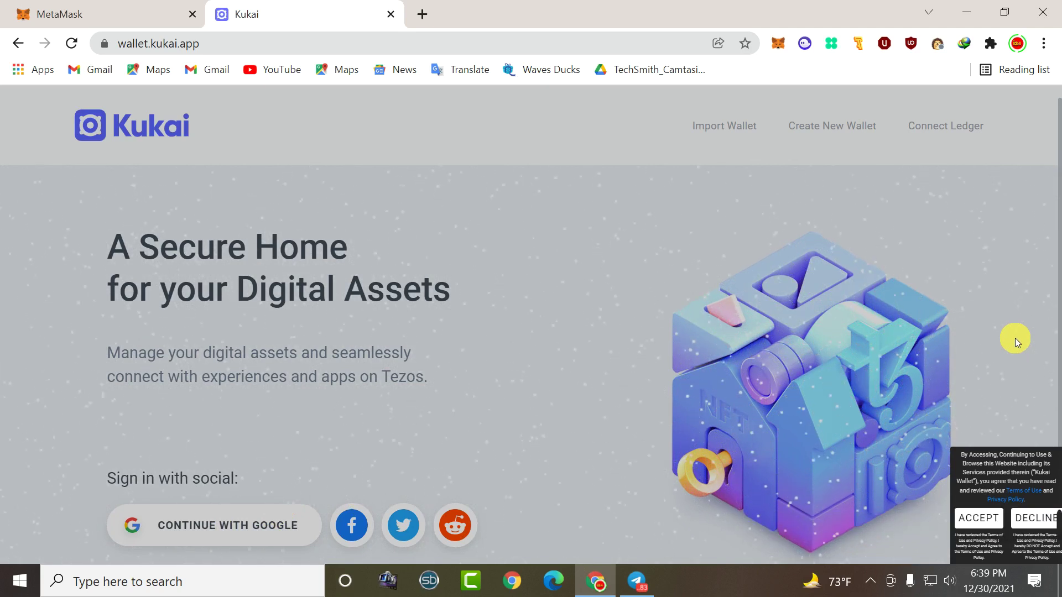
{"action": "left_click", "coordinate": [1028, 519]}
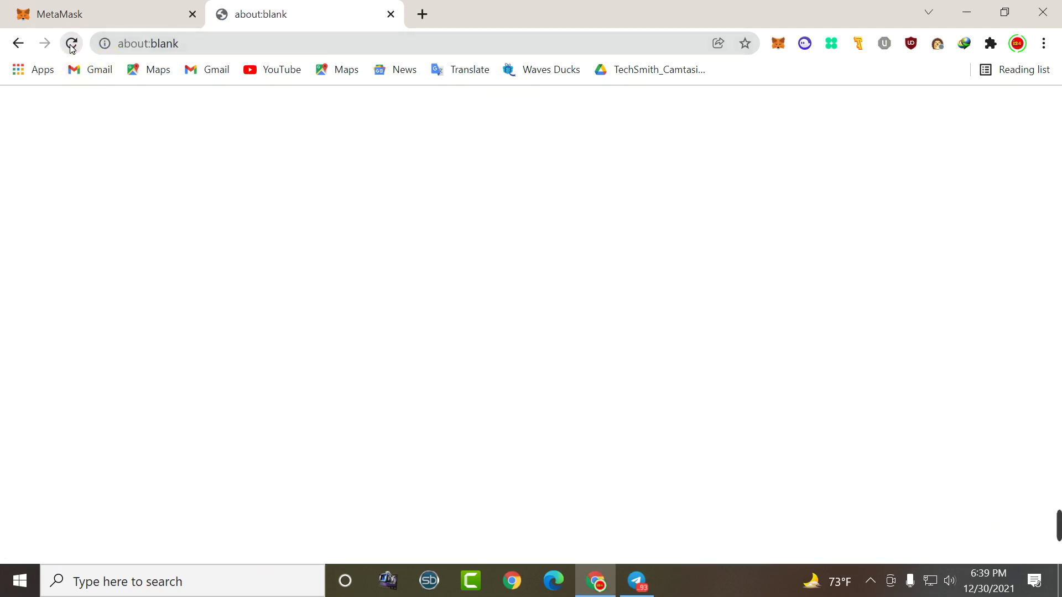
Replace the blank page with a fresh wallet.kukai.app page and accept Kukai's Terms of Use and Privacy Policy
{"action": "left_click", "coordinate": [390, 15]}
{"action": "left_click", "coordinate": [223, 13]}
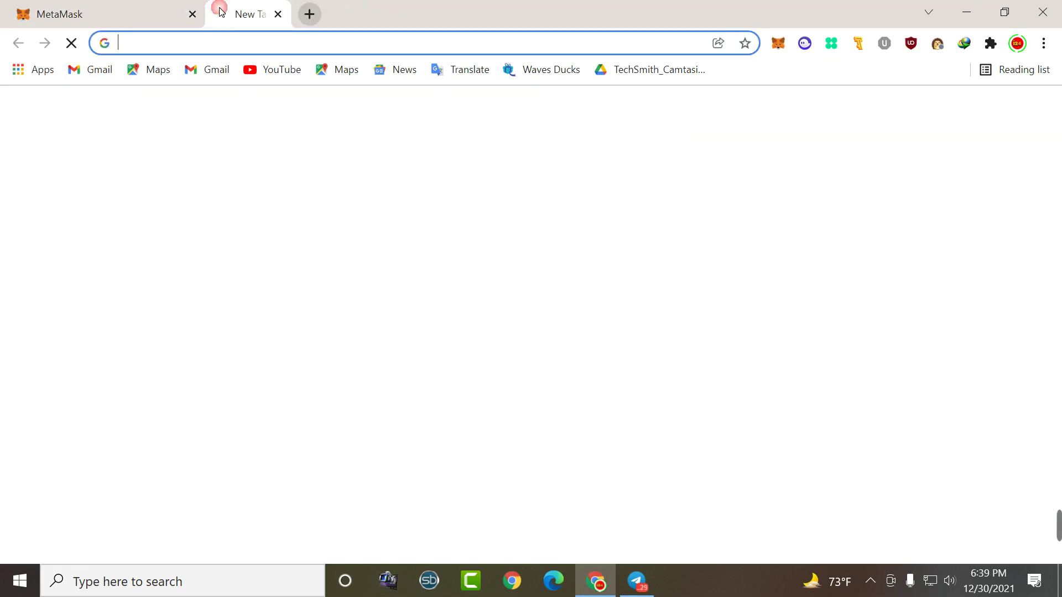
{"action": "right_click", "coordinate": [288, 43]}
{"action": "left_click", "coordinate": [328, 154]}
{"action": "key", "text": "Return"}
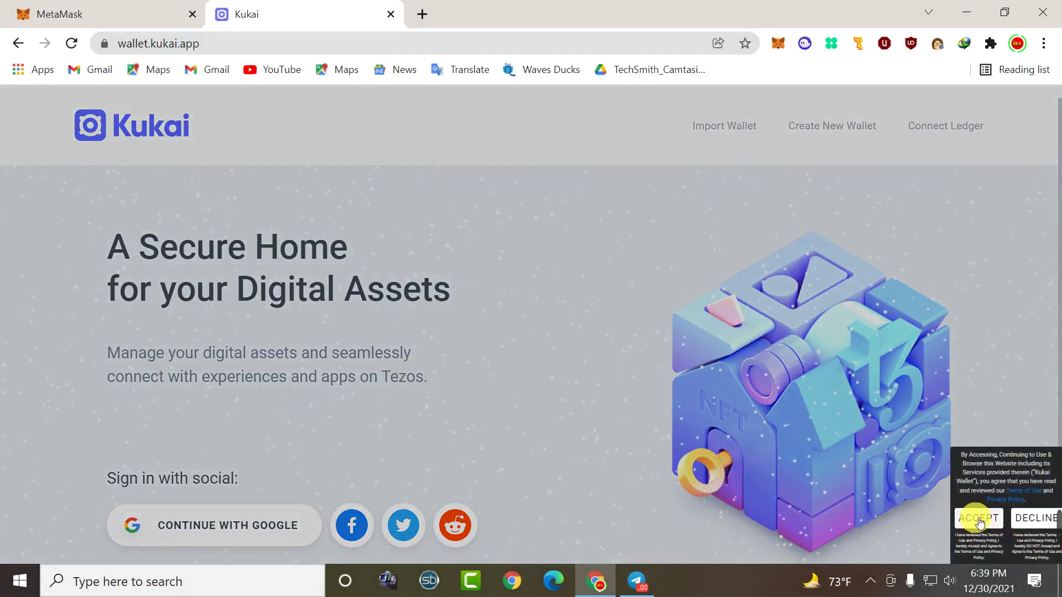
{"action": "left_click", "coordinate": [978, 519]}
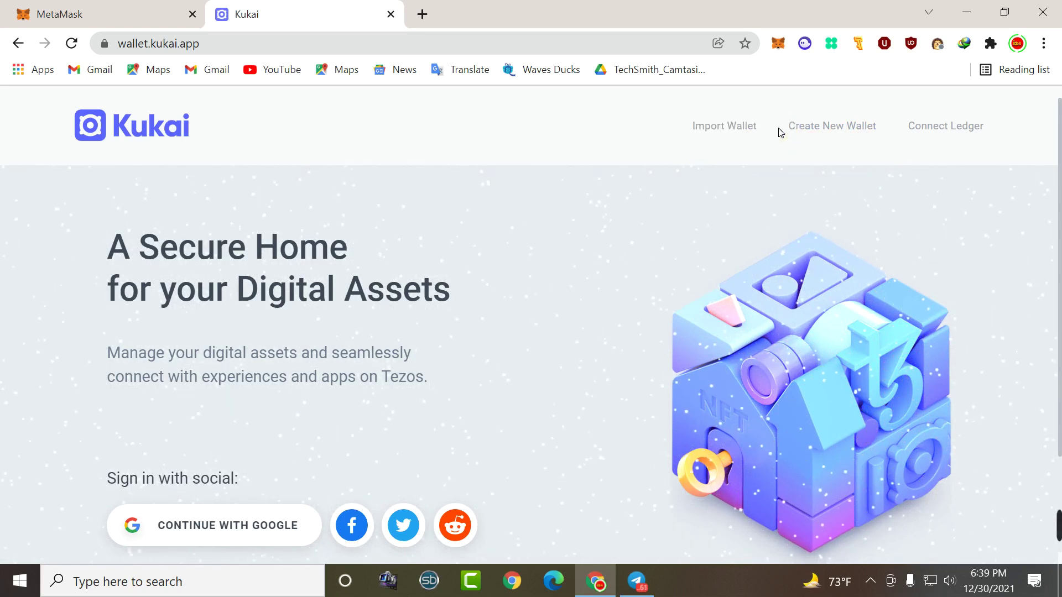
Start creating a new Kukai wallet, reveal and select its seed words, and continue to seed verification before going back
{"action": "left_click_drag", "start_coordinate": [780, 133], "coordinate": [879, 135]}
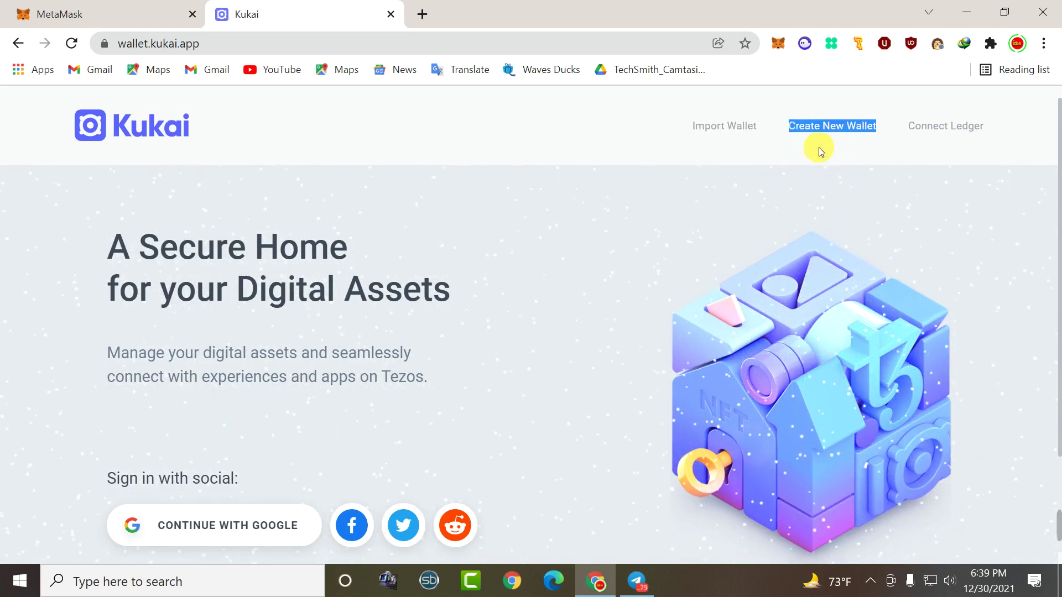
{"action": "left_click", "coordinate": [839, 138]}
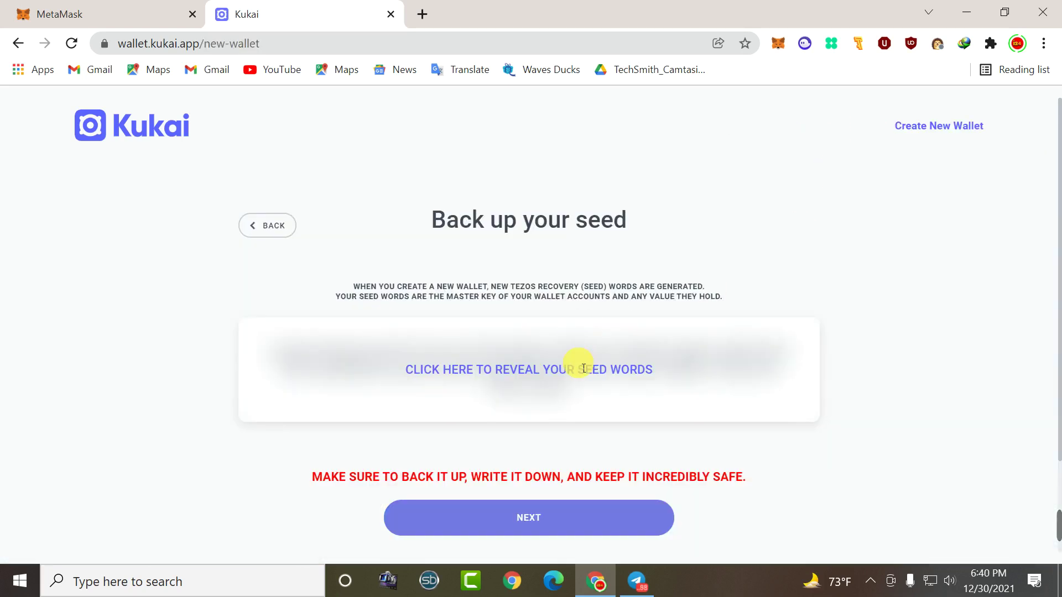
{"action": "left_click", "coordinate": [584, 368]}
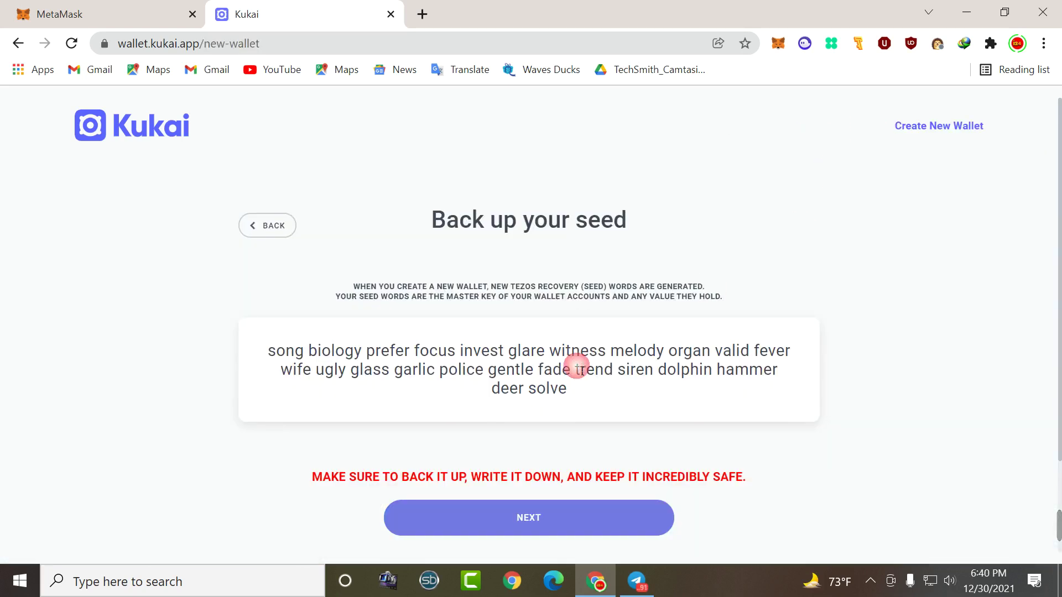
{"action": "left_click_drag", "start_coordinate": [268, 348], "coordinate": [403, 371]}
{"action": "left_click_drag", "start_coordinate": [483, 386], "coordinate": [614, 391]}
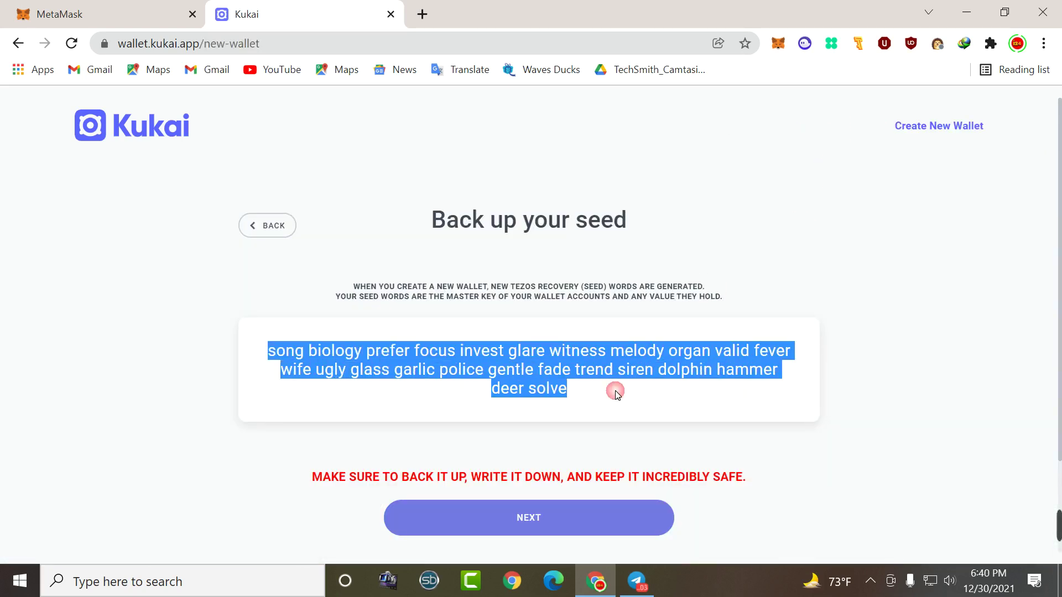
{"action": "left_click", "coordinate": [605, 512]}
{"action": "left_click", "coordinate": [526, 396]}
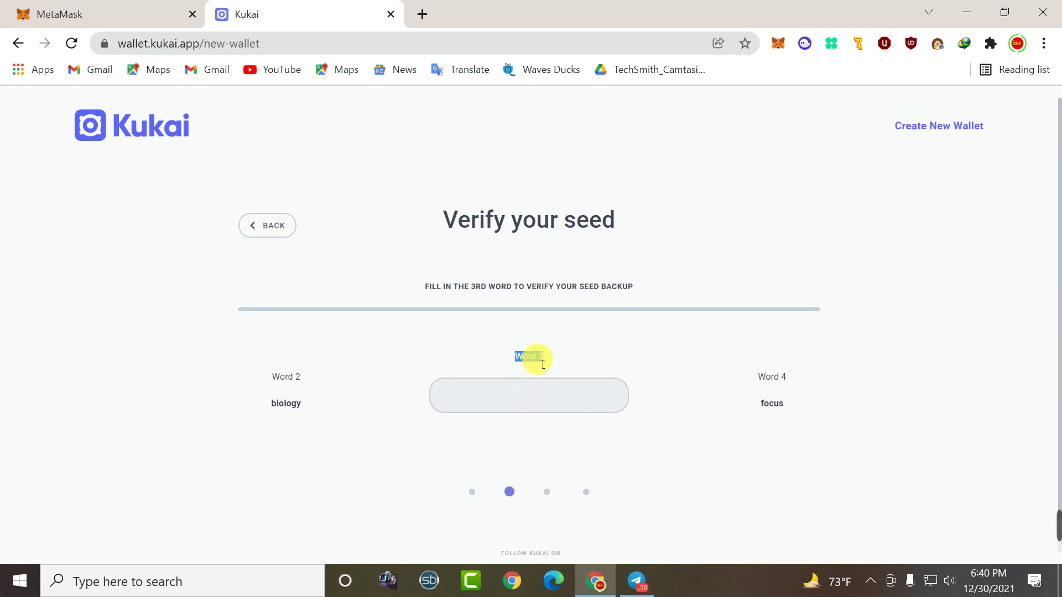
{"action": "left_click", "coordinate": [268, 225]}
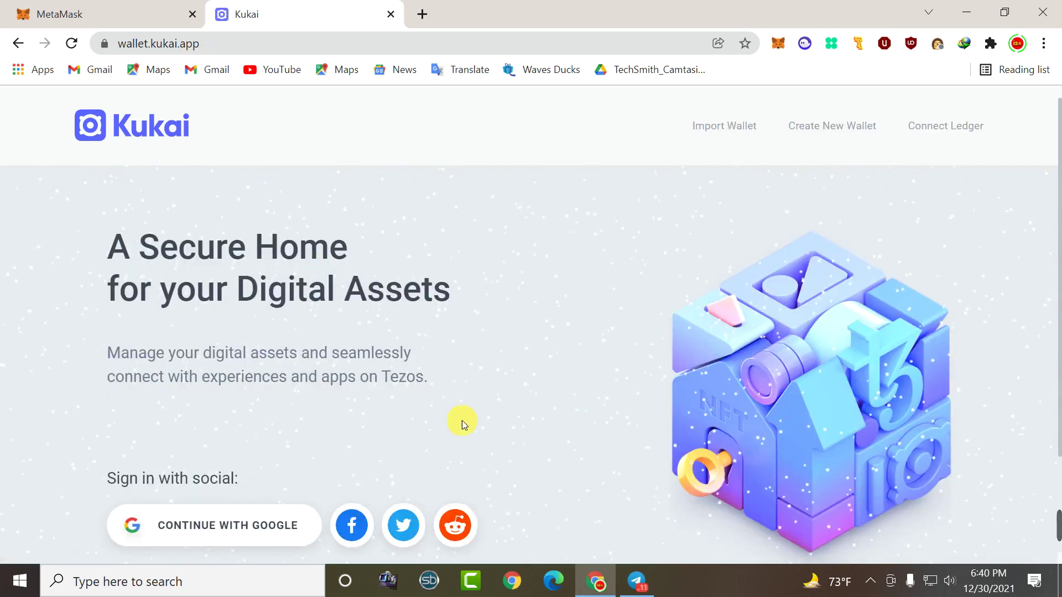
Restart new wallet creation, reveal freshly generated seed words, look at the verification stage and return to the Kukai home page
{"action": "left_click", "coordinate": [822, 135]}
{"action": "left_click", "coordinate": [549, 379]}
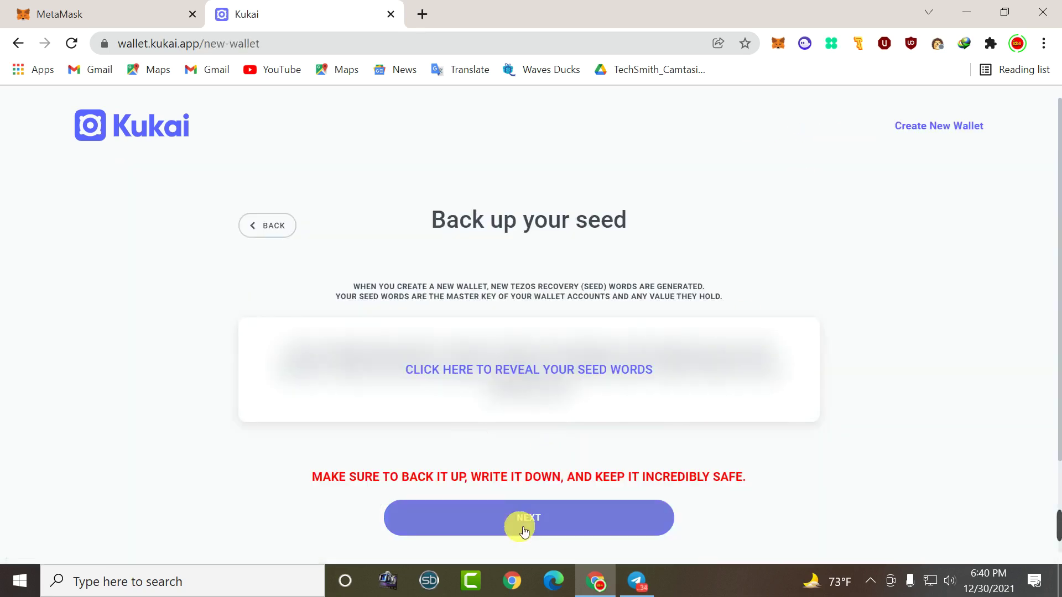
{"action": "left_click", "coordinate": [423, 359]}
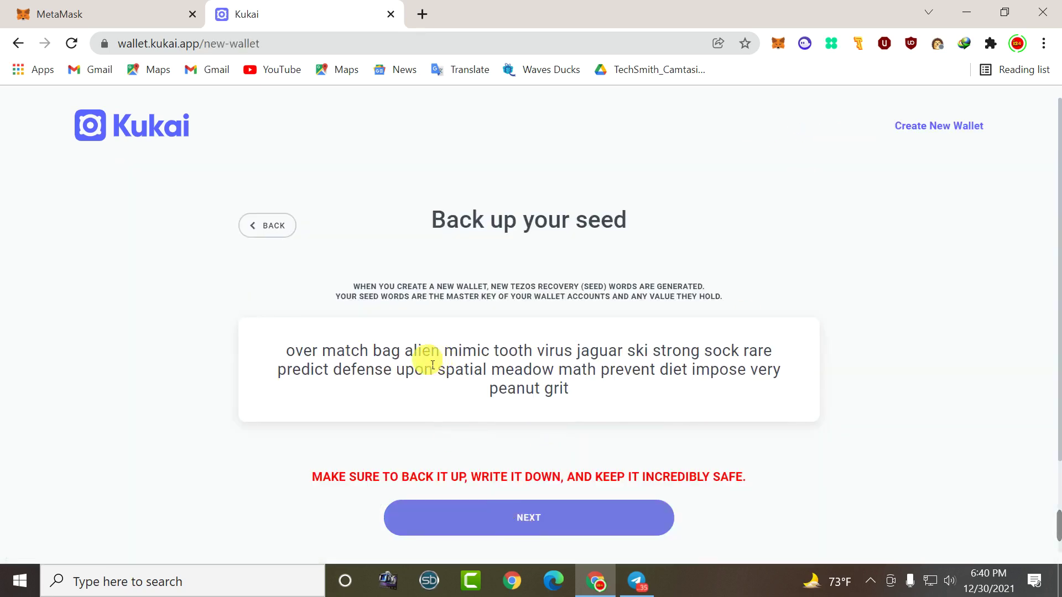
{"action": "left_click", "coordinate": [517, 513]}
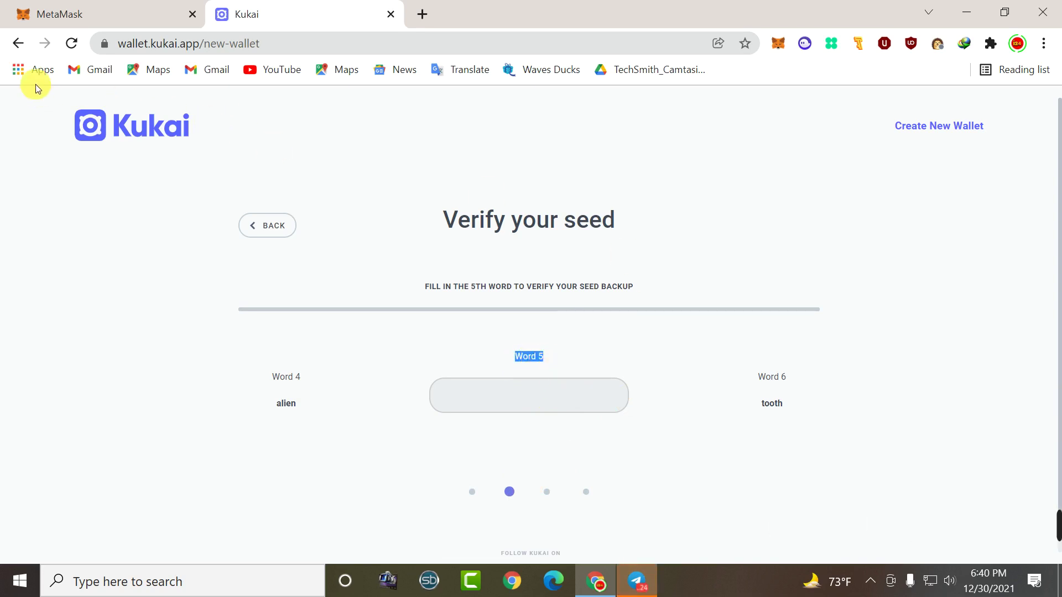
{"action": "left_click", "coordinate": [18, 43]}
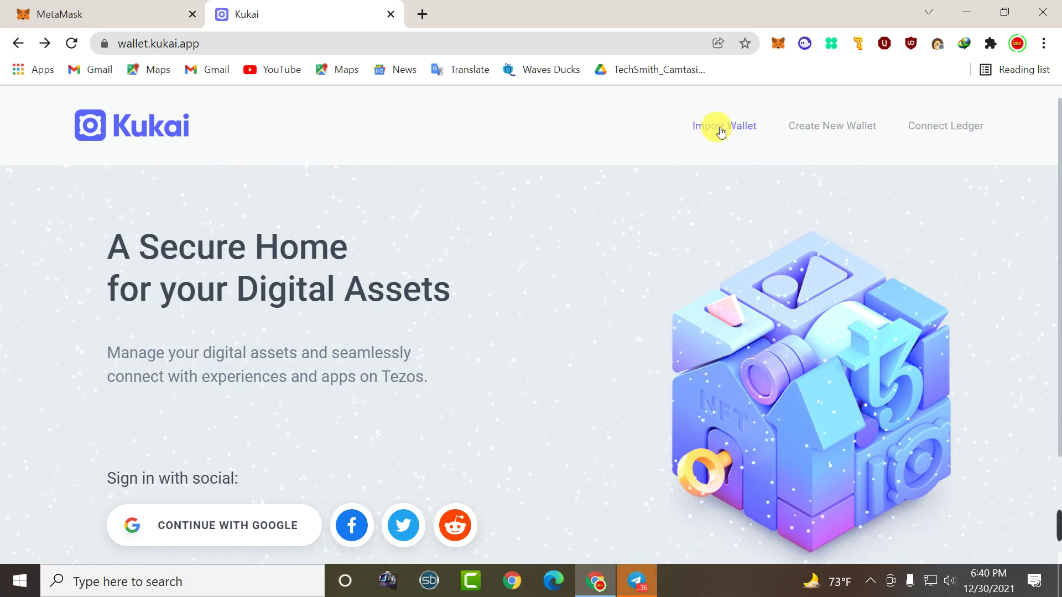
{"action": "left_click", "coordinate": [817, 133]}
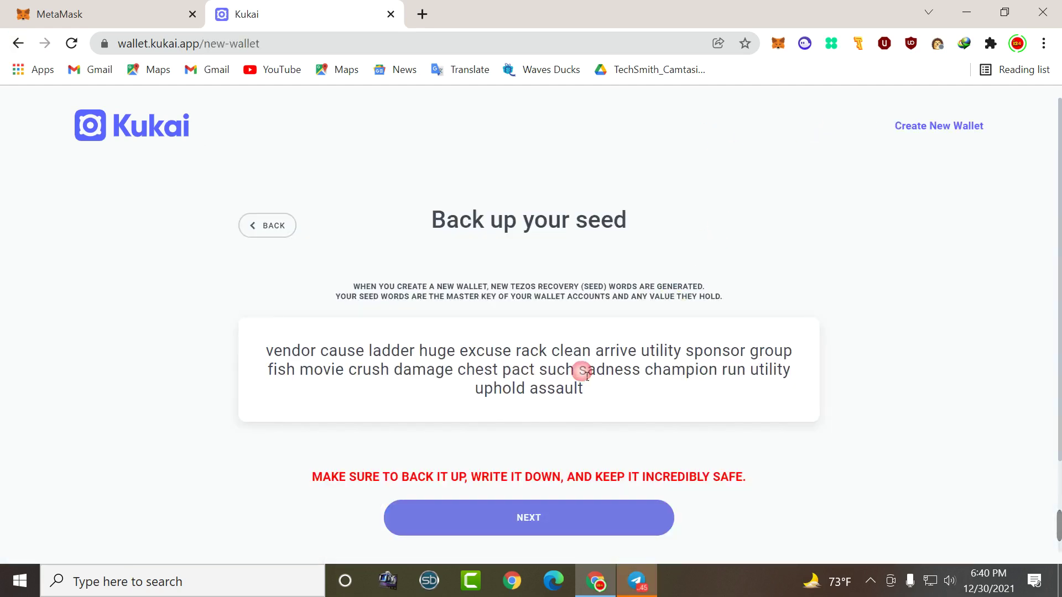
{"action": "left_click", "coordinate": [18, 43]}
Switch from creating a new Kukai wallet to importing an existing wallet from its seed words
{"action": "left_click", "coordinate": [736, 121]}
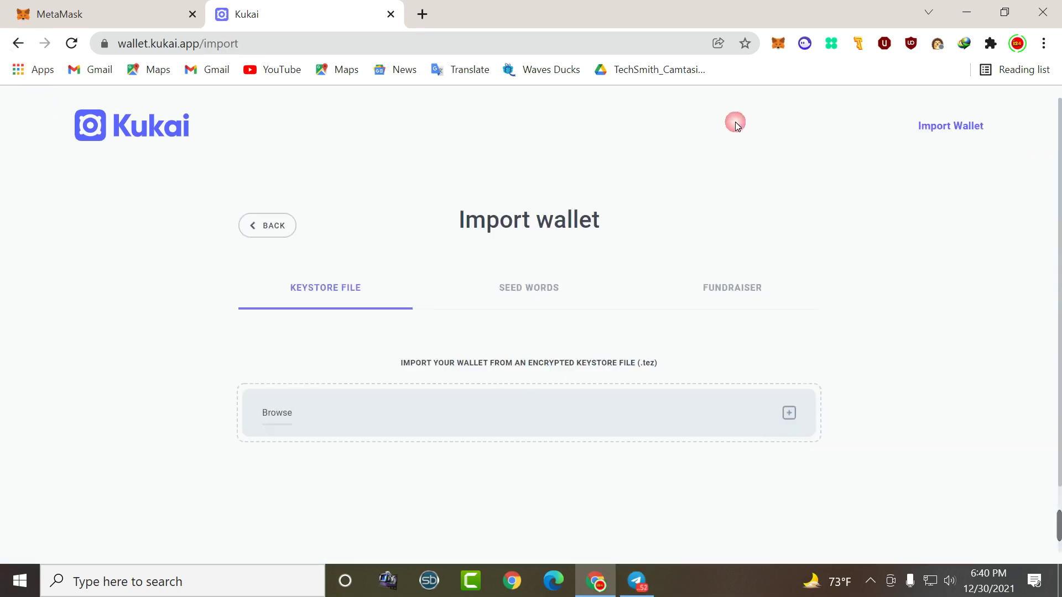
{"action": "left_click", "coordinate": [526, 288]}
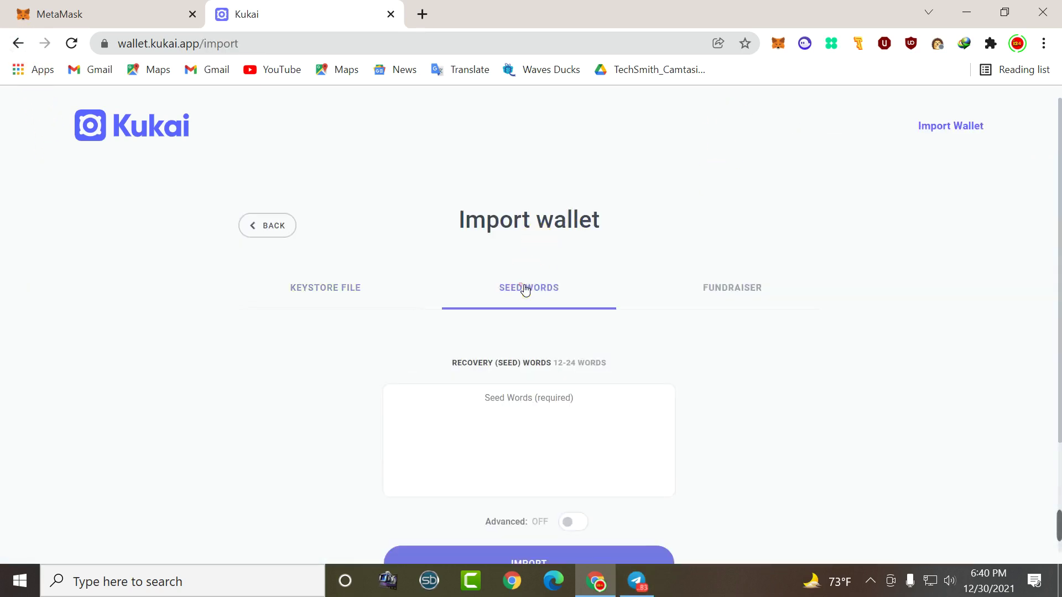
{"action": "mouse_move", "coordinate": [1054, 537]}
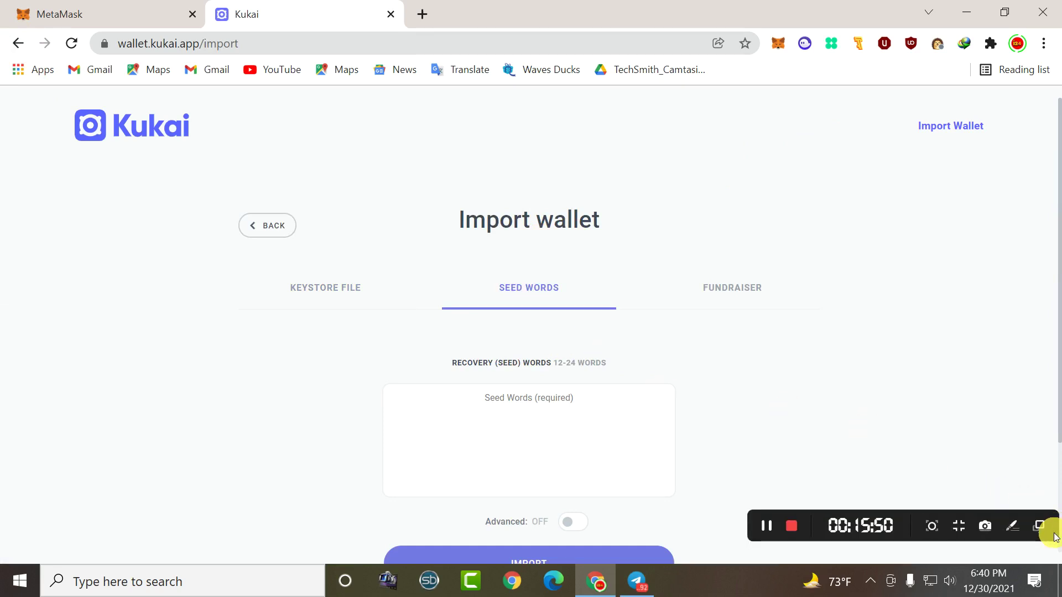
{"action": "left_click", "coordinate": [763, 528]}
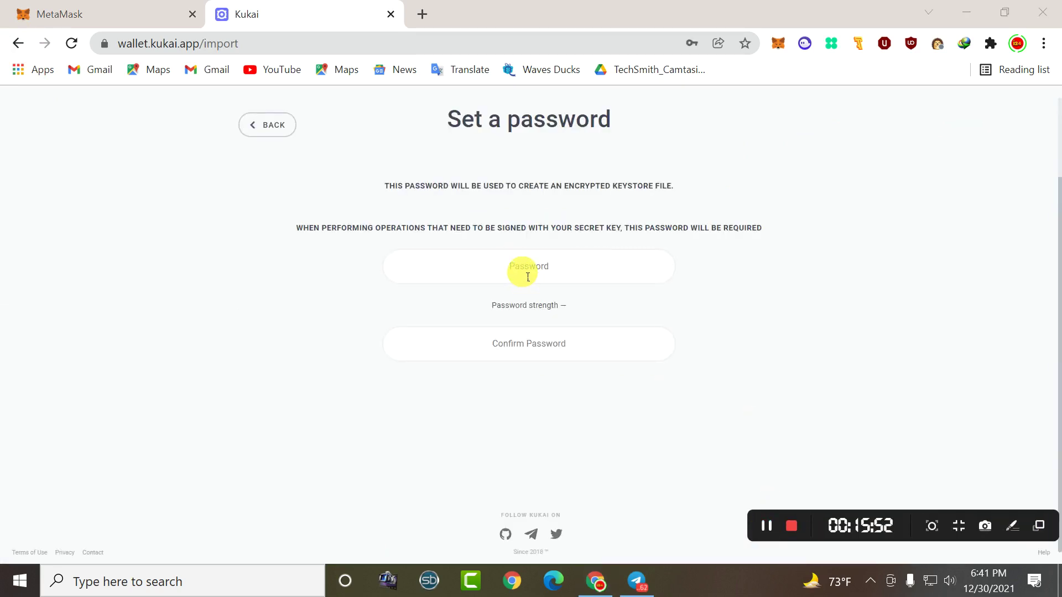
Fill in the saved wallet password for the encrypted keystore file and complete the password confirmation
{"action": "left_click", "coordinate": [524, 271]}
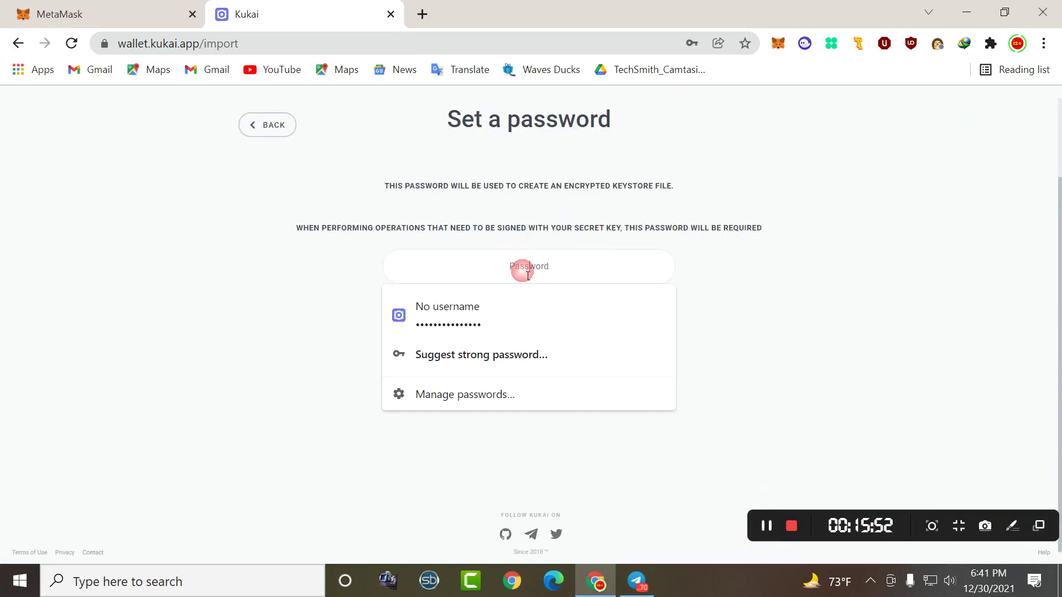
{"action": "left_click", "coordinate": [469, 308]}
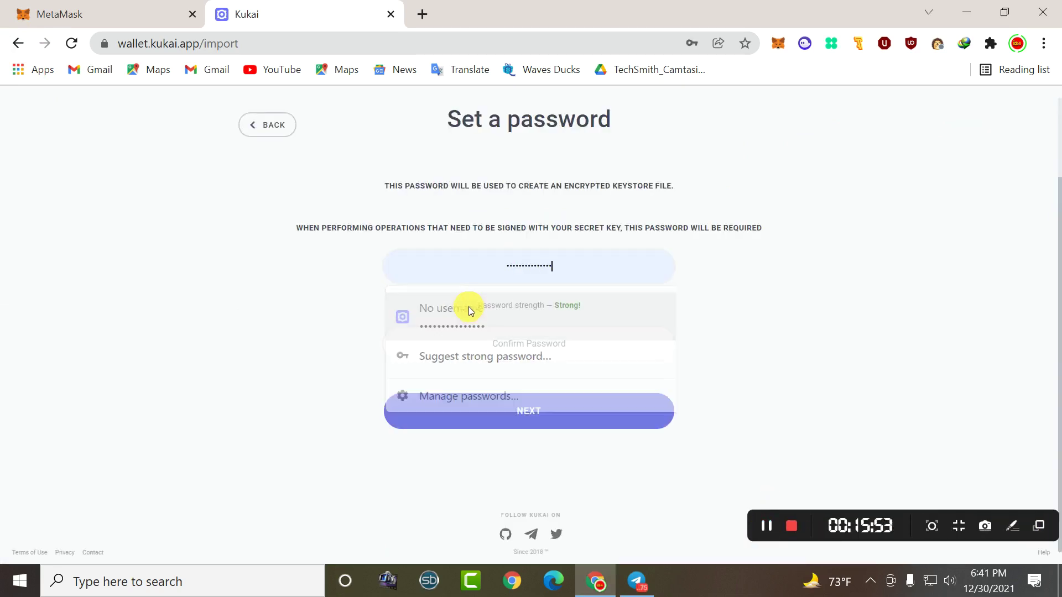
{"action": "left_click", "coordinate": [540, 337]}
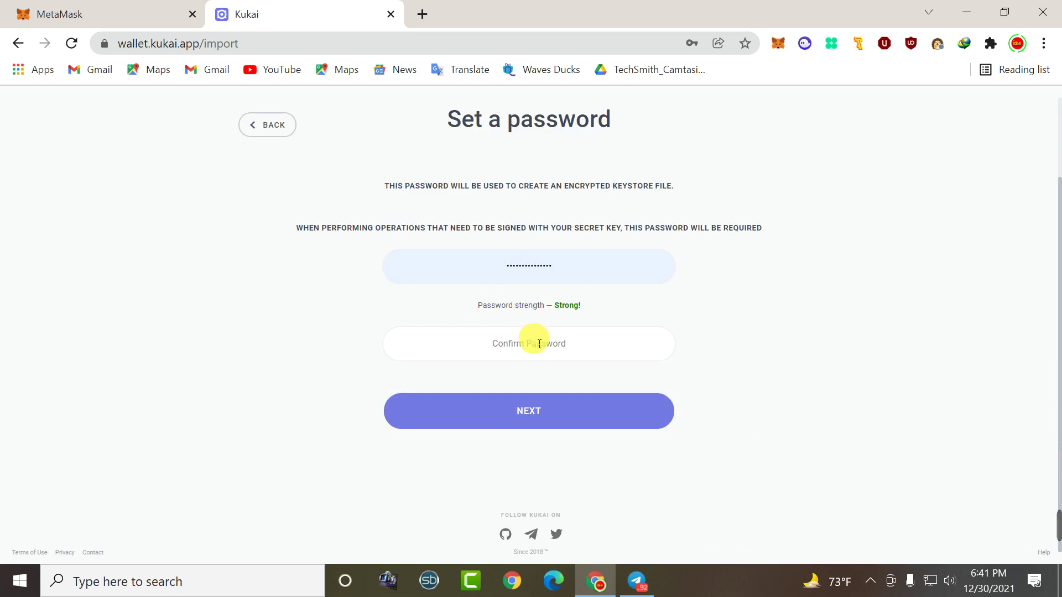
{"action": "mouse_move", "coordinate": [881, 543]}
{"action": "left_click", "coordinate": [773, 530]}
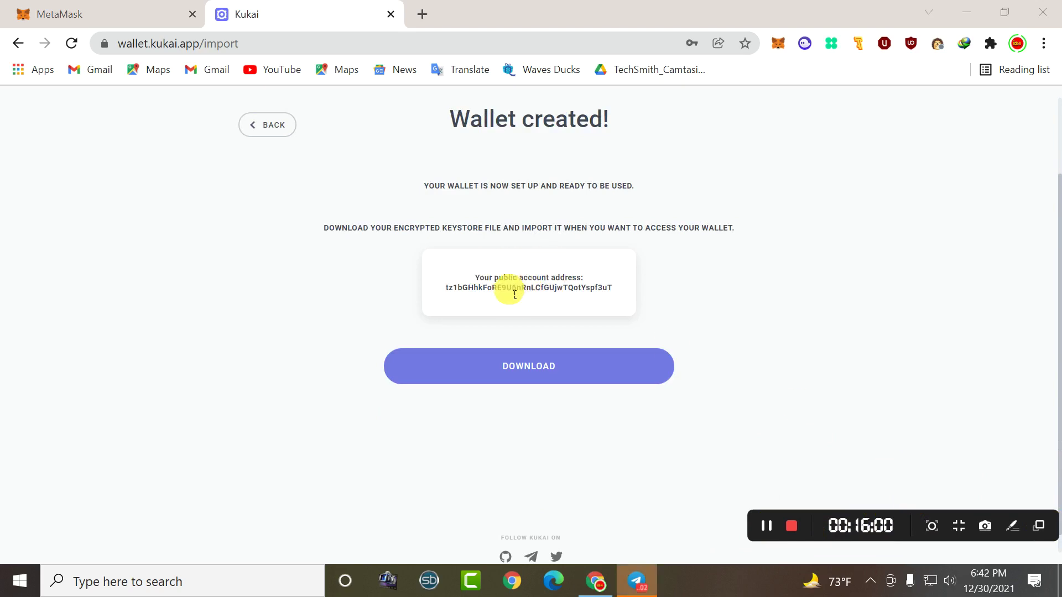
Point out the wallet's public account address and download the encrypted keystore file hd-wallet.tez
{"action": "double_click", "coordinate": [520, 289]}
{"action": "left_click", "coordinate": [666, 310]}
{"action": "left_click", "coordinate": [766, 526]}
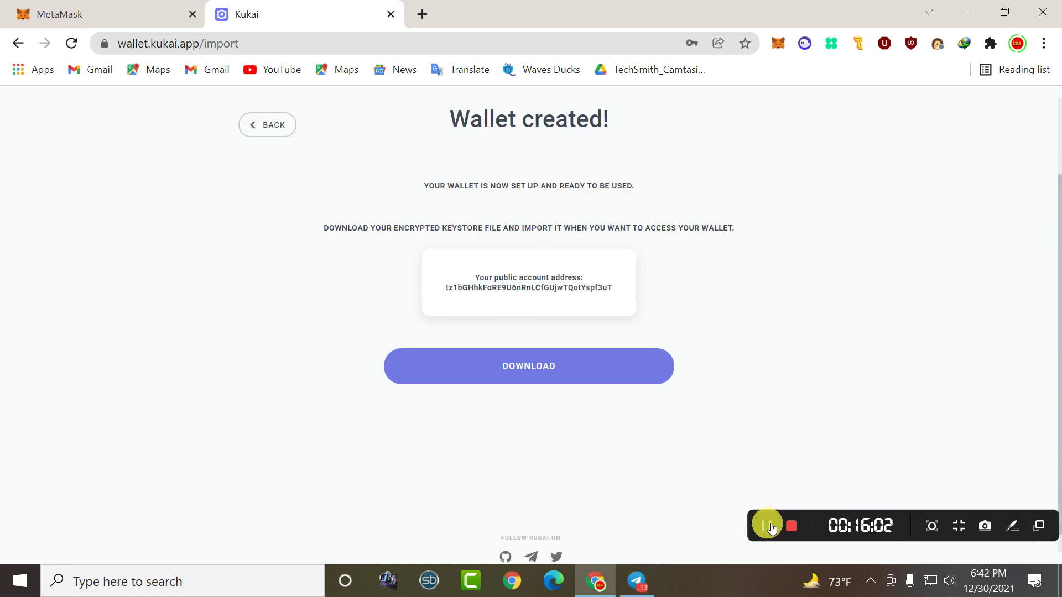
{"action": "left_click", "coordinate": [765, 523]}
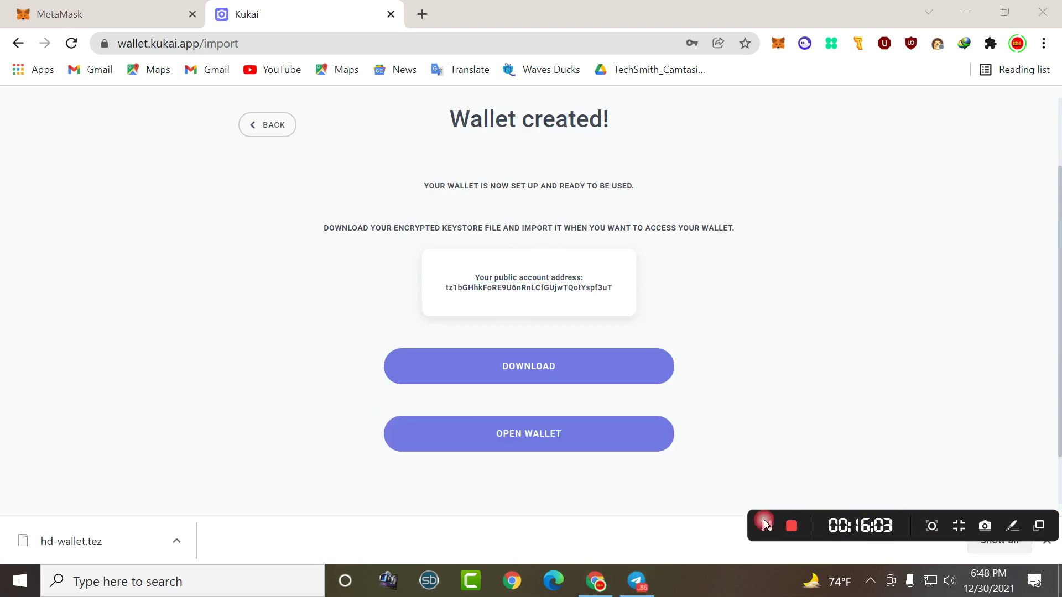
Outline the Download and Open Wallet options with red rectangles and open the imported wallet
{"action": "left_click", "coordinate": [1013, 522]}
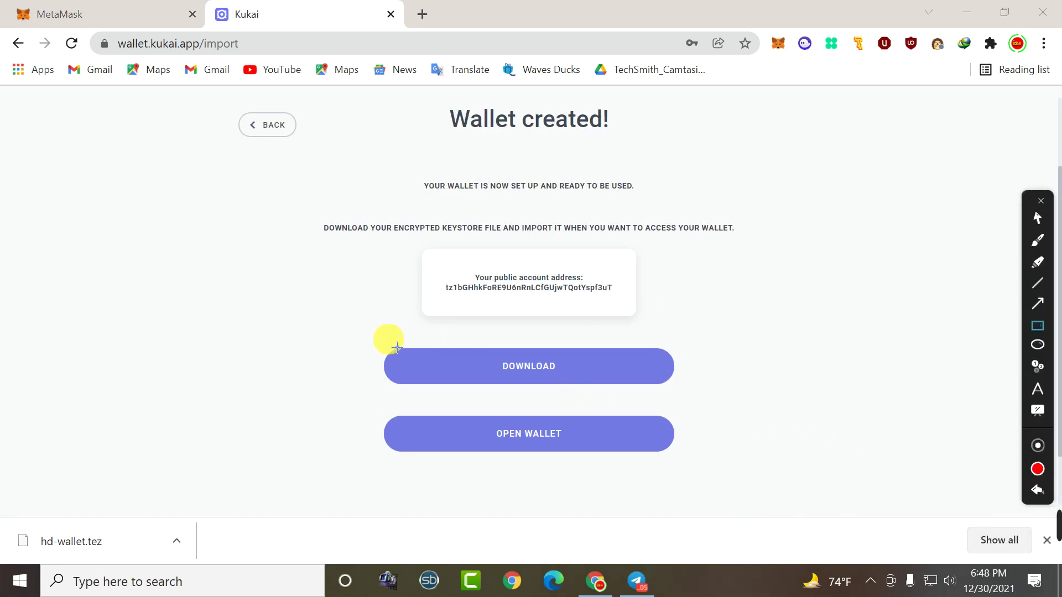
{"action": "mouse_move", "coordinate": [386, 338]}
{"action": "left_mouse_down"}
{"action": "mouse_move", "coordinate": [687, 408]}
{"action": "mouse_move", "coordinate": [703, 397]}
{"action": "left_mouse_up"}
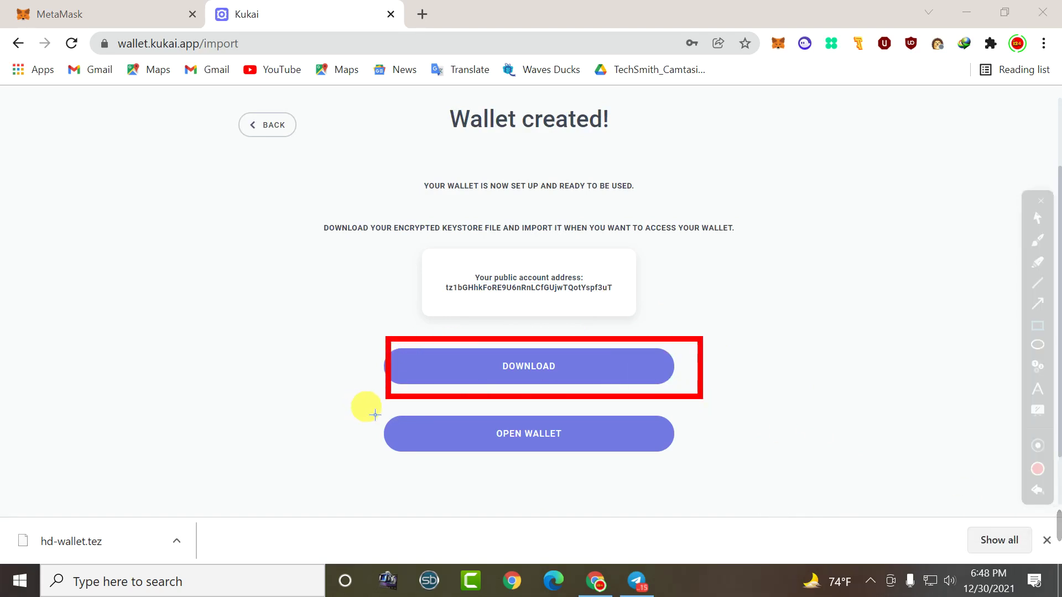
{"action": "mouse_move", "coordinate": [387, 412]}
{"action": "left_mouse_down"}
{"action": "mouse_move", "coordinate": [718, 464]}
{"action": "mouse_move", "coordinate": [682, 459]}
{"action": "left_mouse_up"}
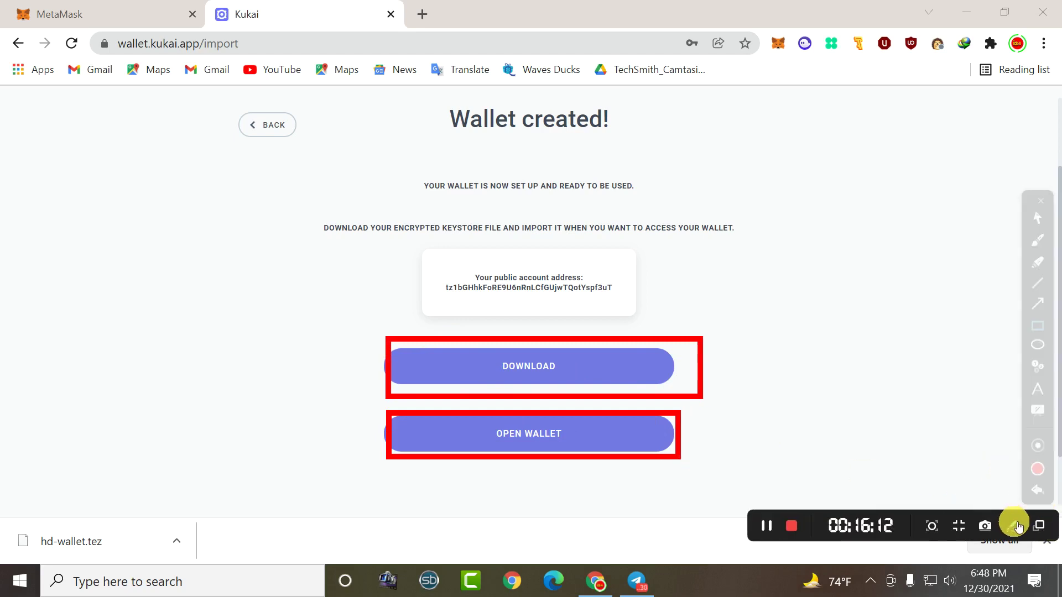
{"action": "left_click", "coordinate": [1013, 519]}
{"action": "left_click", "coordinate": [573, 442]}
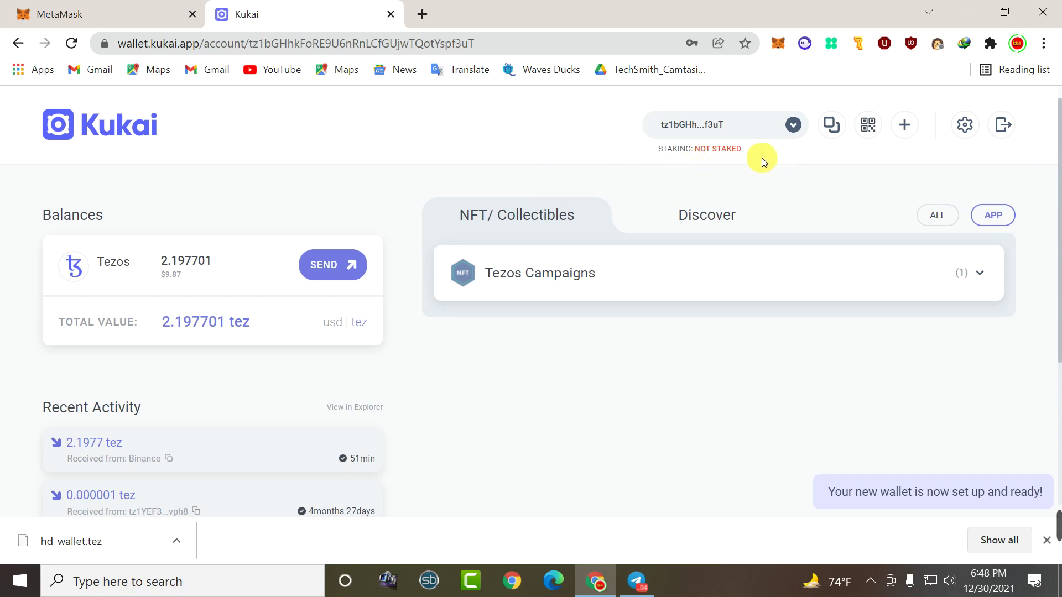
Examine the wallet's receive address with its QR code and the total tez value
{"action": "left_click", "coordinate": [870, 125]}
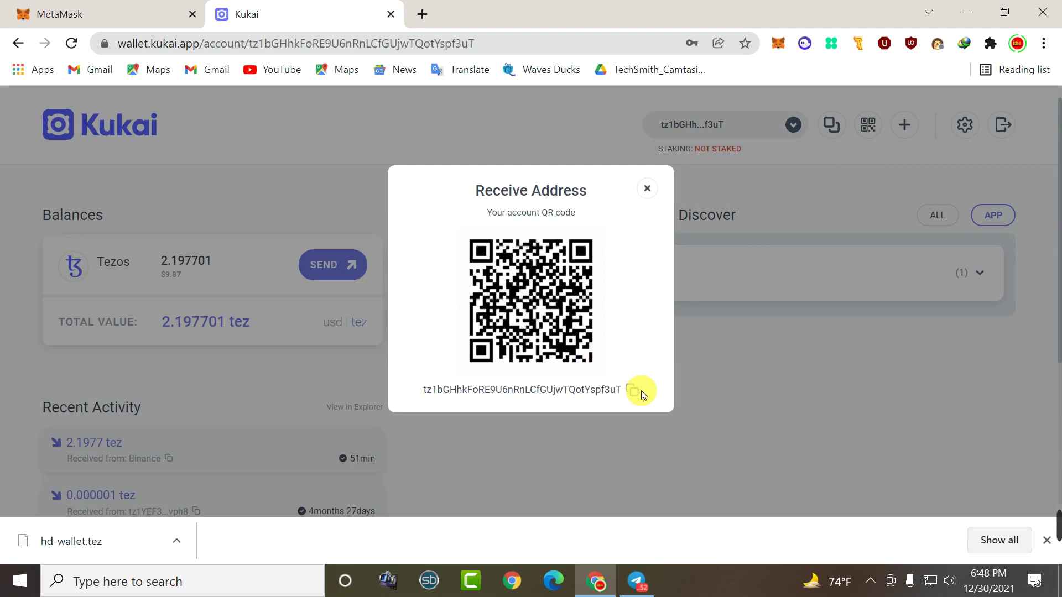
{"action": "left_click", "coordinate": [648, 188]}
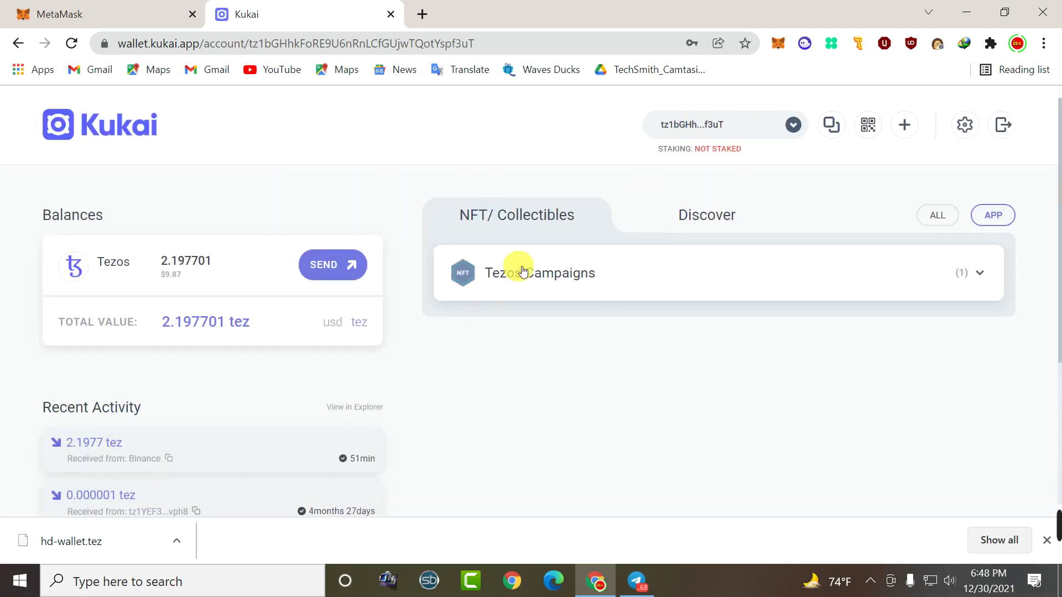
{"action": "left_click_drag", "start_coordinate": [254, 325], "coordinate": [134, 325]}
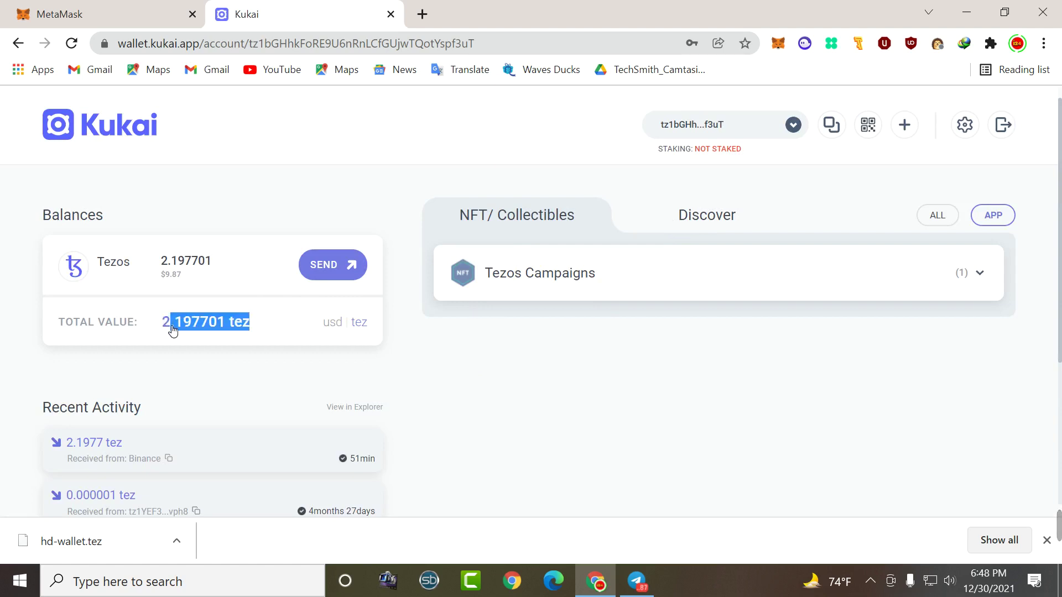
{"action": "left_click", "coordinate": [589, 350]}
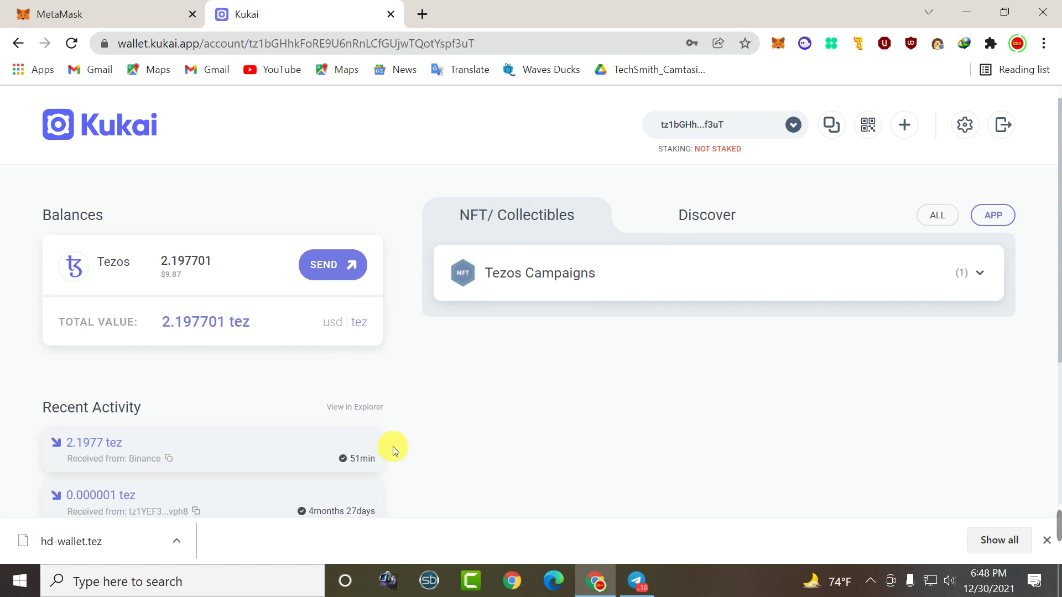
Switch to Telegram and copy the Buy 1 Domain link from the Income 24 post about the XTZ domain
{"action": "left_click", "coordinate": [637, 580]}
{"action": "scroll", "coordinate": [481, 407], "scroll_direction": "up", "scroll_amount": 2}
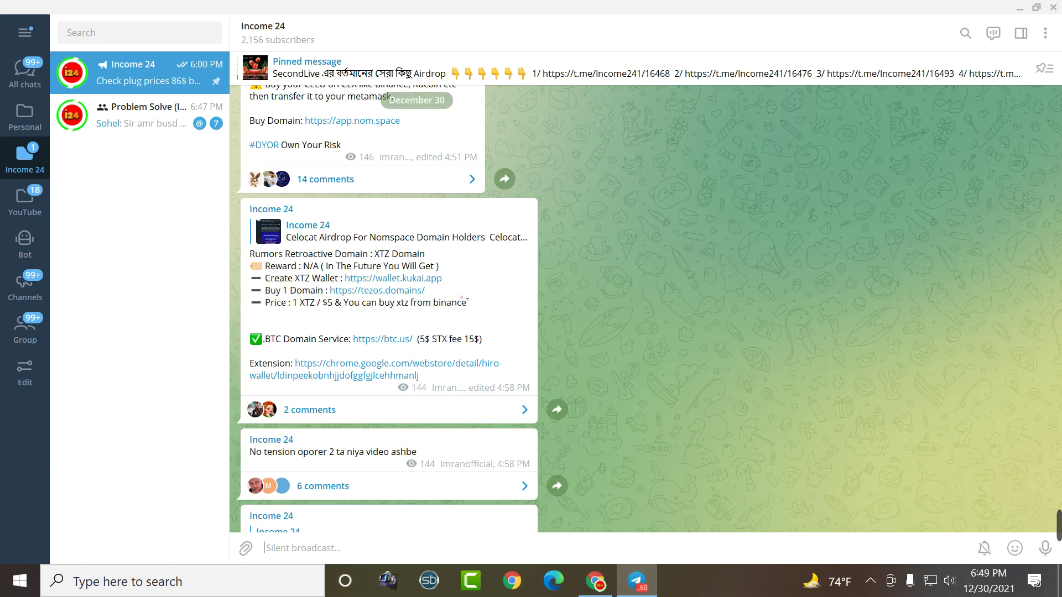
{"action": "right_click", "coordinate": [414, 294]}
{"action": "left_click", "coordinate": [445, 377]}
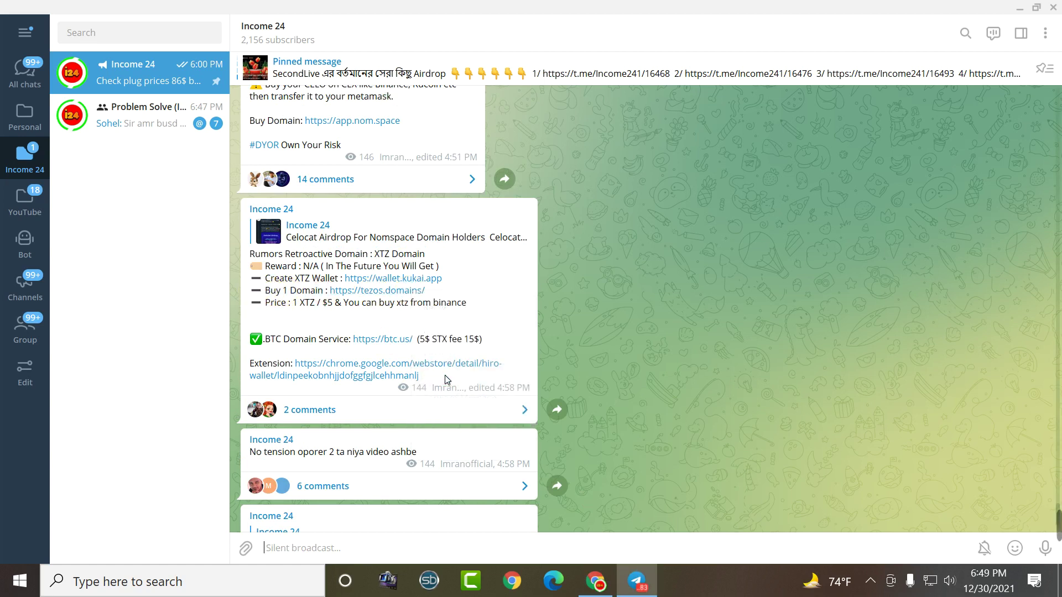
{"action": "left_click", "coordinate": [596, 581]}
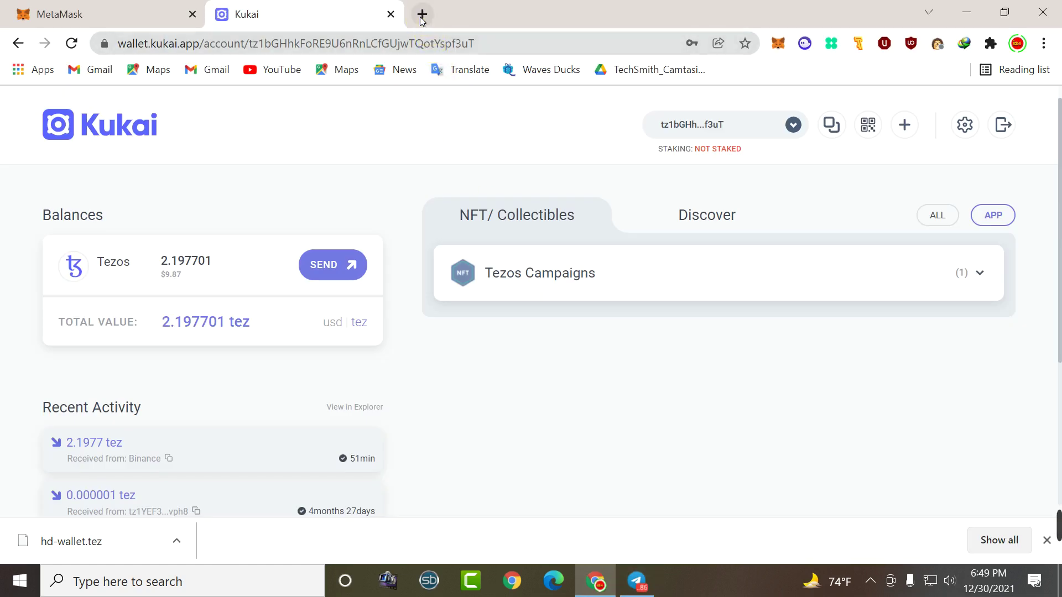
{"action": "left_click", "coordinate": [422, 15]}
{"action": "right_click", "coordinate": [477, 42]}
{"action": "left_click", "coordinate": [520, 154]}
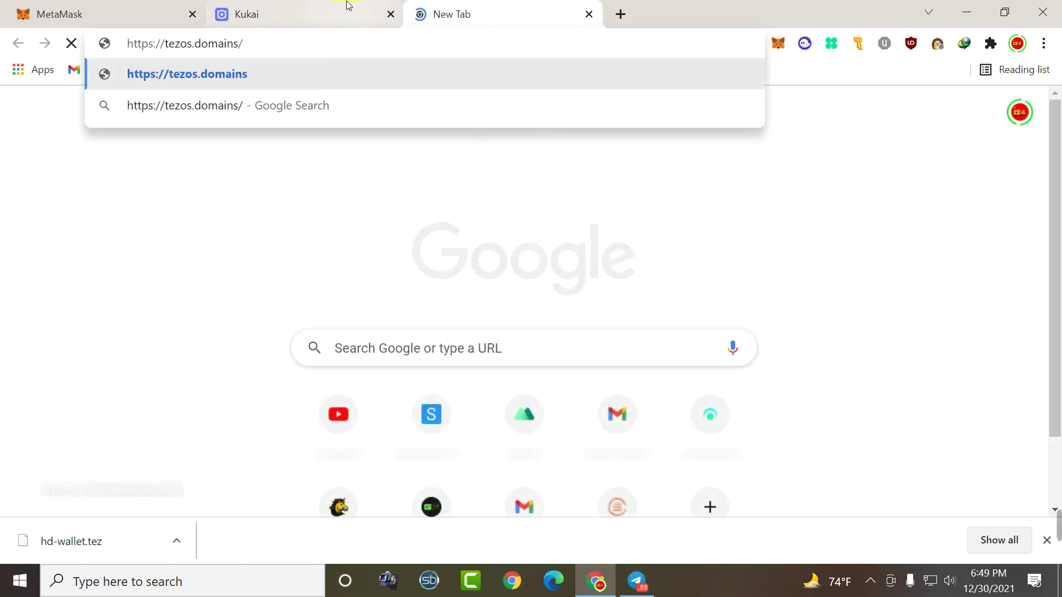
{"action": "left_click", "coordinate": [263, 7]}
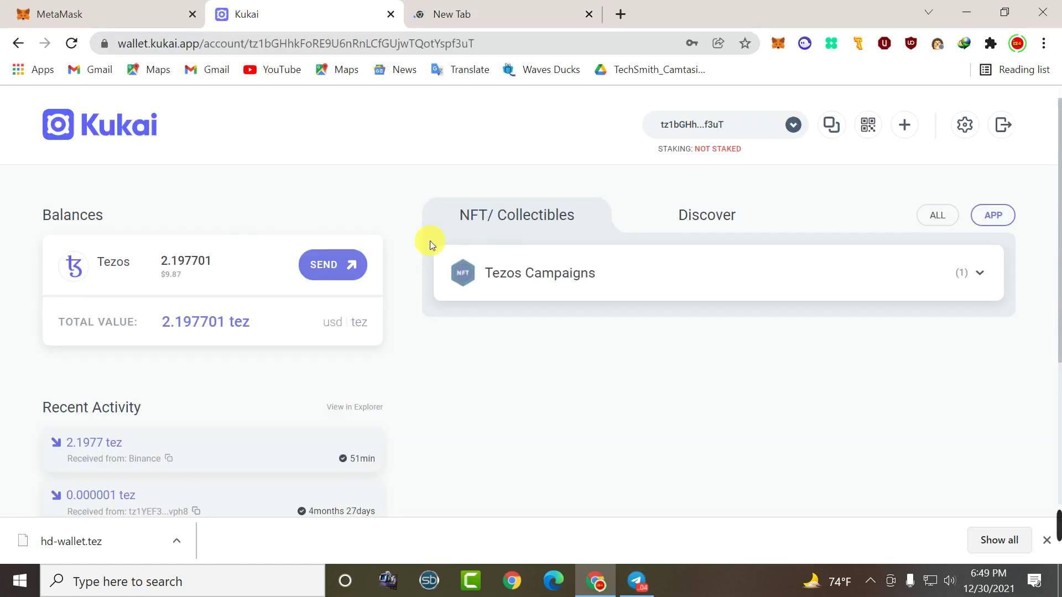
{"action": "left_click", "coordinate": [542, 158]}
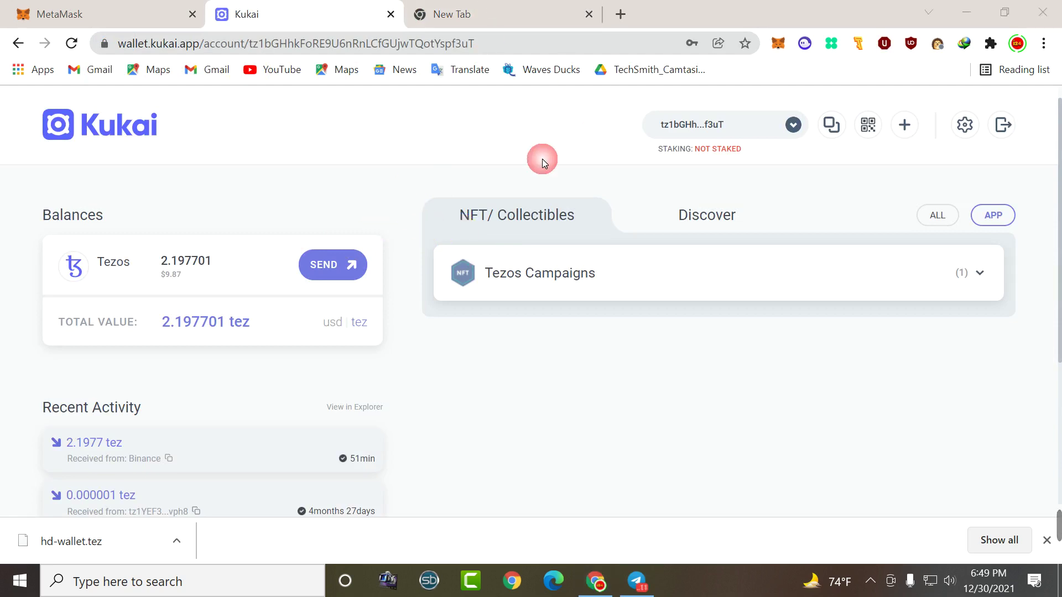
{"action": "left_click", "coordinate": [456, 22]}
{"action": "key", "text": "Return"}
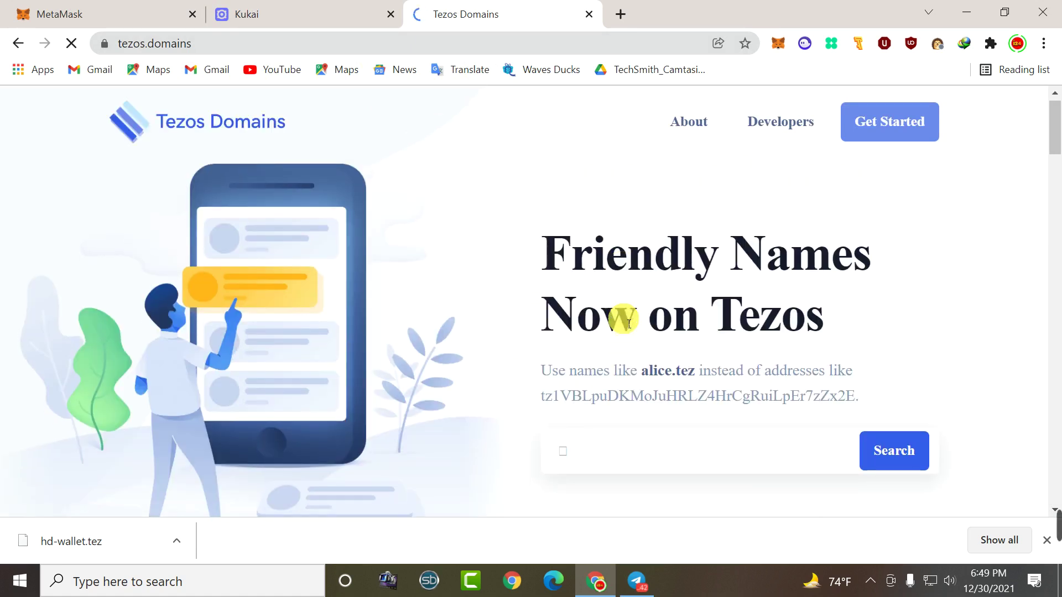
Search Tezos Domains for the chosen personal .tez domain name
{"action": "scroll", "coordinate": [649, 357], "scroll_direction": "down", "scroll_amount": 2}
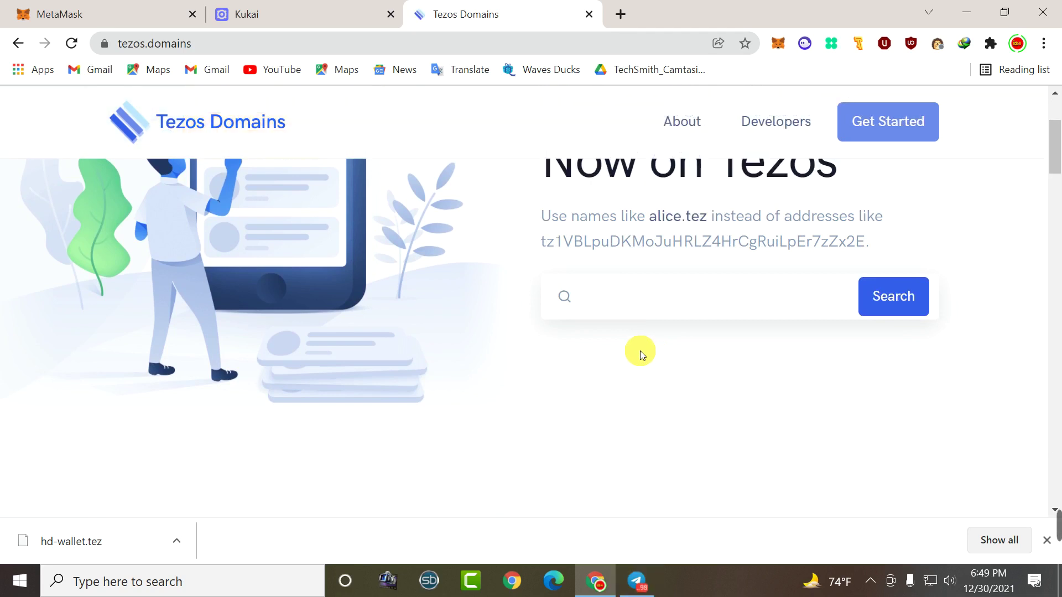
{"action": "left_click", "coordinate": [628, 321]}
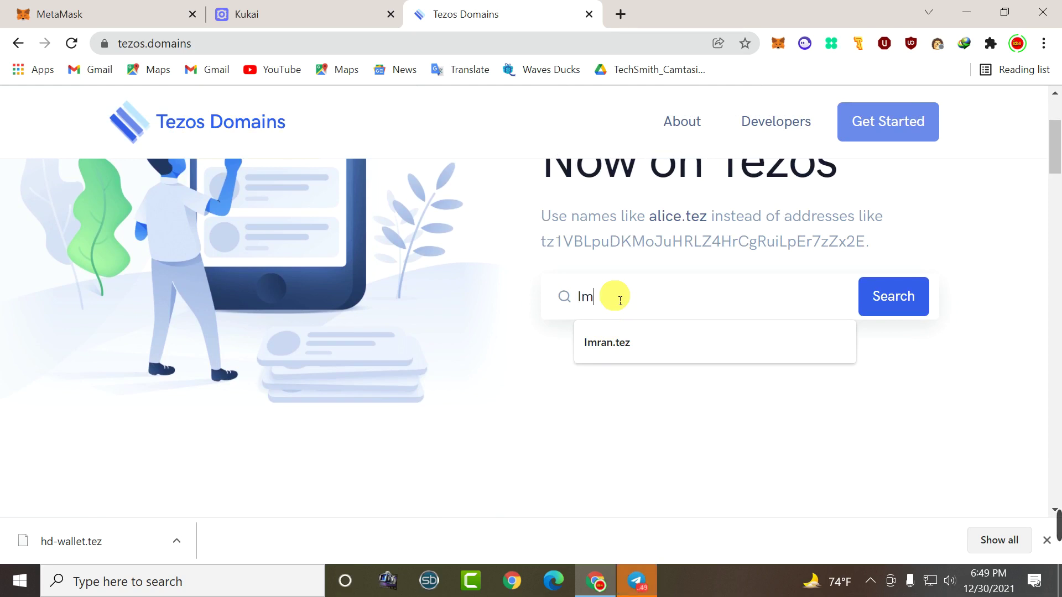
{"action": "type", "text": "of"}
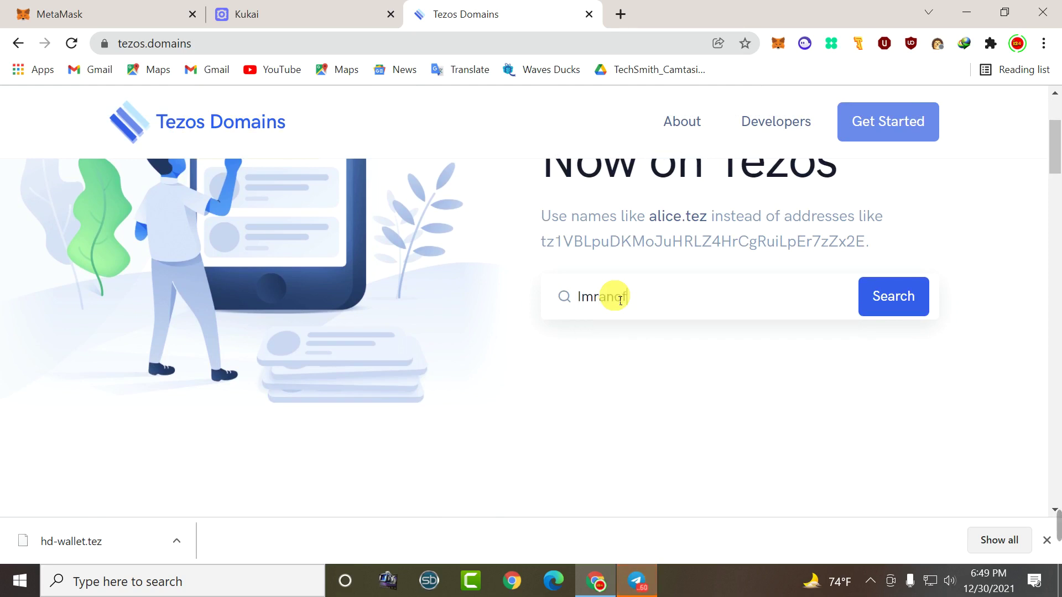
{"action": "type", "text": "ficial"}
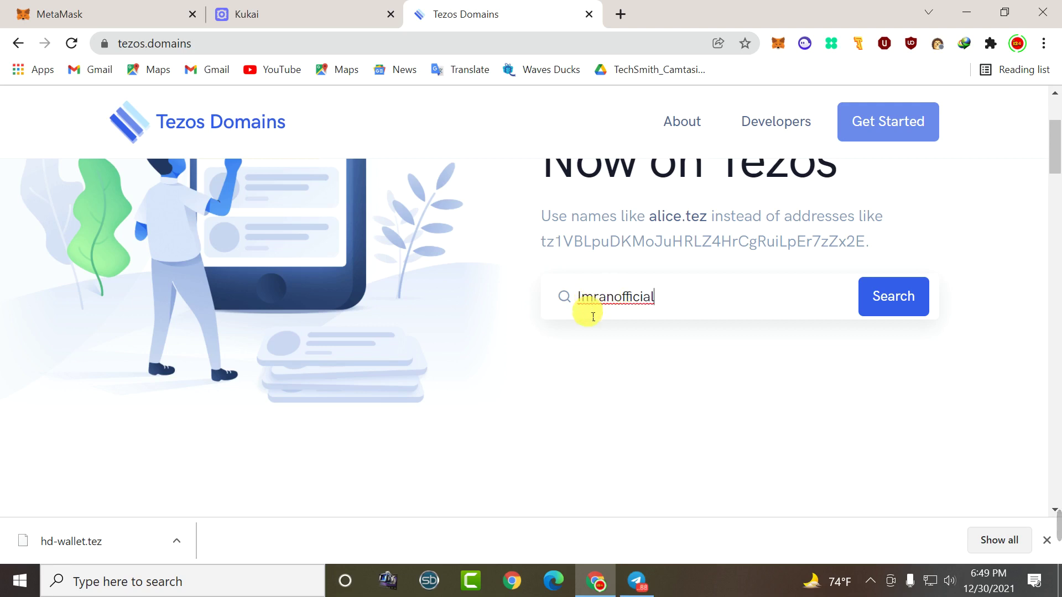
{"action": "left_click", "coordinate": [910, 296]}
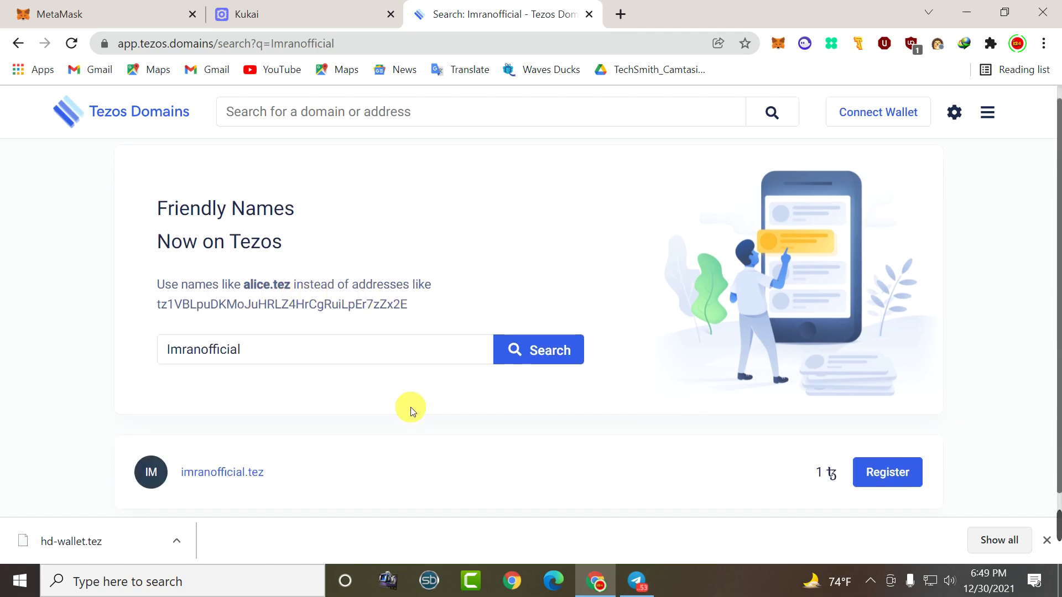
Start registering the searched .tez domain and connect Kukai as the wallet for Tezos Domains
{"action": "scroll", "coordinate": [410, 410], "scroll_direction": "down", "scroll_amount": 1}
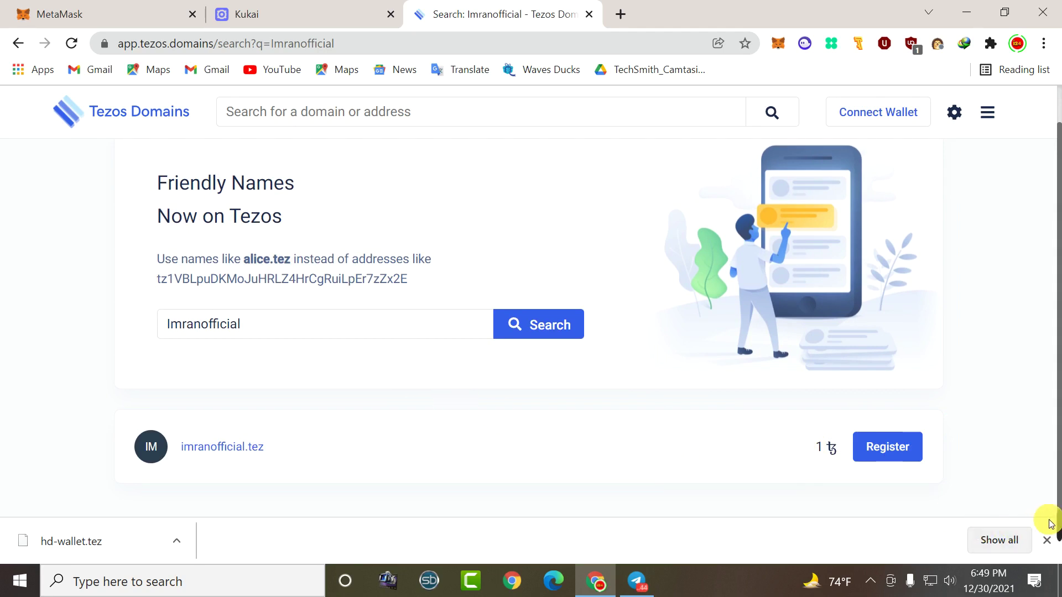
{"action": "mouse_move", "coordinate": [1051, 524]}
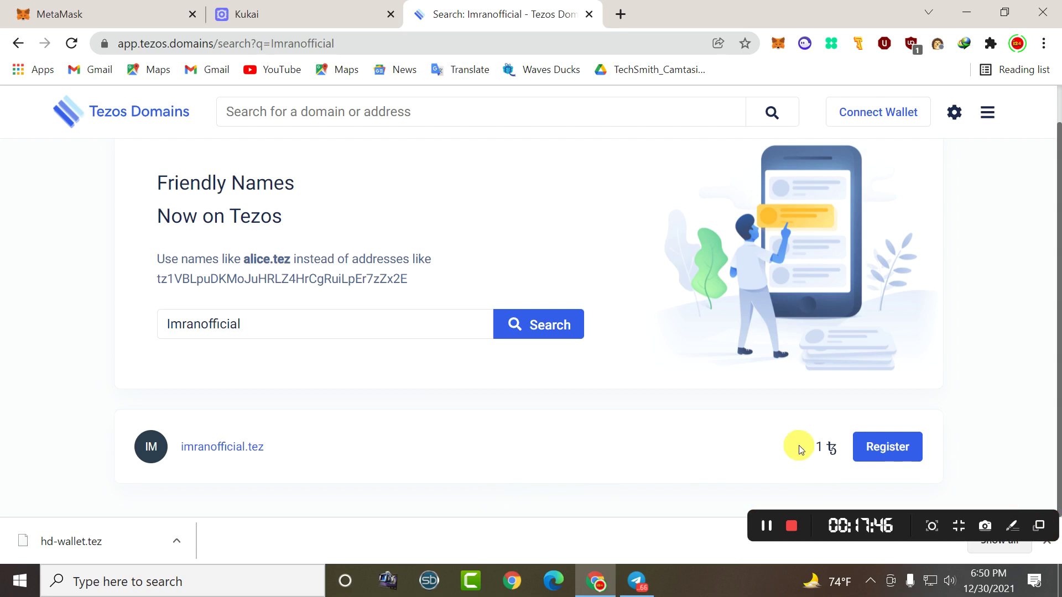
{"action": "left_click", "coordinate": [870, 459]}
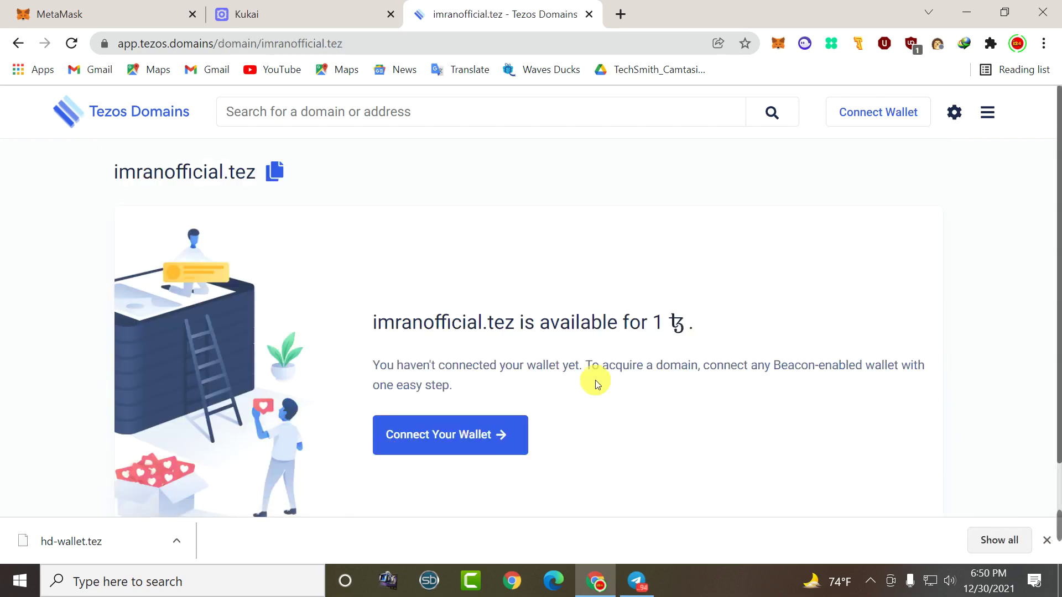
{"action": "left_click", "coordinate": [463, 451]}
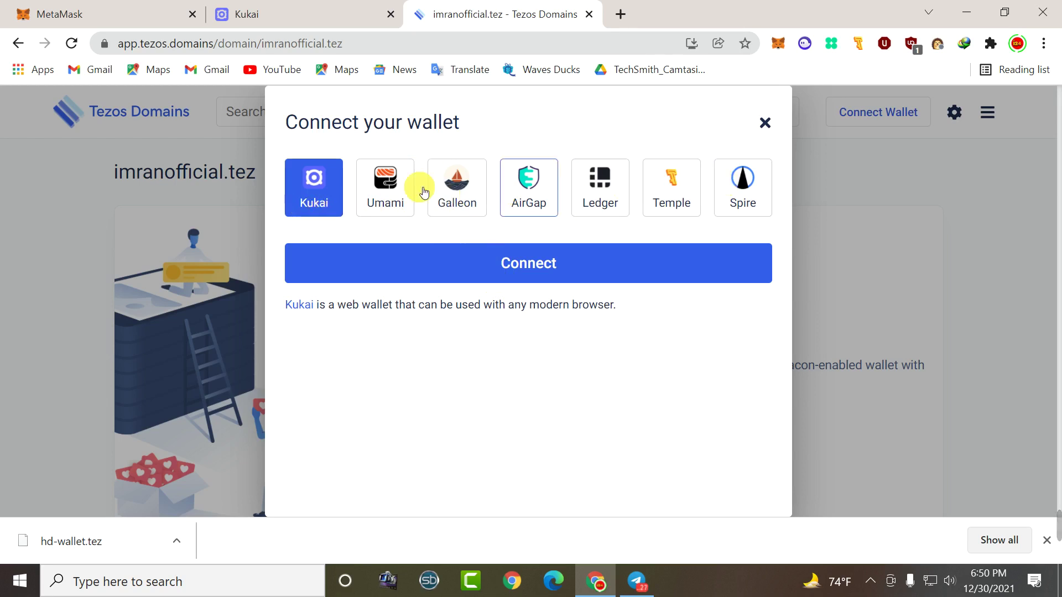
{"action": "left_click", "coordinate": [560, 283]}
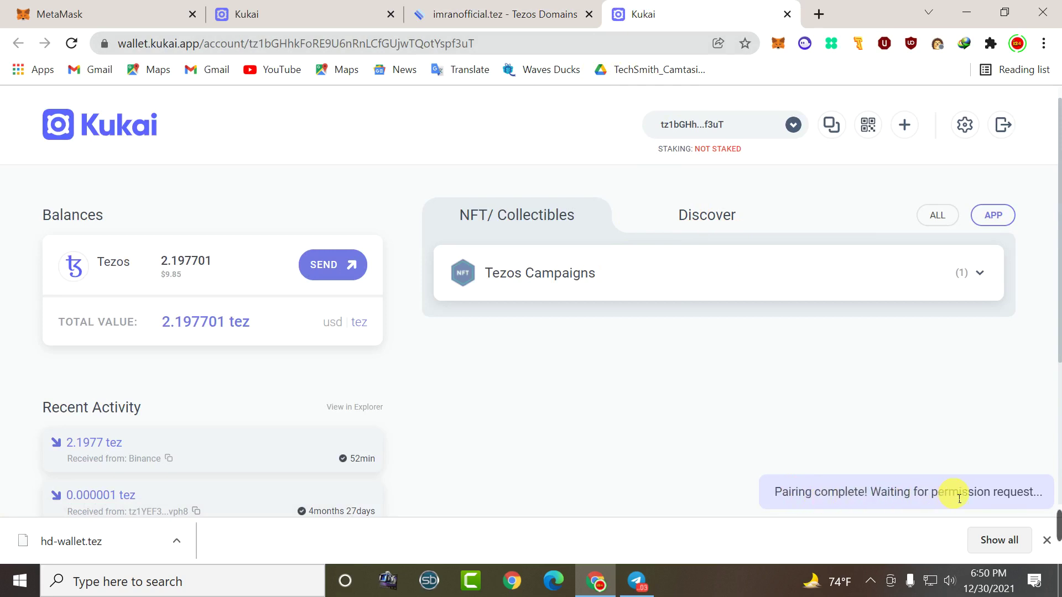
Approve the Tezos Domains permission request for the account in the Kukai wallet
{"action": "left_click", "coordinate": [1050, 545]}
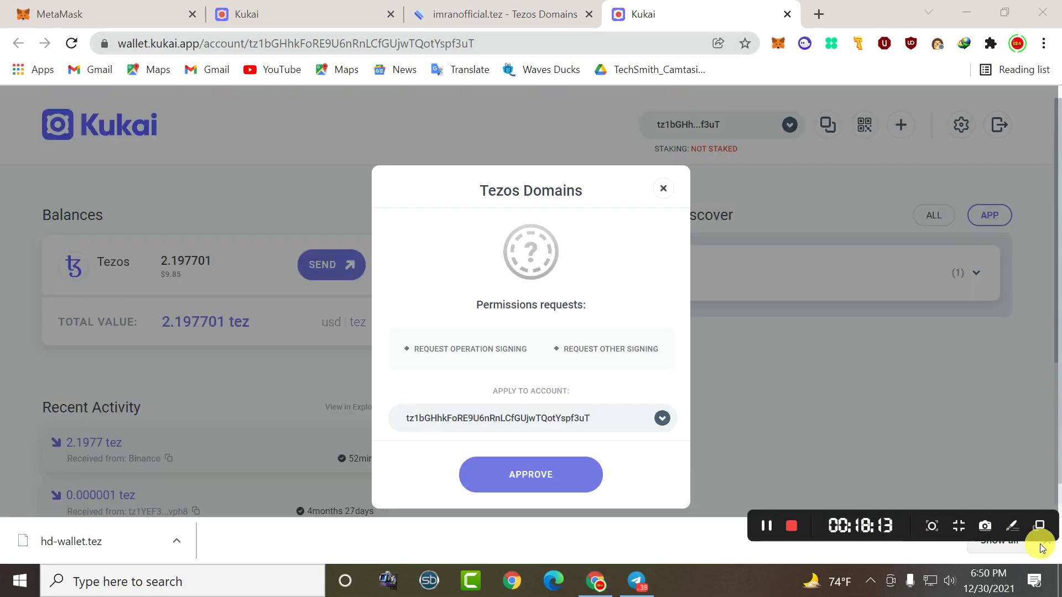
{"action": "left_click", "coordinate": [558, 480]}
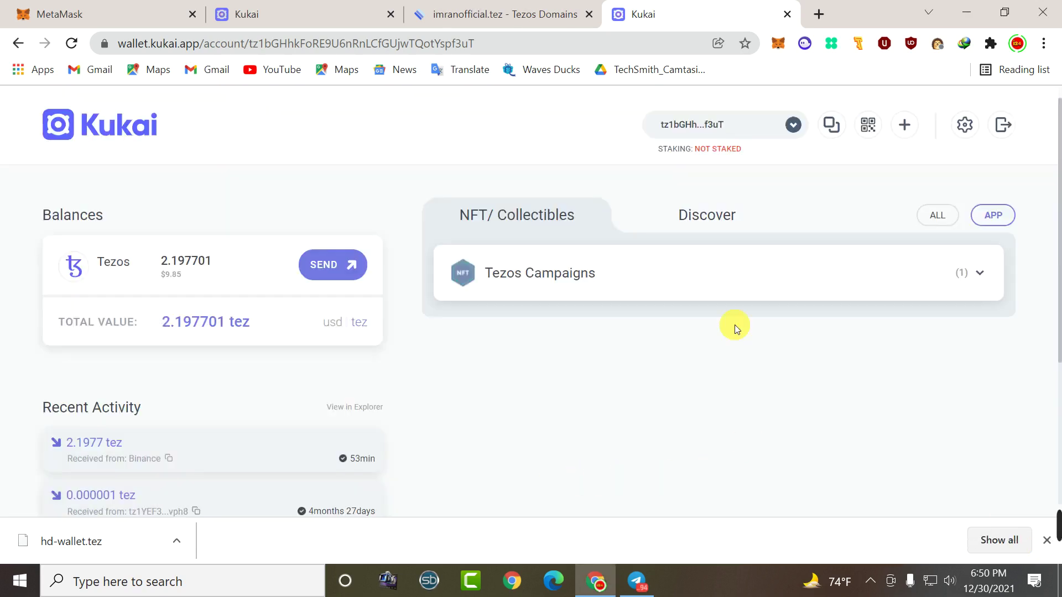
{"action": "left_click", "coordinate": [1048, 543]}
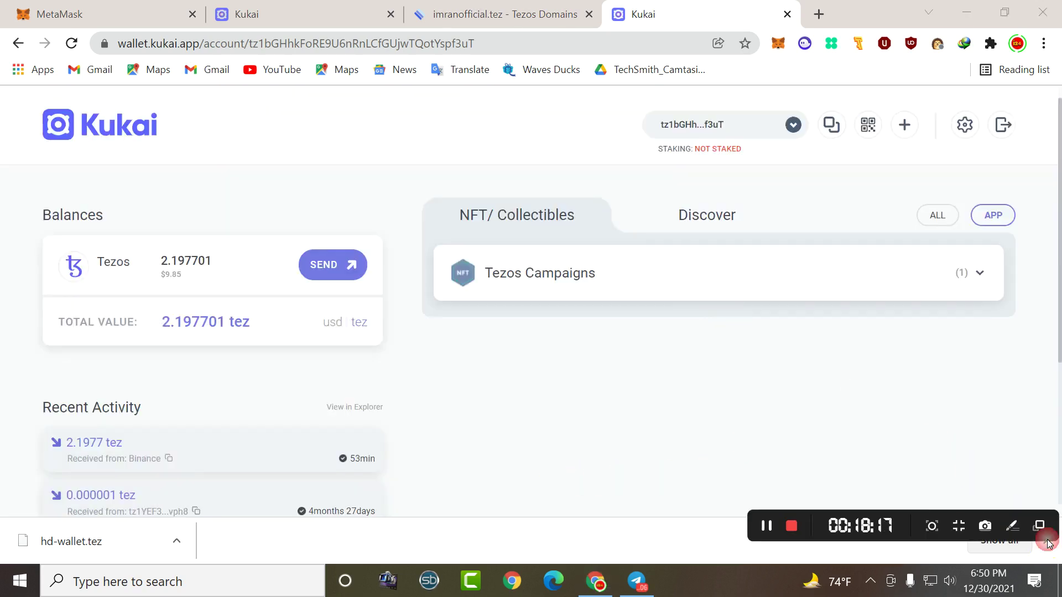
Return to the Tezos Domains registration page, submit the request to buy the domain, and review its price and registration stages
{"action": "left_click", "coordinate": [468, 14]}
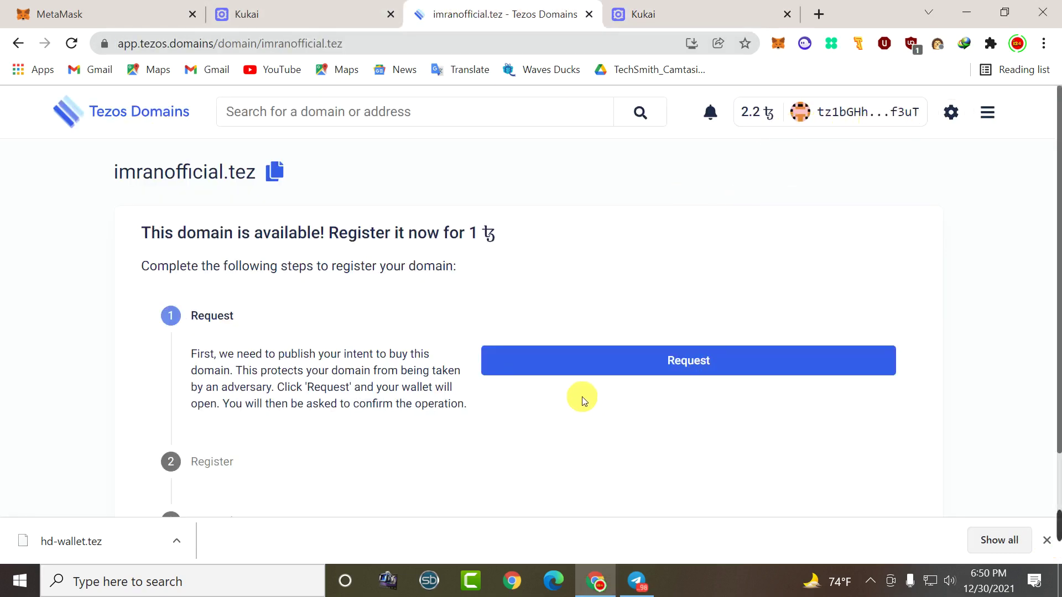
{"action": "scroll", "coordinate": [579, 399], "scroll_direction": "down", "scroll_amount": 1}
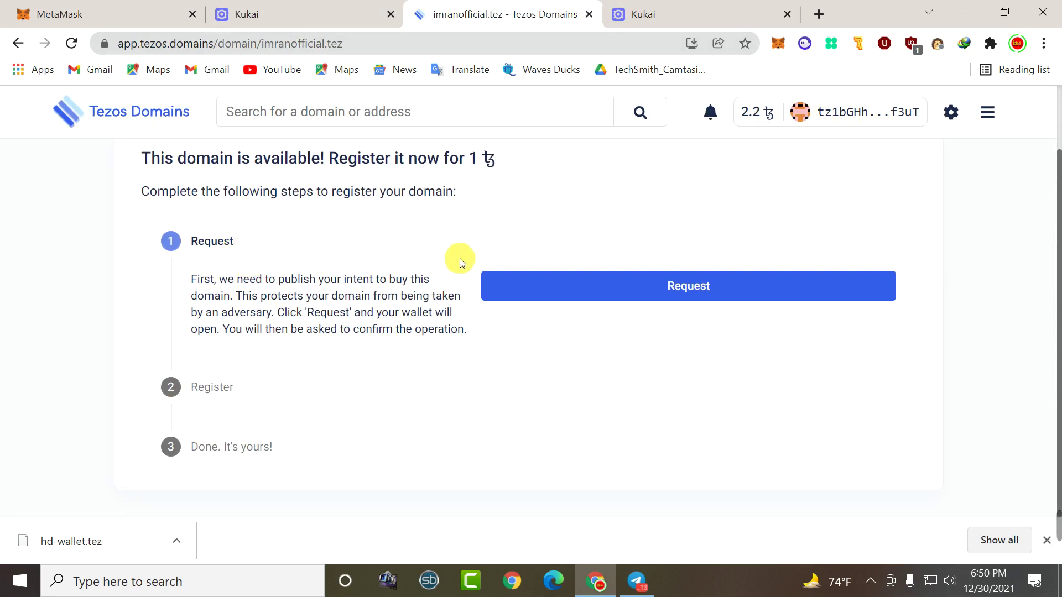
{"action": "left_click", "coordinate": [563, 291]}
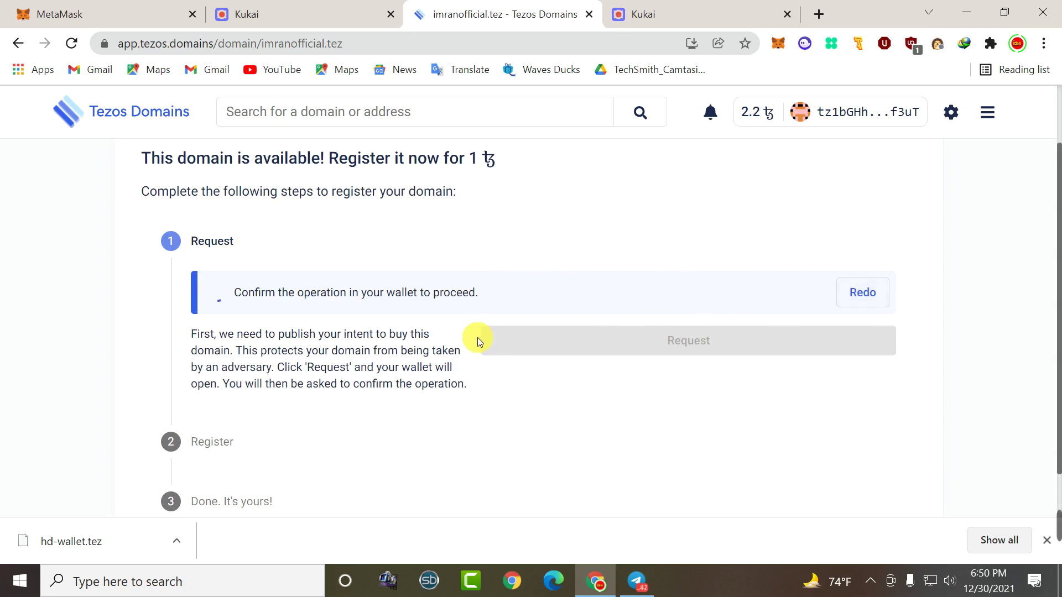
{"action": "scroll", "coordinate": [477, 337], "scroll_direction": "up", "scroll_amount": 2}
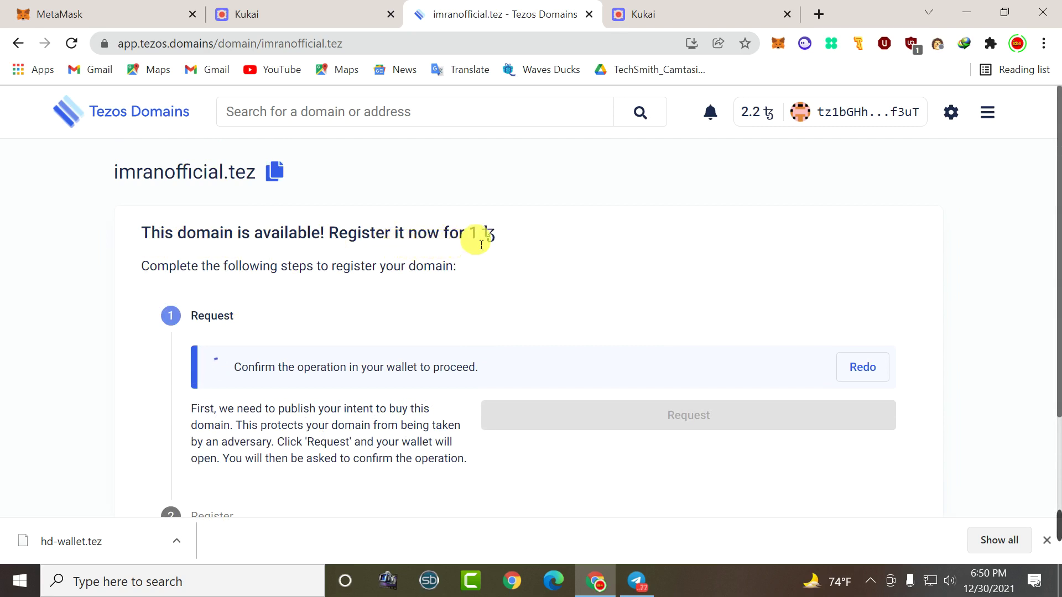
{"action": "left_click_drag", "start_coordinate": [481, 243], "coordinate": [465, 235]}
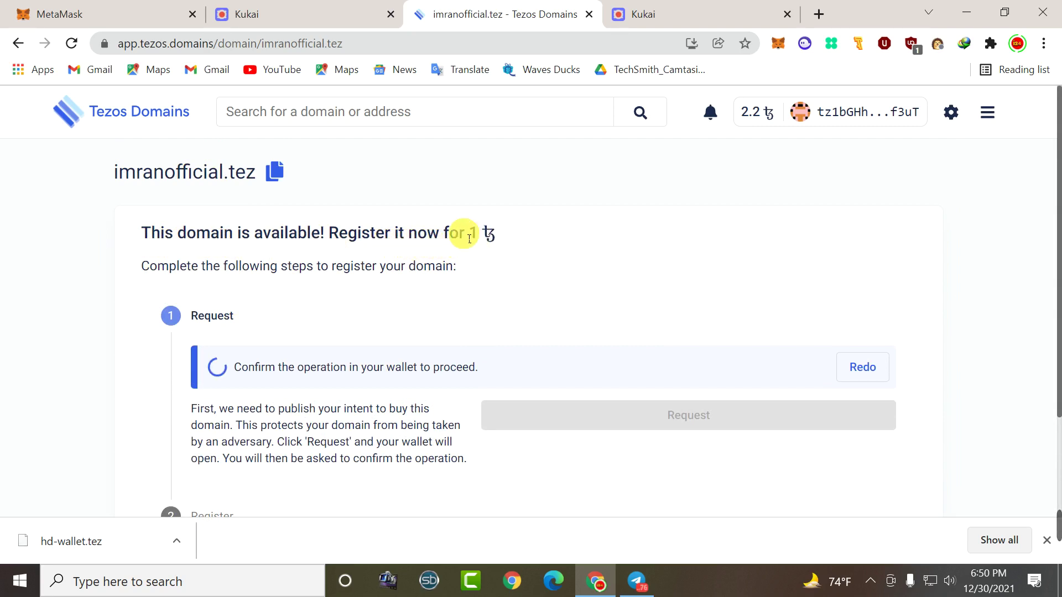
{"action": "left_click", "coordinate": [391, 253]}
{"action": "scroll", "coordinate": [397, 424], "scroll_direction": "down", "scroll_amount": 2}
{"action": "scroll", "coordinate": [399, 427], "scroll_direction": "up", "scroll_amount": 1}
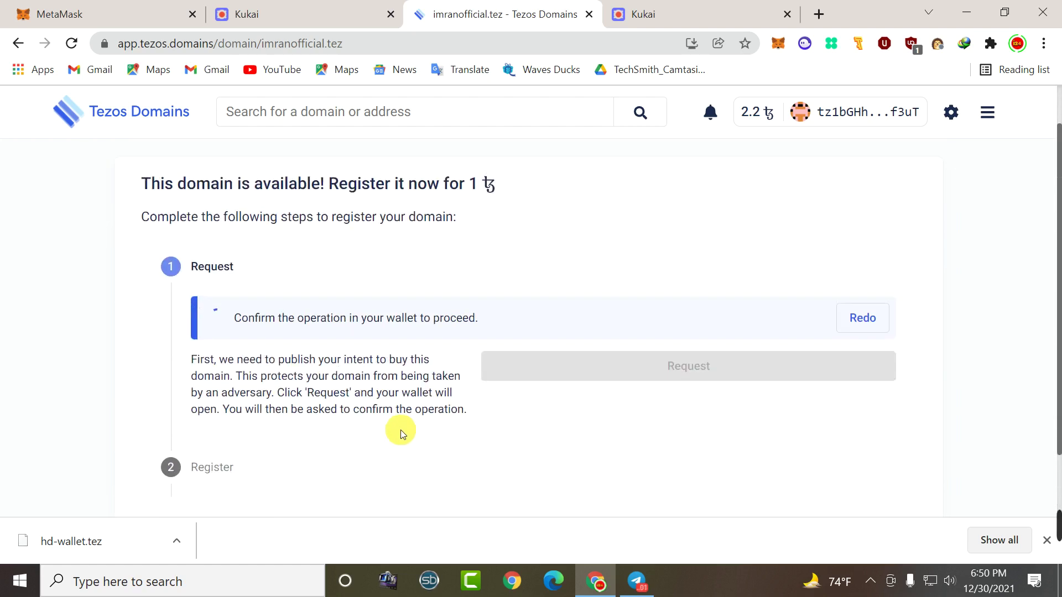
{"action": "scroll", "coordinate": [415, 415], "scroll_direction": "down", "scroll_amount": 1}
{"action": "scroll", "coordinate": [429, 324], "scroll_direction": "up", "scroll_amount": 2}
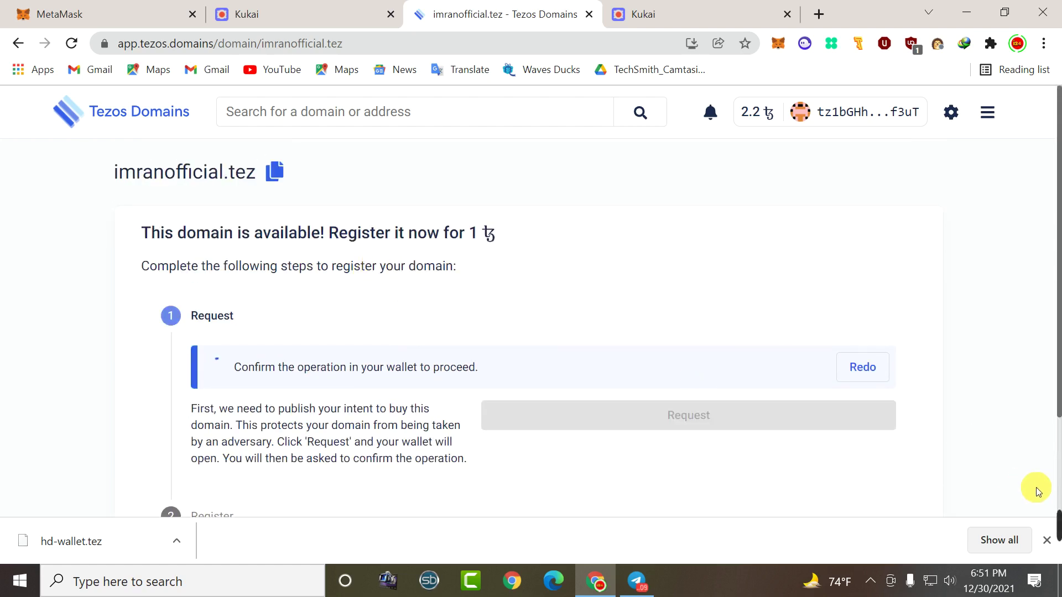
{"action": "mouse_move", "coordinate": [990, 529]}
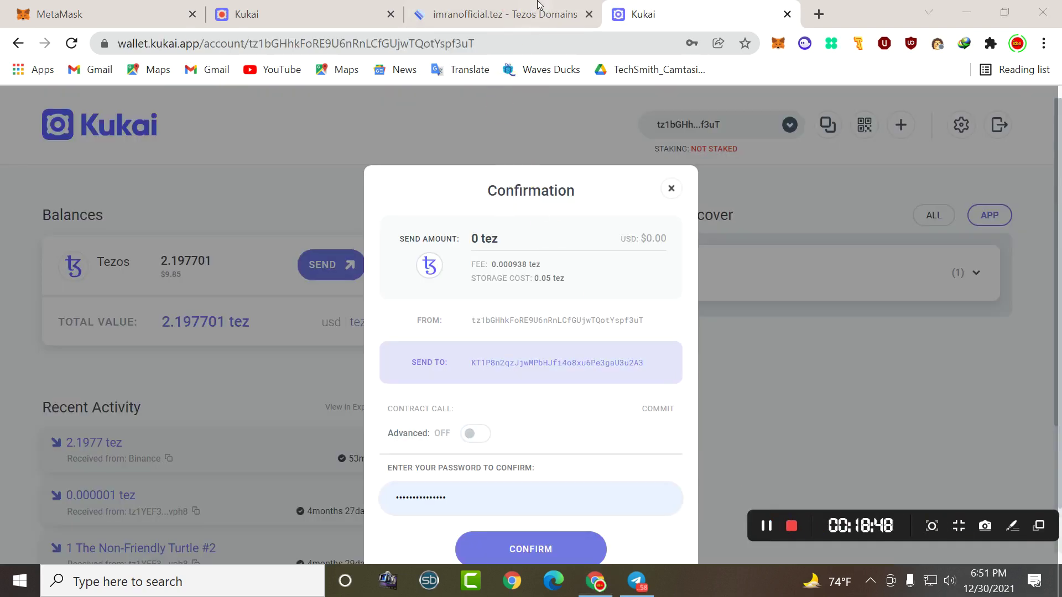
Review the send amount of the commit operation in Kukai and confirm the operation with the prefilled password
{"action": "left_click", "coordinate": [530, 23]}
{"action": "left_click", "coordinate": [648, 19]}
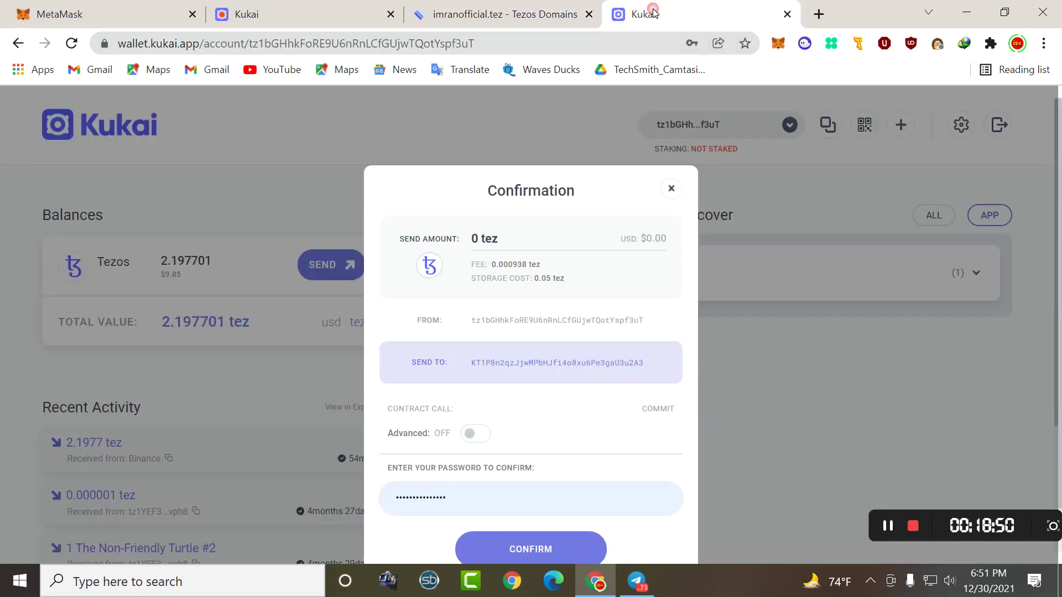
{"action": "left_click", "coordinate": [544, 244]}
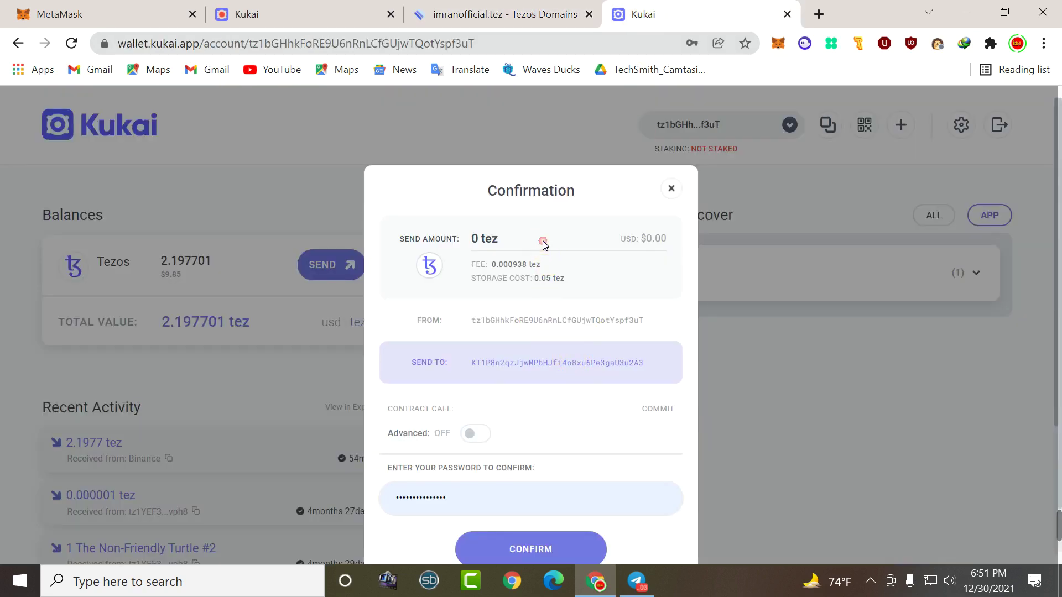
{"action": "left_click", "coordinate": [500, 243]}
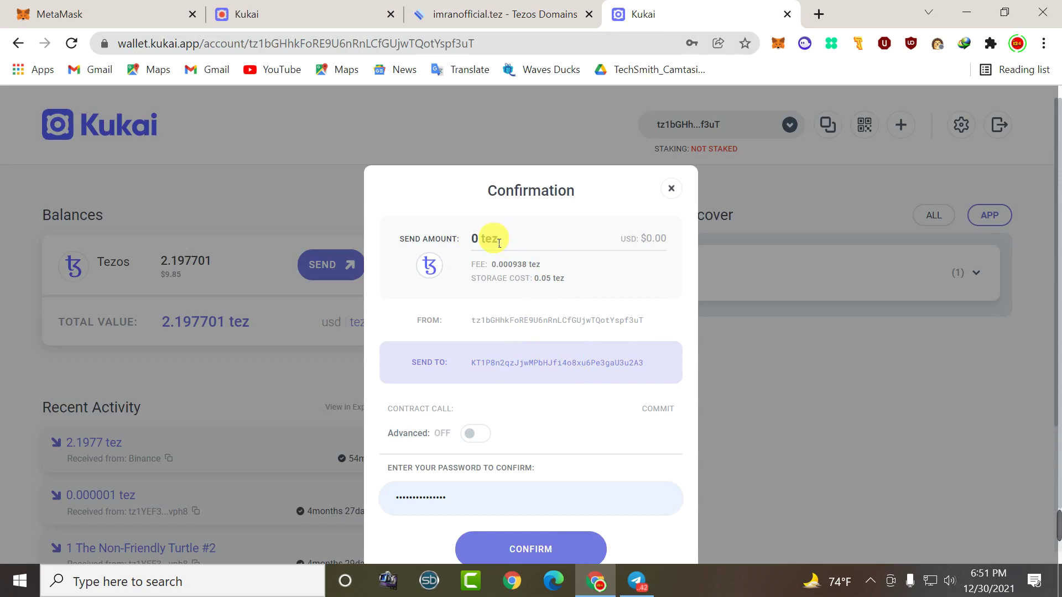
{"action": "scroll", "coordinate": [559, 443], "scroll_direction": "down", "scroll_amount": 1}
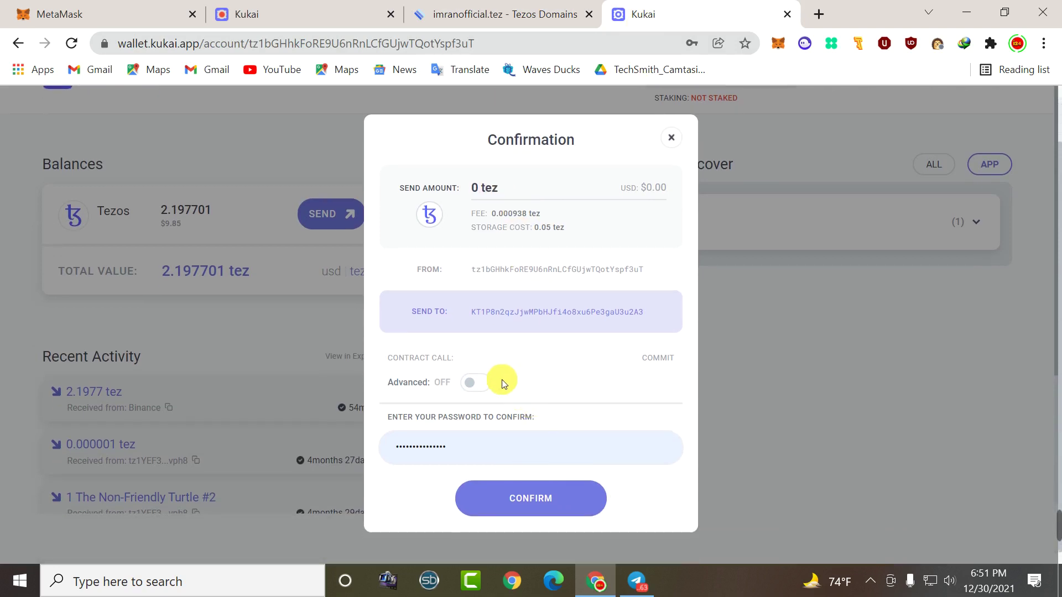
{"action": "left_click", "coordinate": [553, 499]}
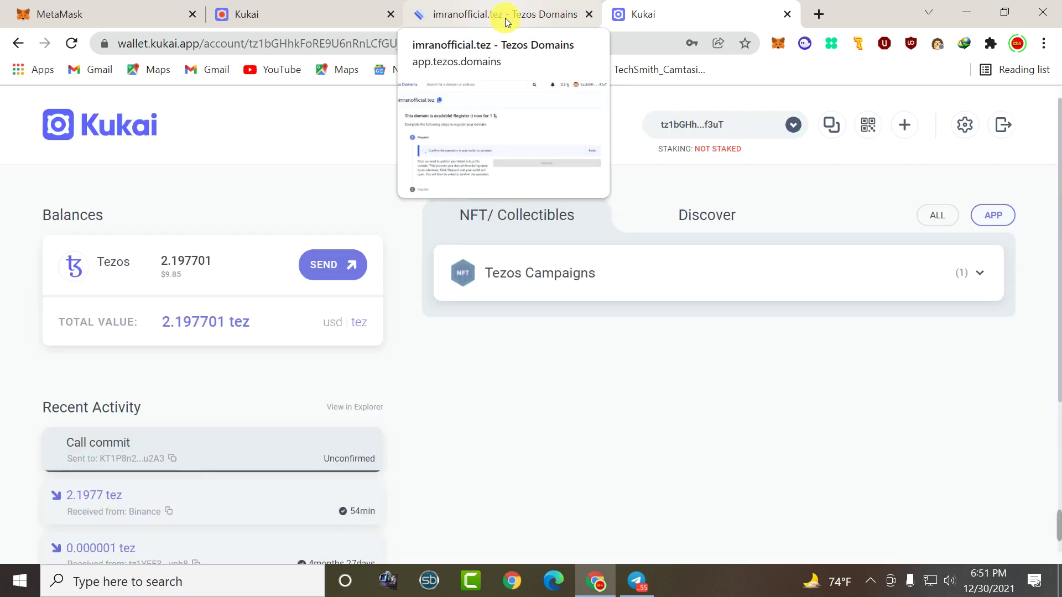
Follow the domain request on Tezos Domains through to the Register stage, checking the Tezos balance in Kukai while waiting
{"action": "left_click", "coordinate": [506, 17]}
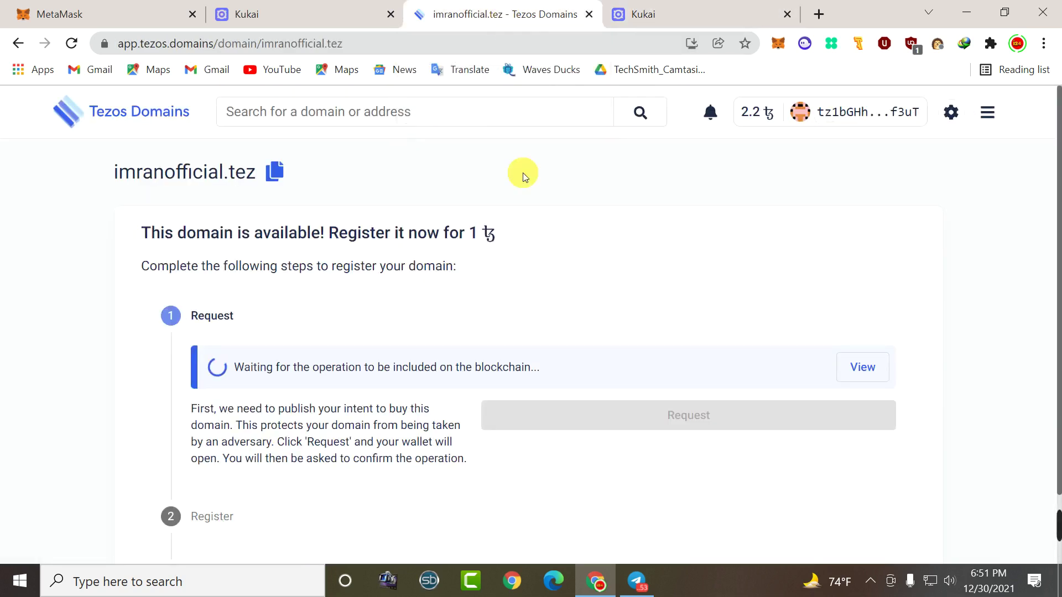
{"action": "mouse_move", "coordinate": [1045, 524]}
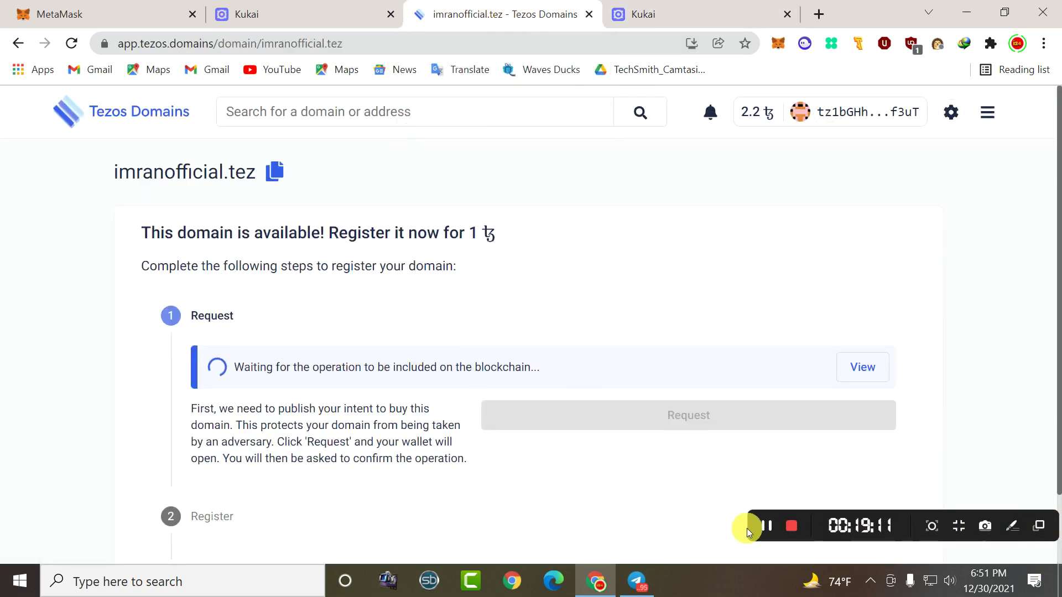
{"action": "left_click", "coordinate": [767, 529]}
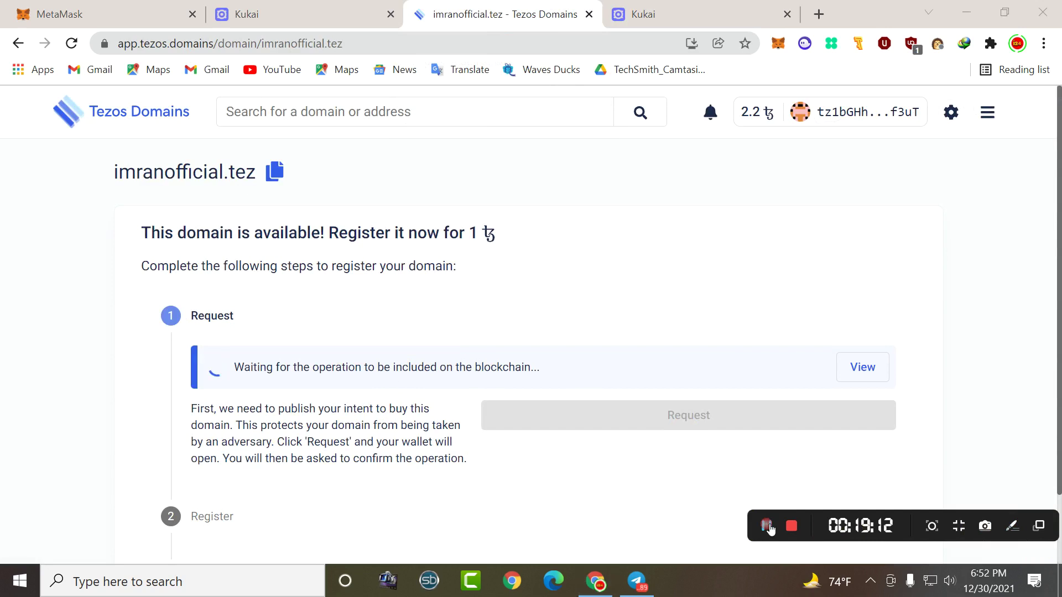
{"action": "left_click", "coordinate": [709, 12]}
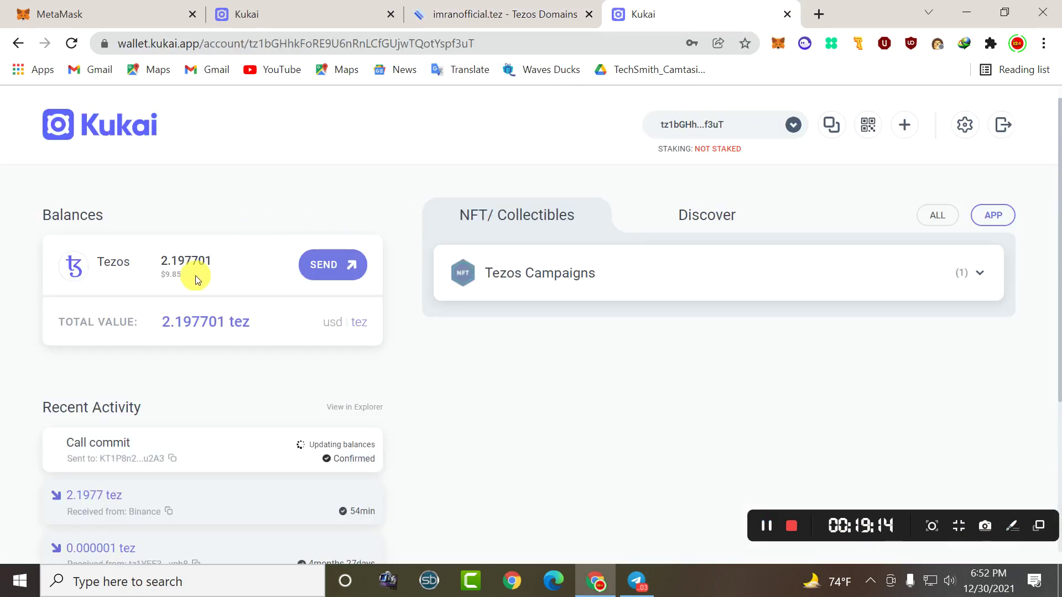
{"action": "left_click_drag", "start_coordinate": [195, 275], "coordinate": [160, 283]}
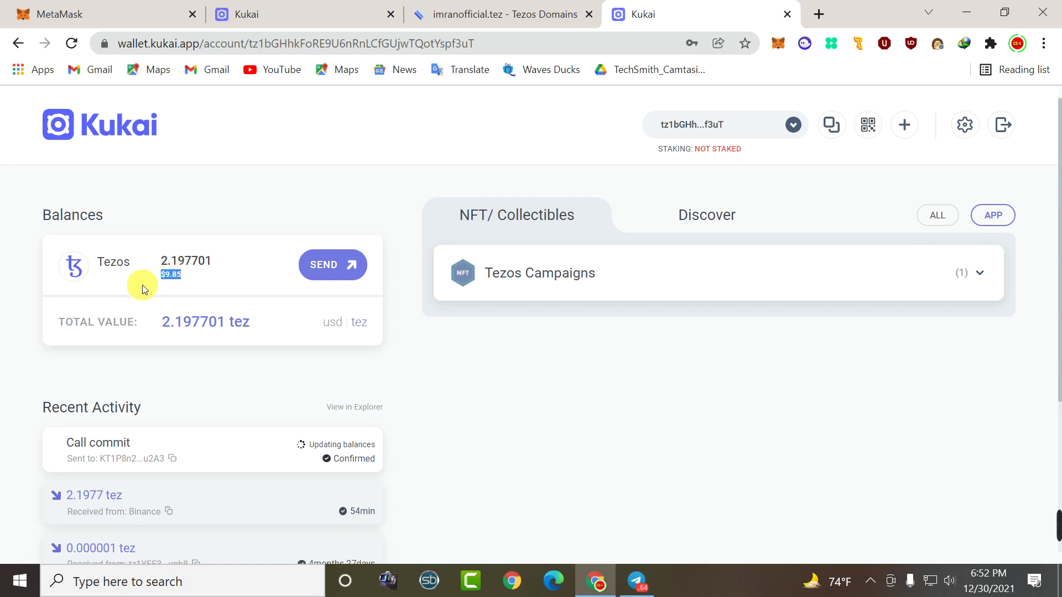
{"action": "left_click", "coordinate": [525, 18]}
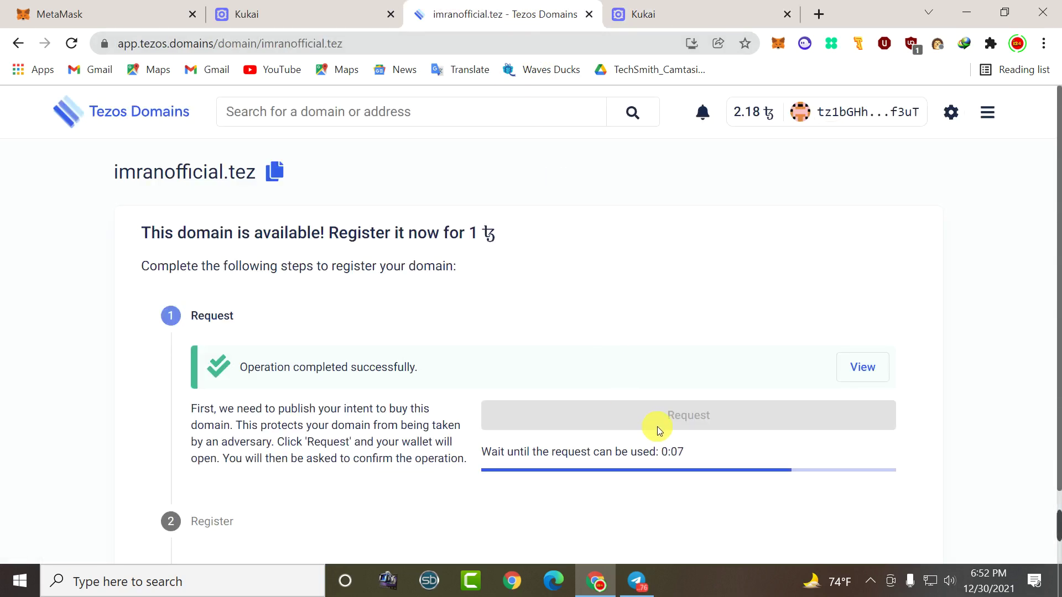
{"action": "scroll", "coordinate": [656, 423], "scroll_direction": "down", "scroll_amount": 1}
{"action": "scroll", "coordinate": [656, 420], "scroll_direction": "down", "scroll_amount": 1}
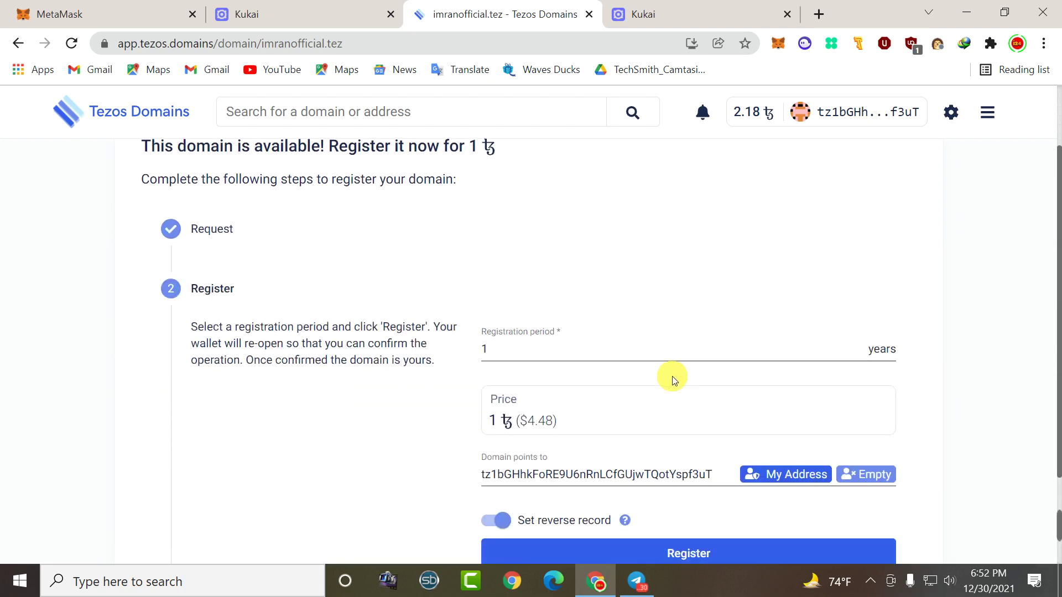
{"action": "scroll", "coordinate": [672, 376], "scroll_direction": "down", "scroll_amount": 1}
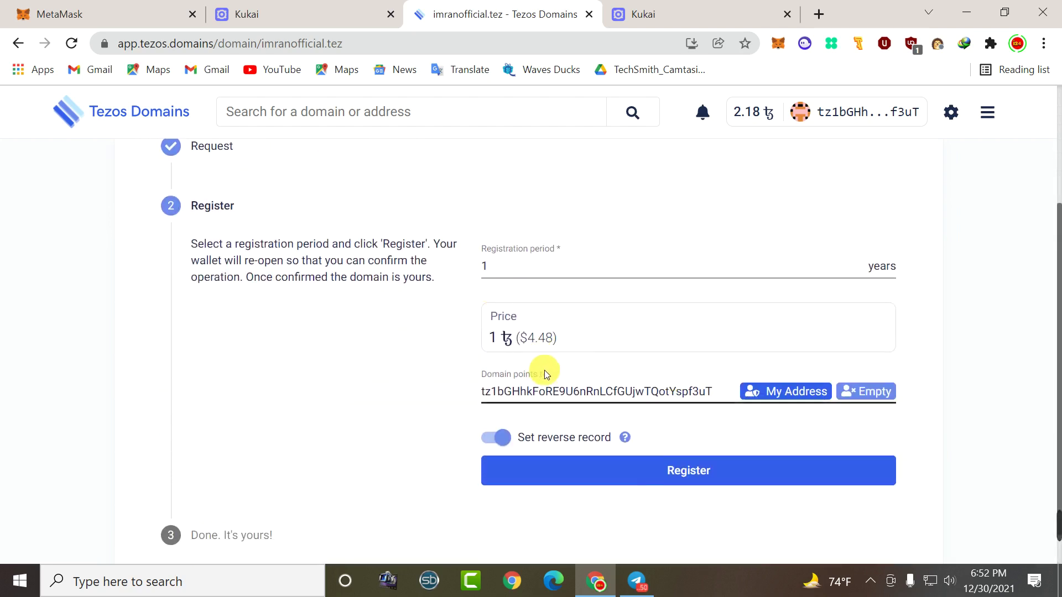
Try a registration period of 2 years and compare its price with the Tezos balance in the Kukai wallet
{"action": "left_click_drag", "start_coordinate": [517, 276], "coordinate": [418, 271]}
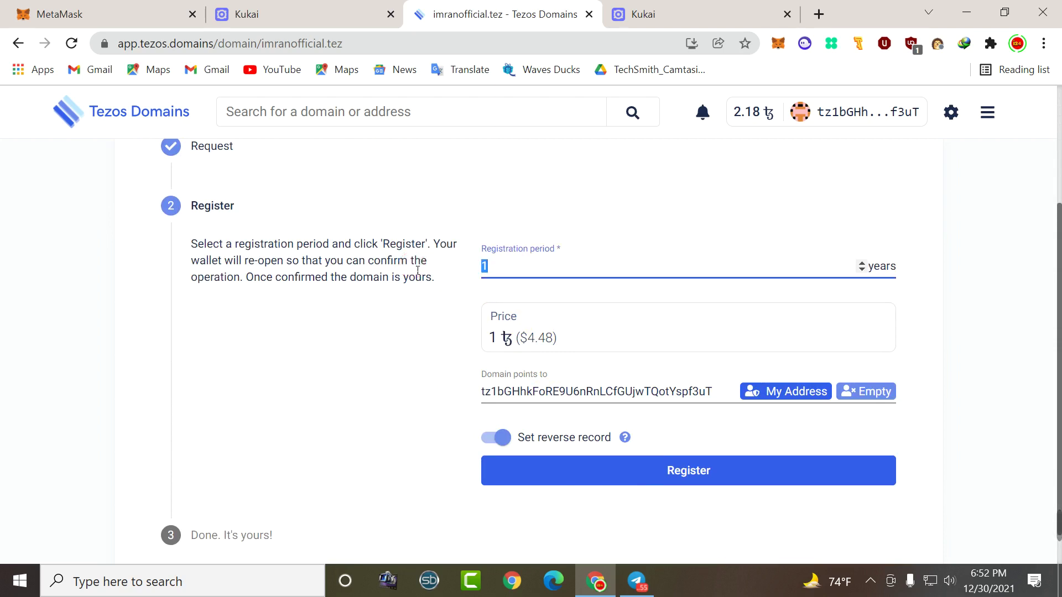
{"action": "key", "text": "BackSpace"}
{"action": "type", "text": "2"}
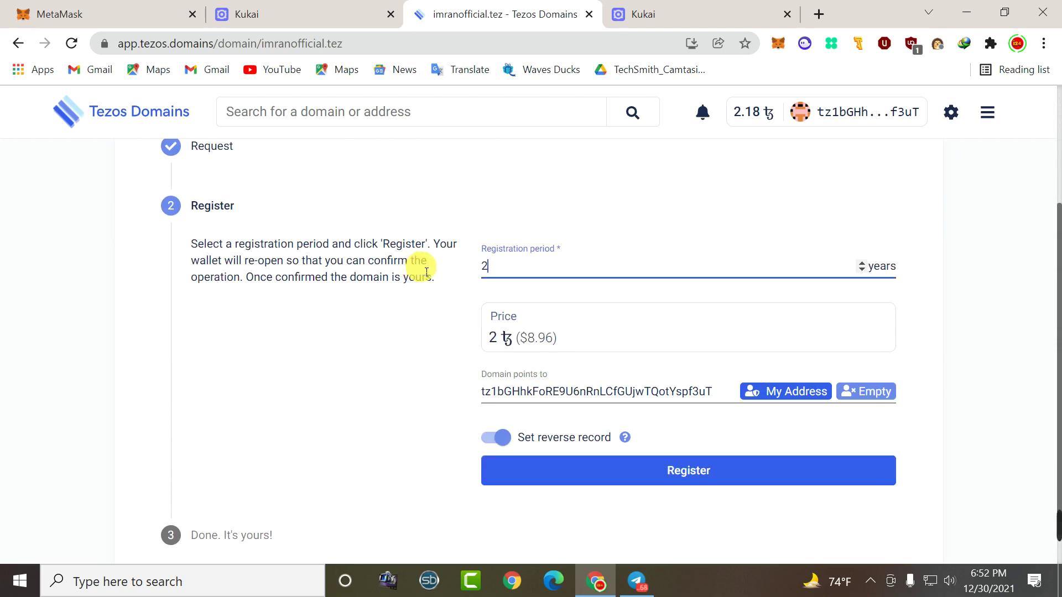
{"action": "left_click_drag", "start_coordinate": [567, 340], "coordinate": [466, 340]}
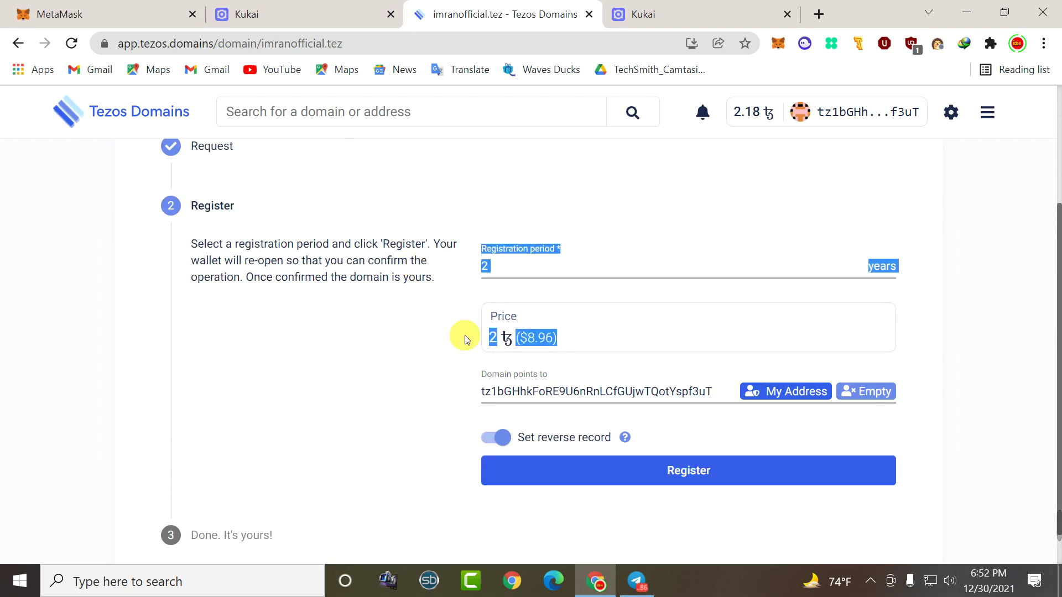
{"action": "left_click", "coordinate": [479, 175]}
{"action": "left_click", "coordinate": [299, 12]}
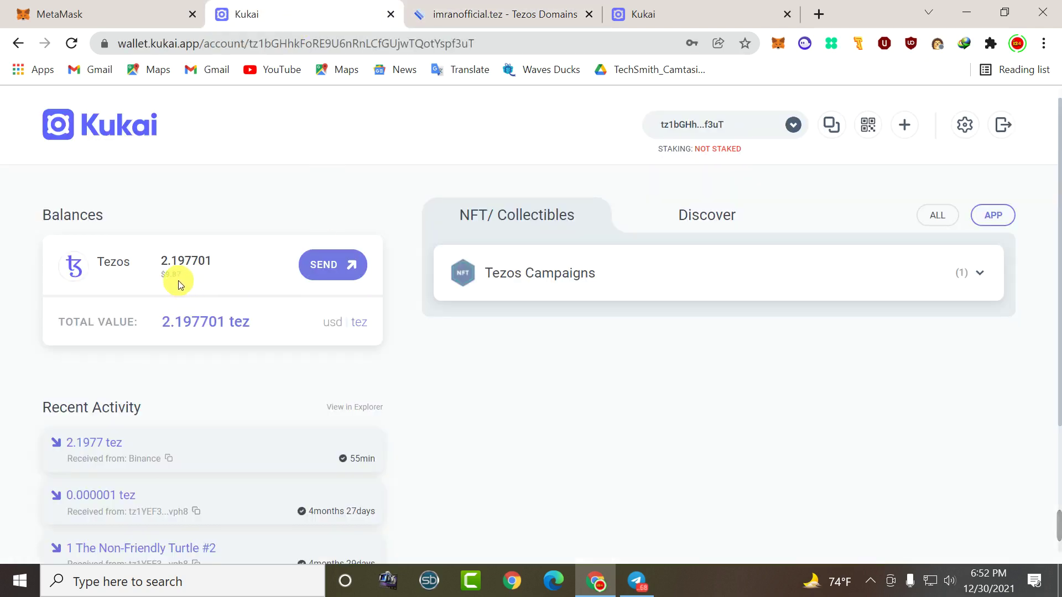
{"action": "left_click", "coordinate": [469, 17]}
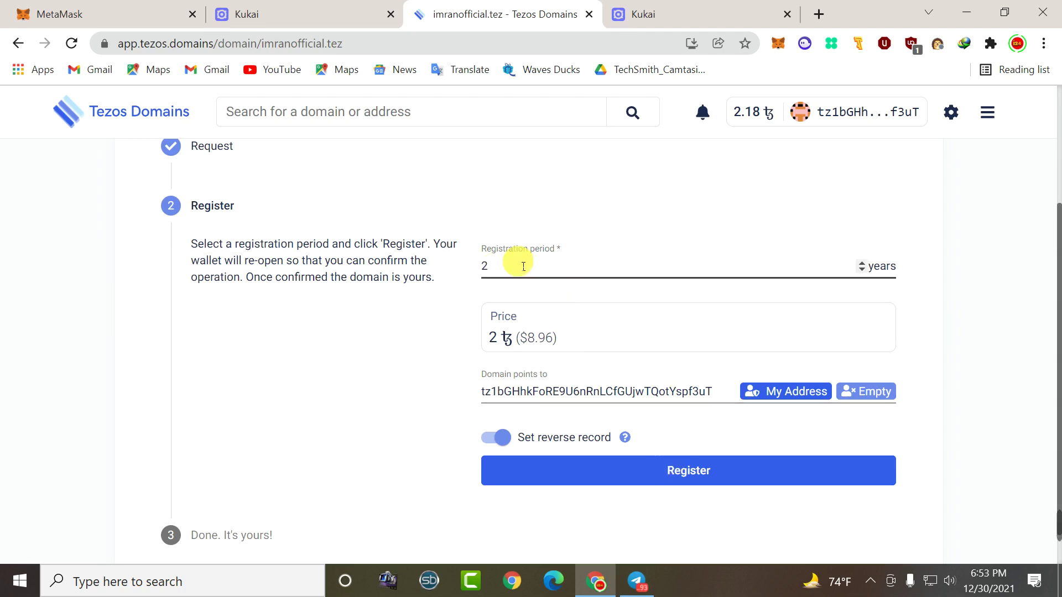
Set the domain's registration period to 1 year
{"action": "left_click", "coordinate": [500, 266]}
{"action": "key", "text": "BackSpace"}
{"action": "type", "text": "1"}
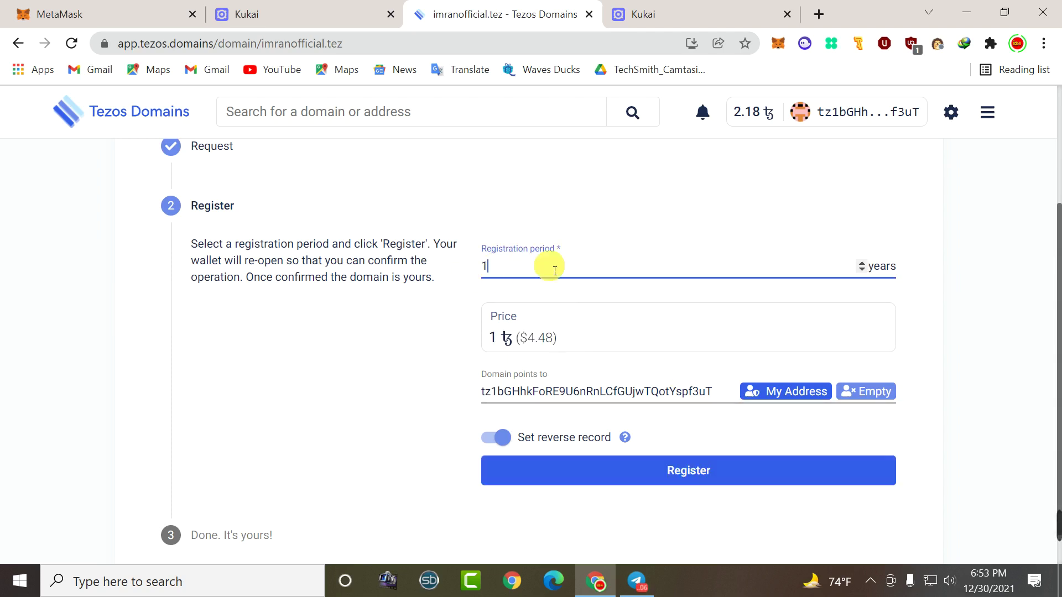
Set the domain's registration period to 2 years and submit the registration
{"action": "key", "text": "BackSpace"}
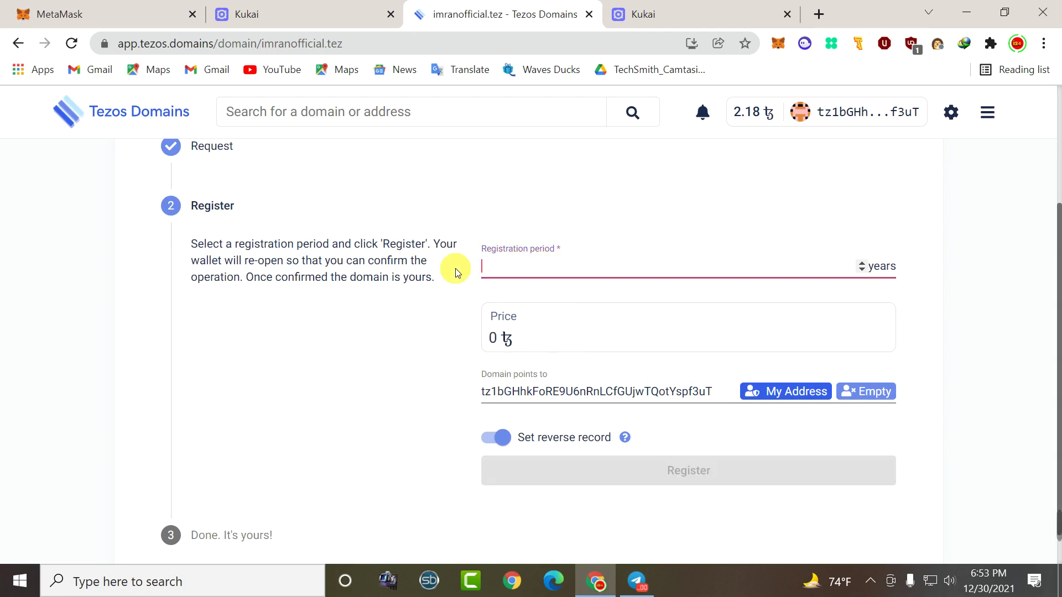
{"action": "type", "text": "2"}
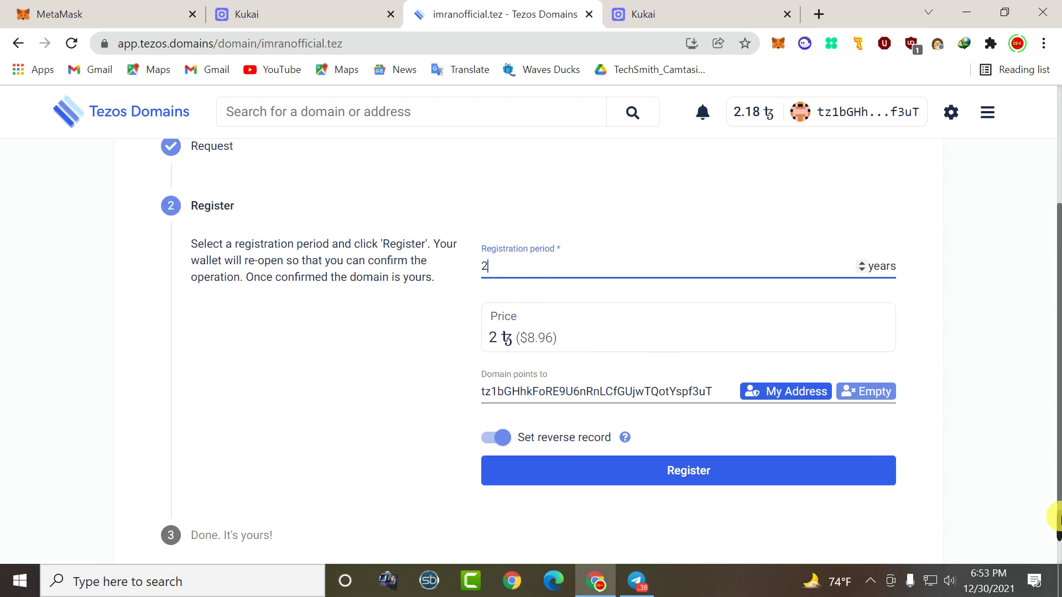
{"action": "left_click", "coordinate": [977, 401]}
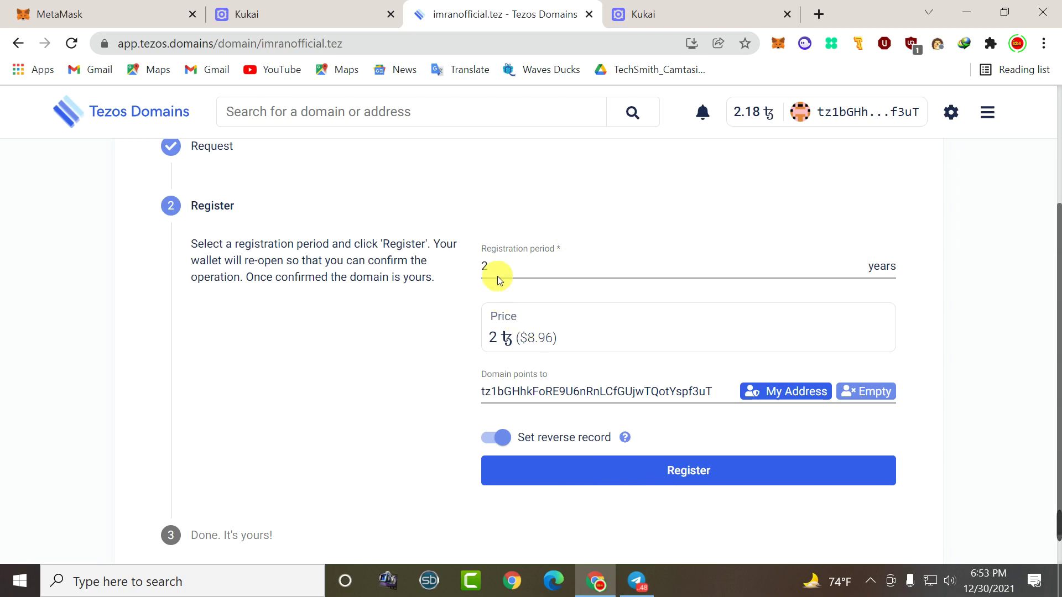
{"action": "left_click", "coordinate": [724, 479]}
{"action": "scroll", "coordinate": [570, 437], "scroll_direction": "down", "scroll_amount": 1}
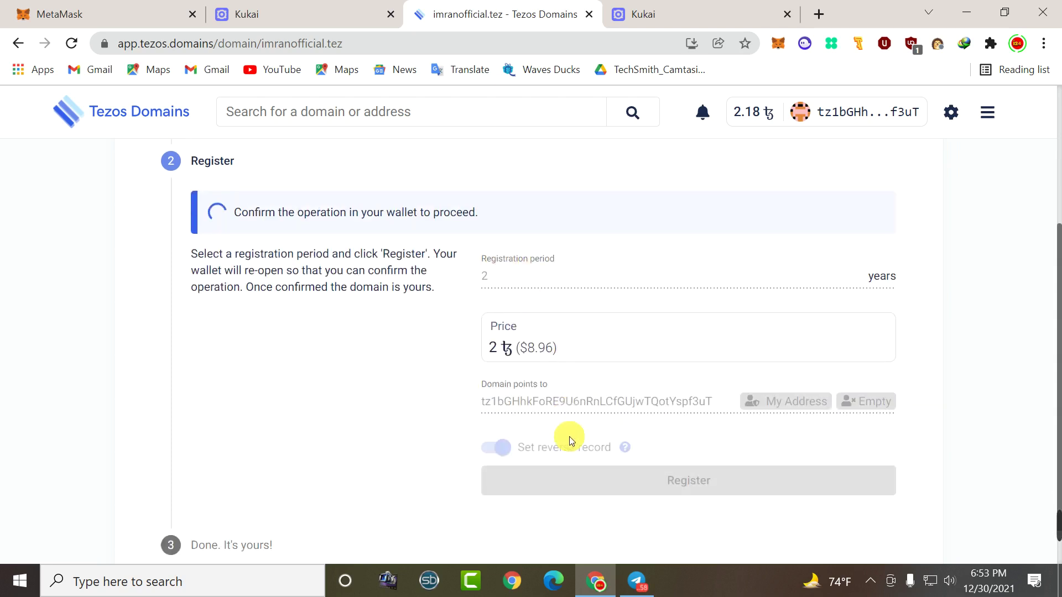
Switch to the Kukai wallet, enter the wallet password and confirm the 2 tez domain purchase operation
{"action": "left_click", "coordinate": [642, 13]}
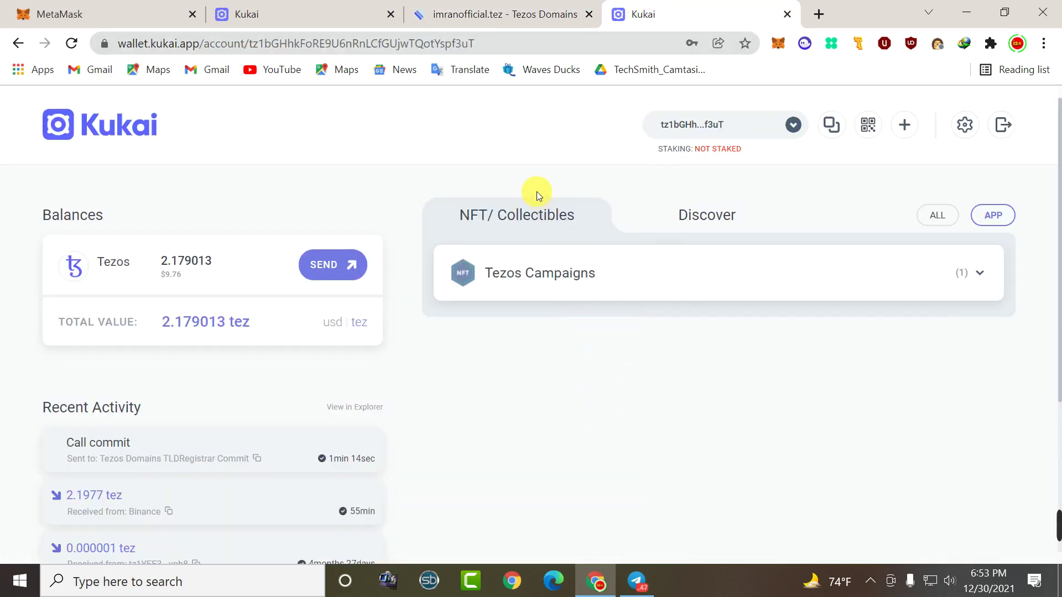
{"action": "left_click", "coordinate": [501, 16]}
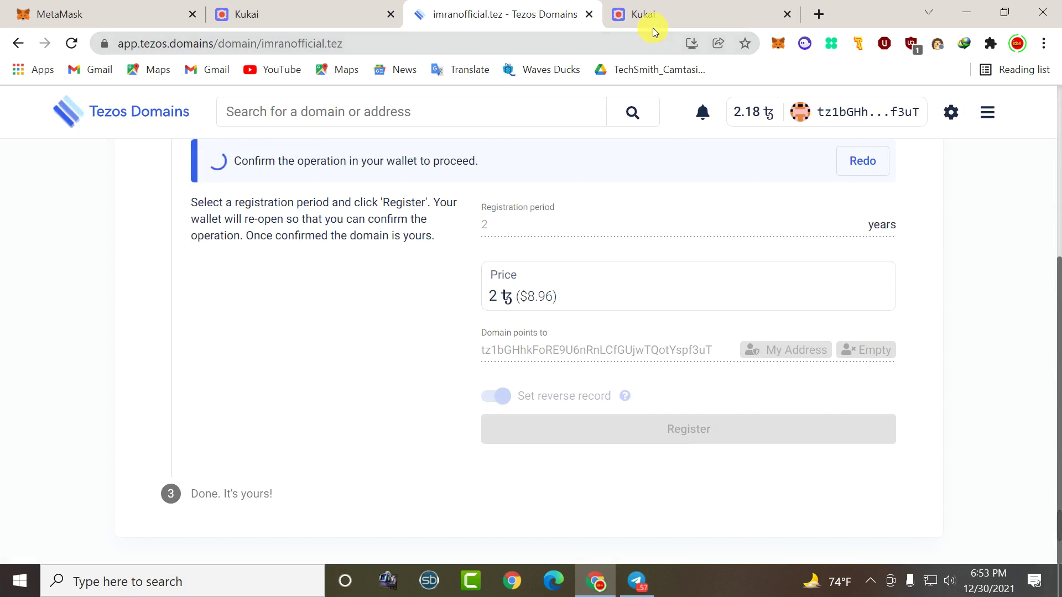
{"action": "left_click", "coordinate": [653, 26]}
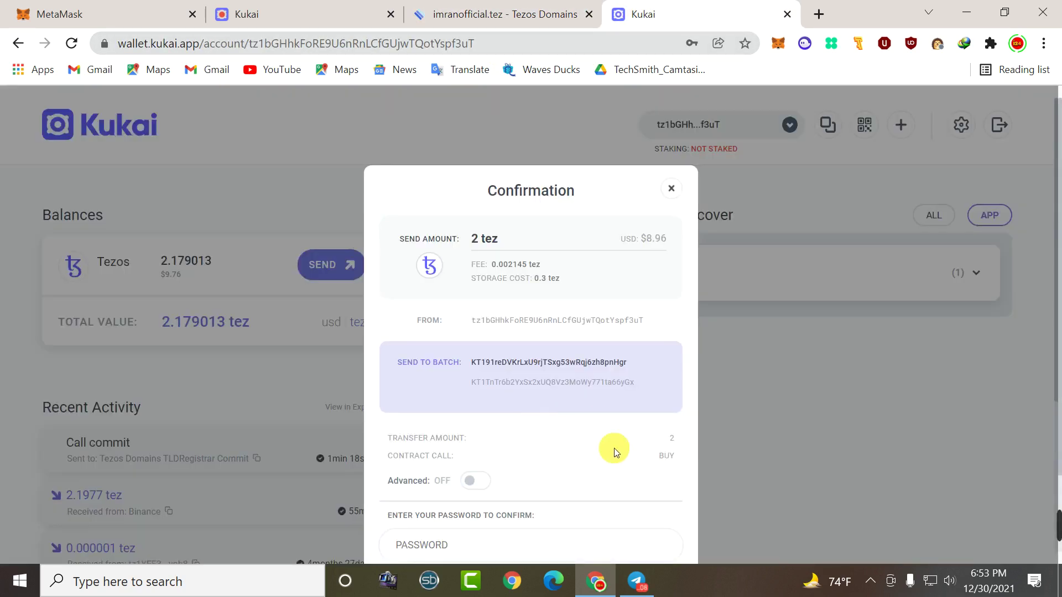
{"action": "key", "text": "ctrl+v"}
{"action": "scroll", "coordinate": [542, 469], "scroll_direction": "down", "scroll_amount": 2}
{"action": "left_click", "coordinate": [543, 501]}
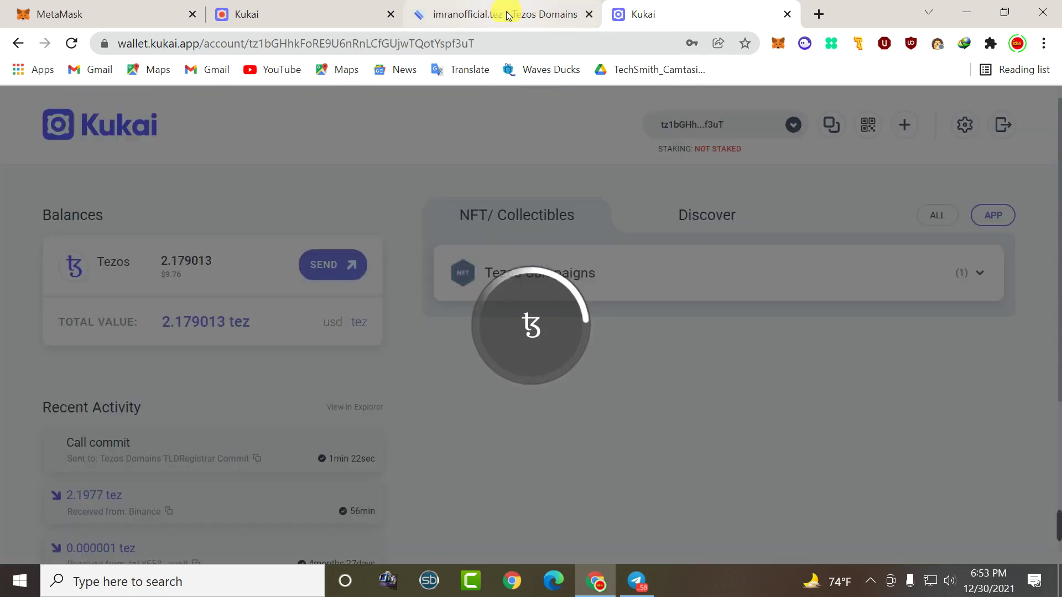
Follow the domain registration on Tezos Domains through to the final stage, checking the recent activity in Kukai while waiting
{"action": "left_click", "coordinate": [508, 15]}
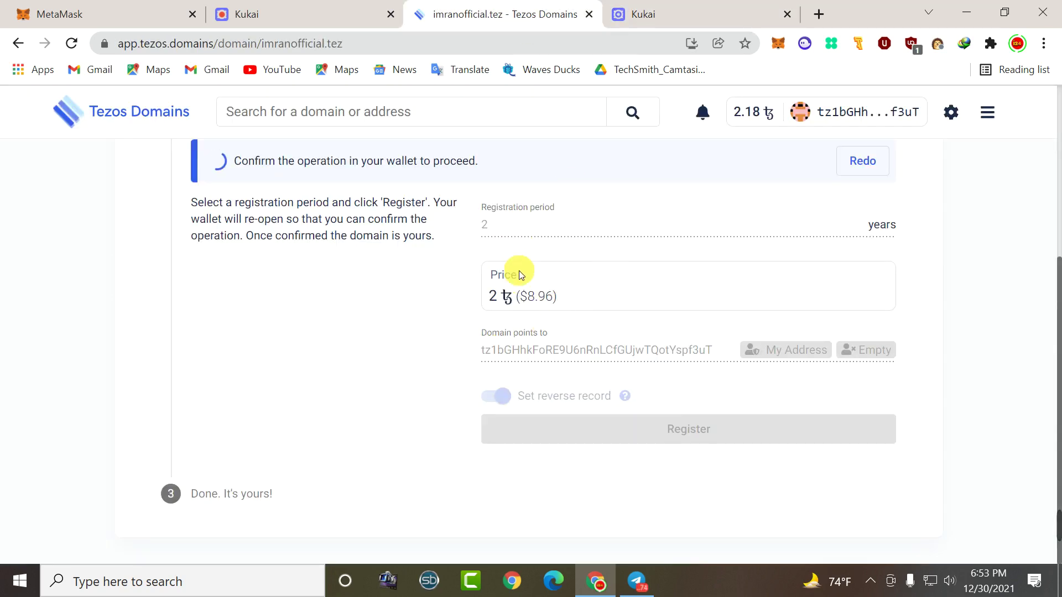
{"action": "left_click", "coordinate": [644, 15]}
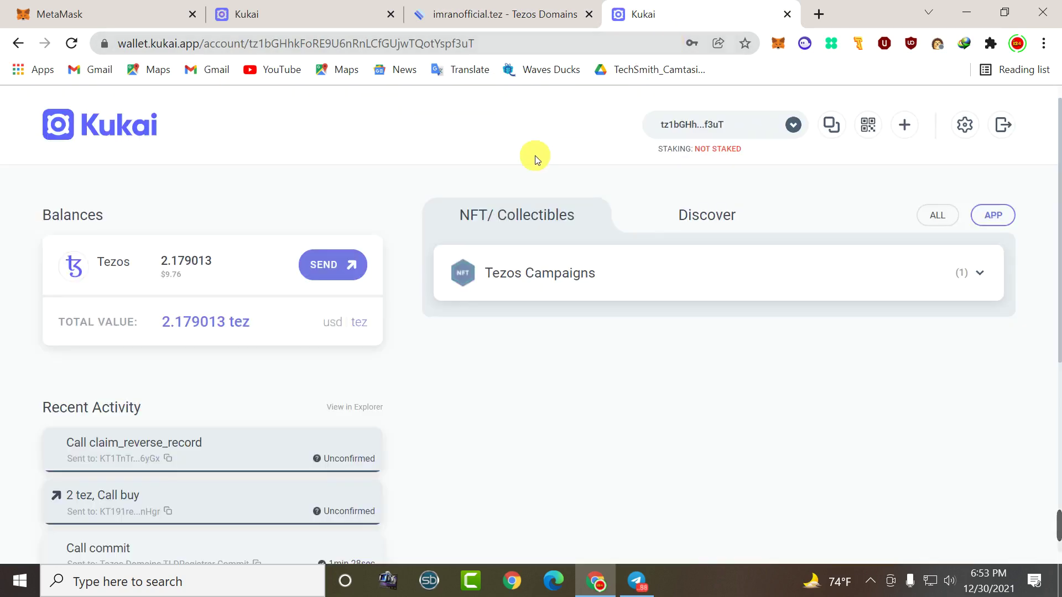
{"action": "left_click", "coordinate": [485, 16]}
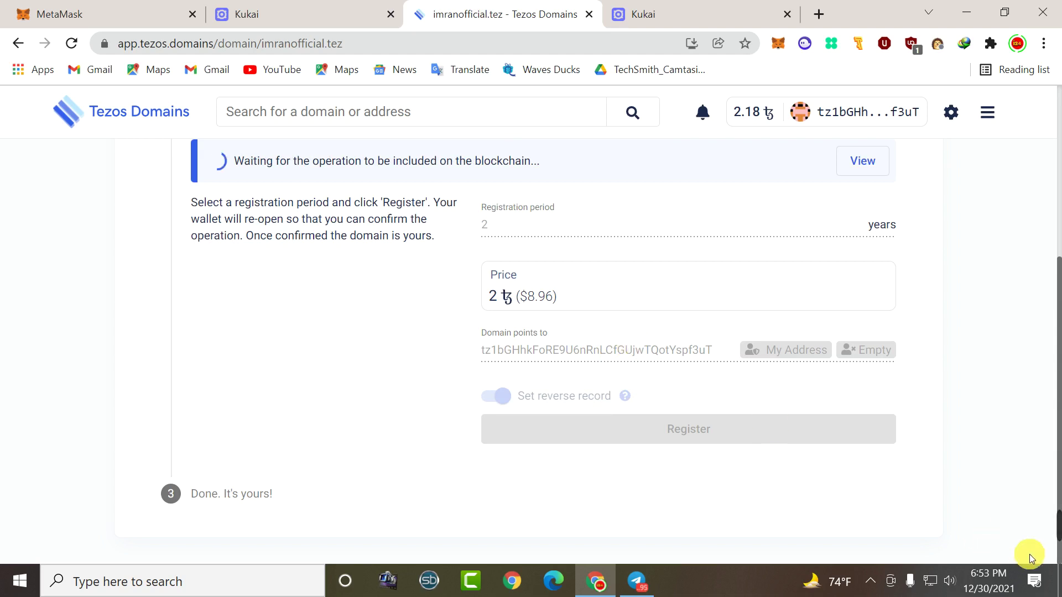
{"action": "mouse_move", "coordinate": [821, 537]}
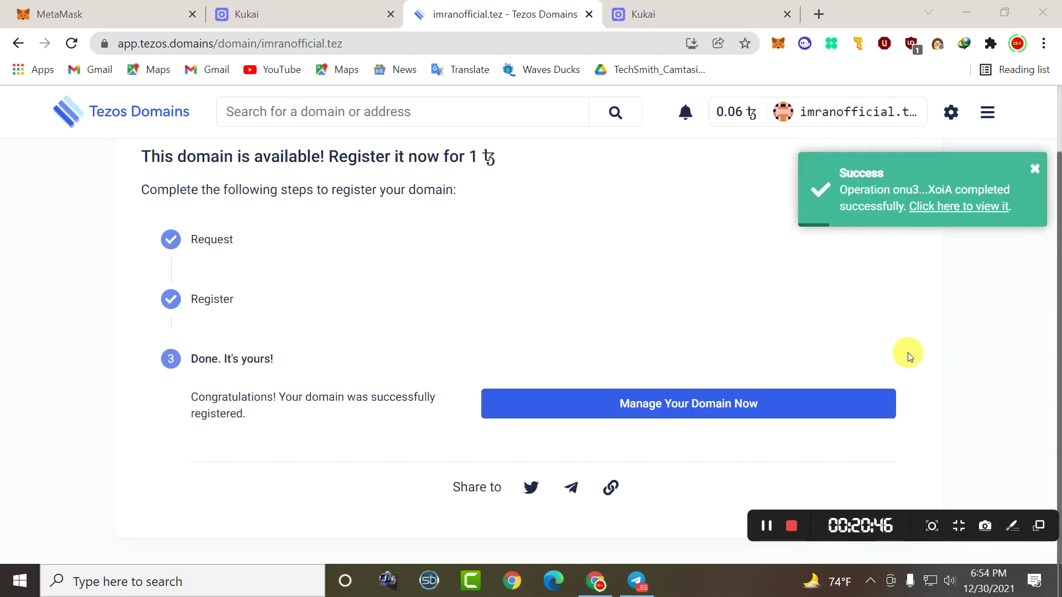
{"action": "left_click", "coordinate": [1023, 524]}
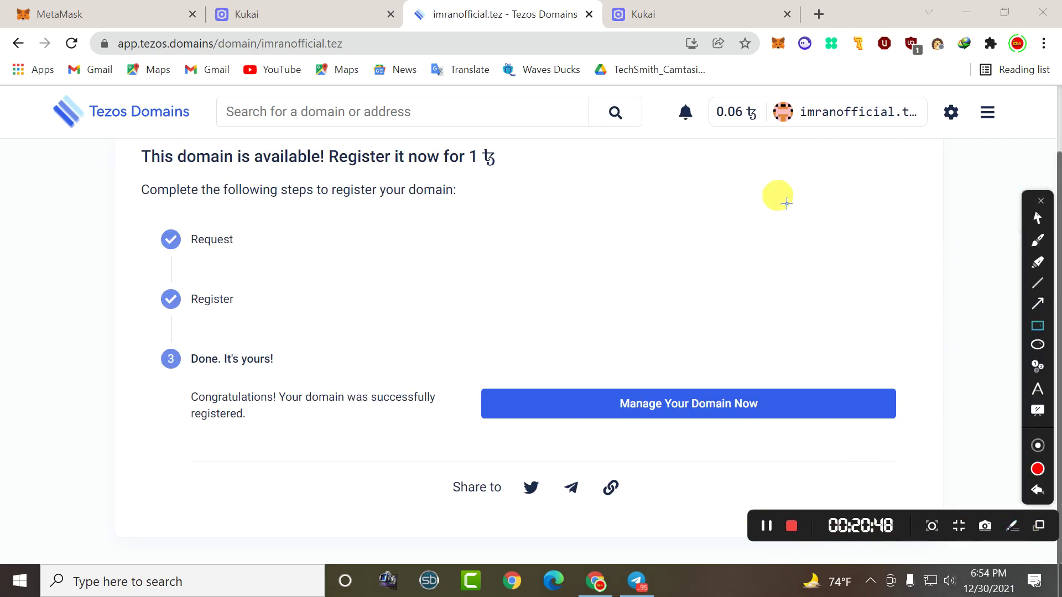
{"action": "left_click_drag", "start_coordinate": [813, 171], "coordinate": [1007, 239]}
{"action": "left_click", "coordinate": [1037, 489]}
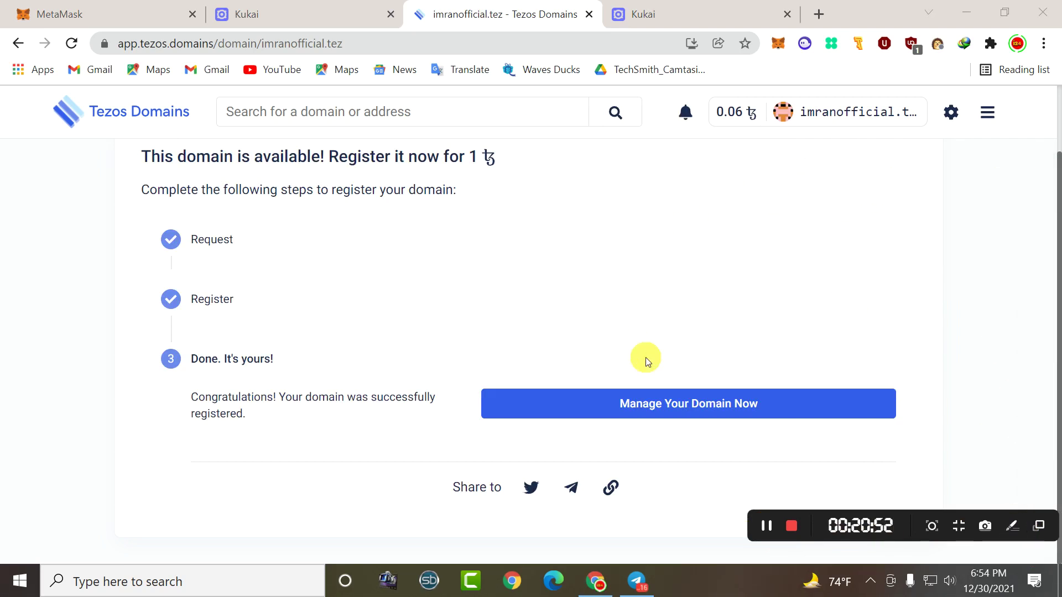
Open the management page of the registered domain and review its details, website, subdomain and expiration sections
{"action": "left_click", "coordinate": [558, 402]}
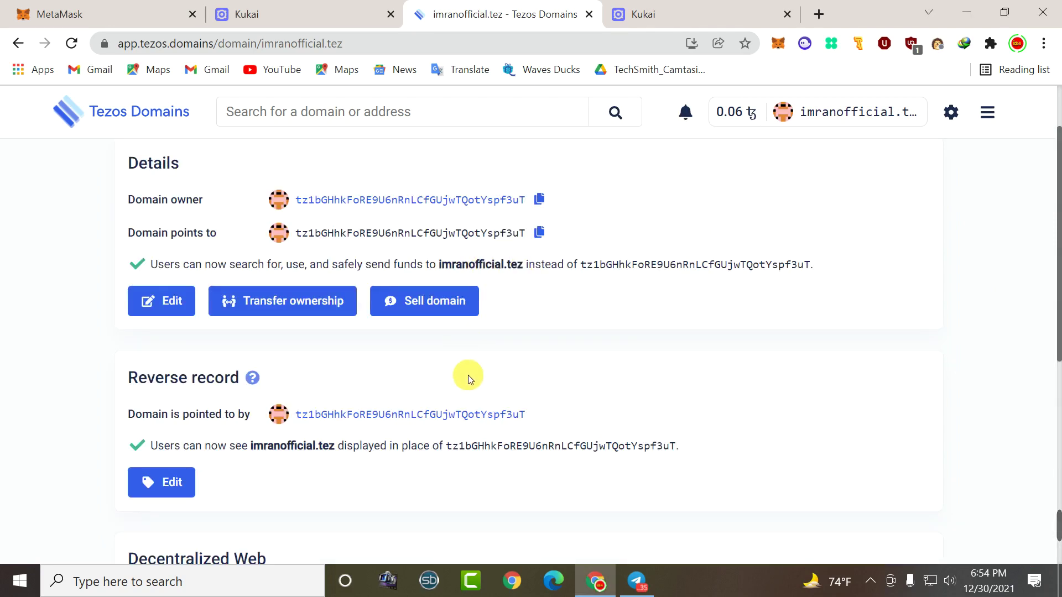
{"action": "scroll", "coordinate": [468, 378], "scroll_direction": "down", "scroll_amount": 6}
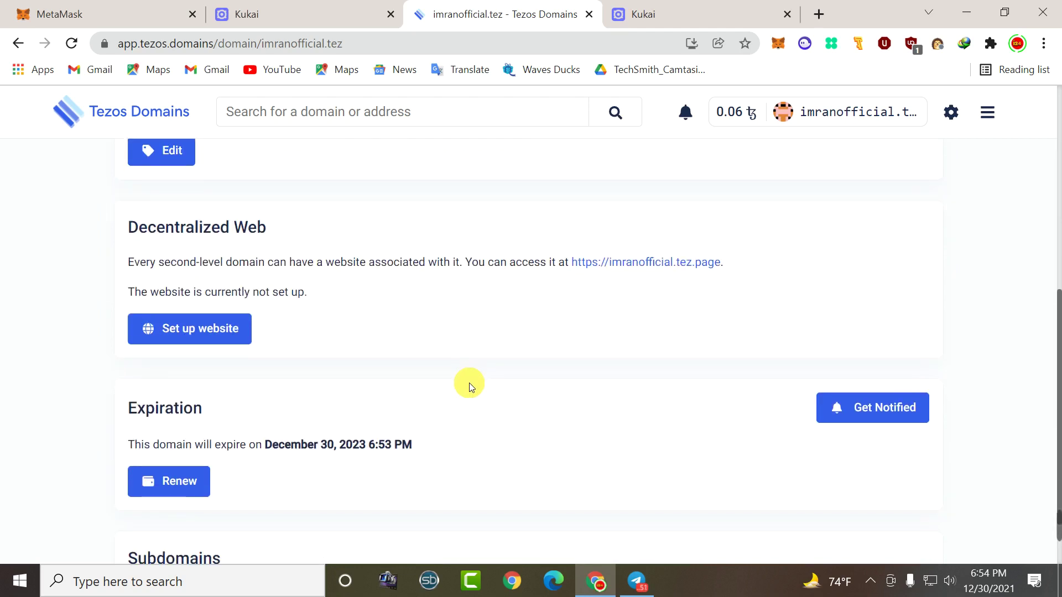
{"action": "scroll", "coordinate": [470, 384], "scroll_direction": "down", "scroll_amount": 2}
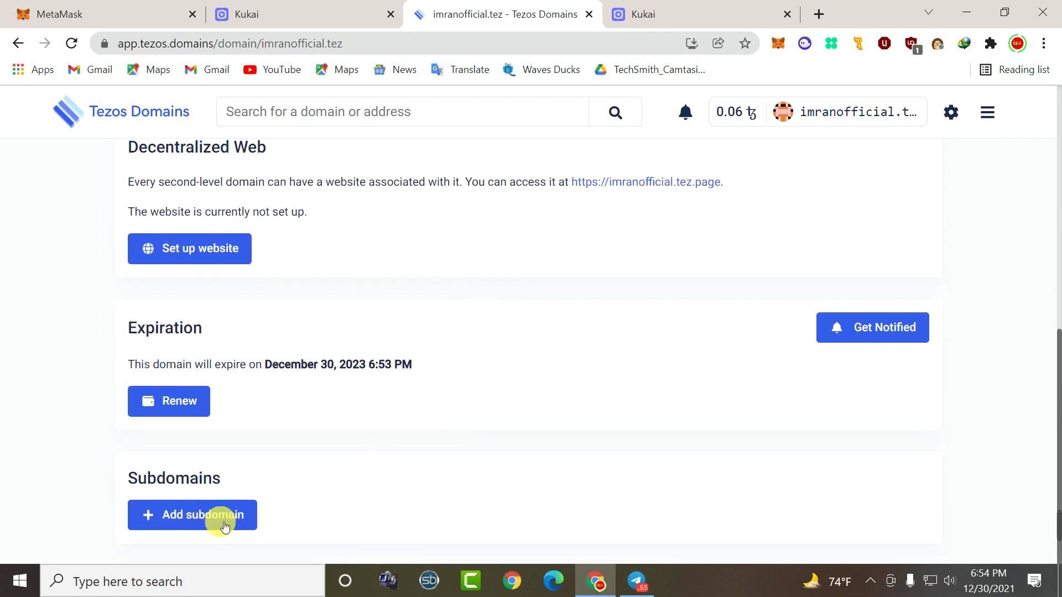
{"action": "scroll", "coordinate": [284, 419], "scroll_direction": "up", "scroll_amount": 6}
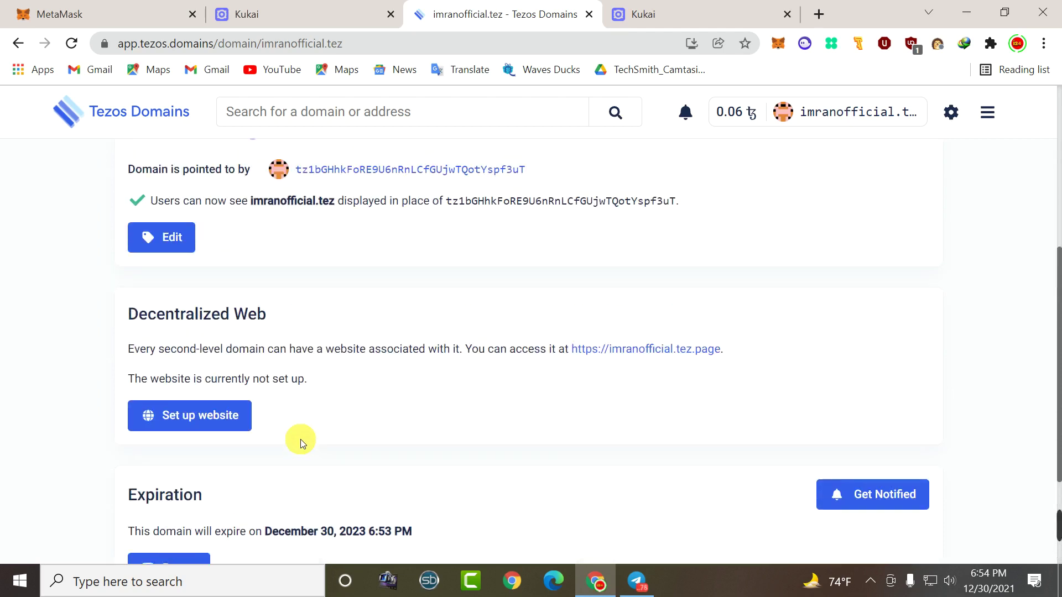
{"action": "scroll", "coordinate": [301, 450], "scroll_direction": "down", "scroll_amount": 6}
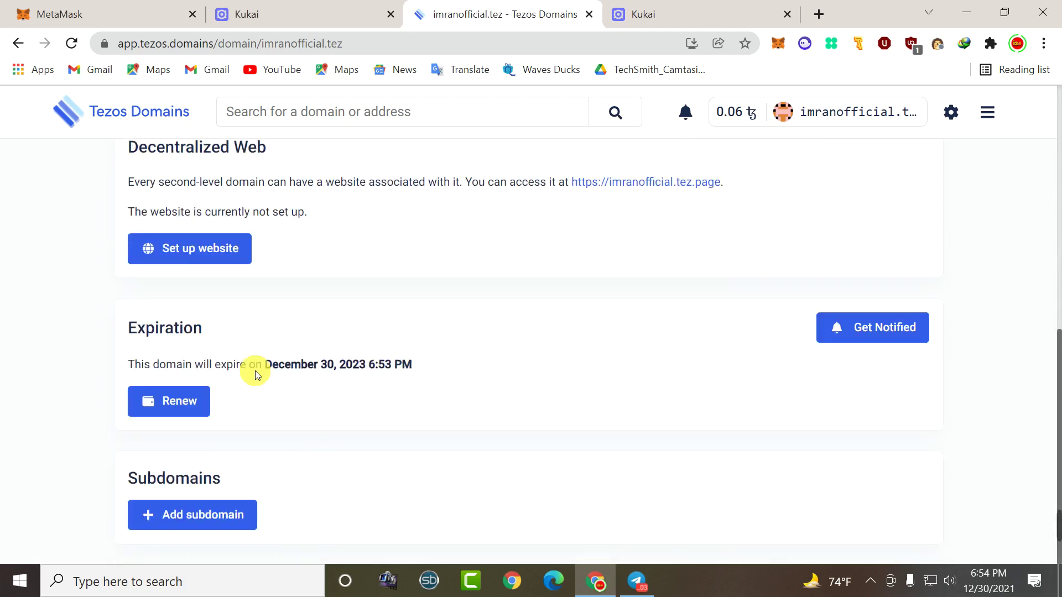
{"action": "double_click", "coordinate": [125, 333]}
{"action": "left_click_drag", "start_coordinate": [267, 365], "coordinate": [378, 366]}
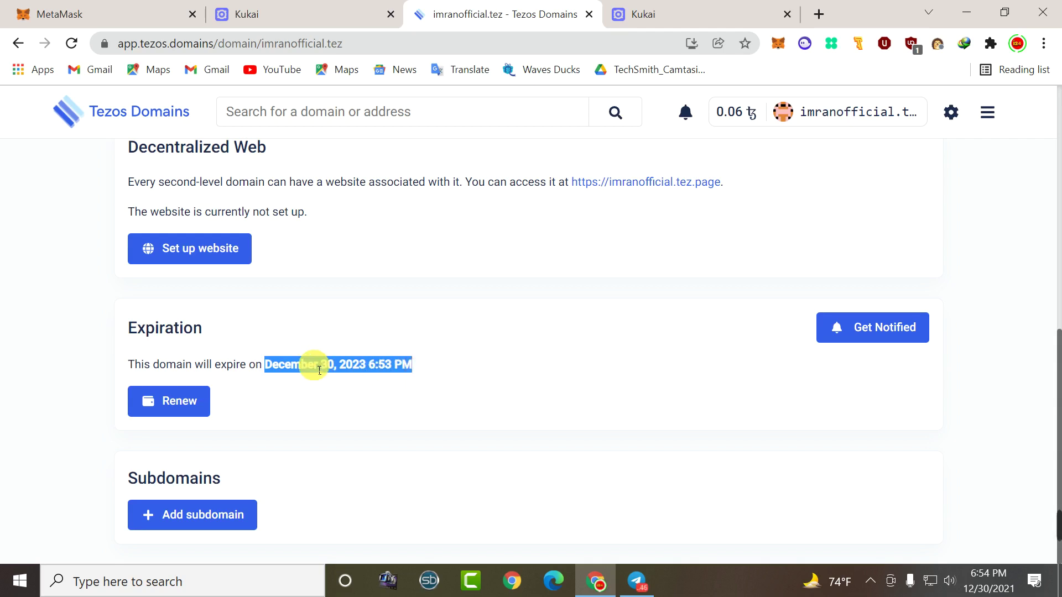
{"action": "scroll", "coordinate": [347, 414], "scroll_direction": "up", "scroll_amount": 1}
{"action": "left_click", "coordinate": [333, 447]}
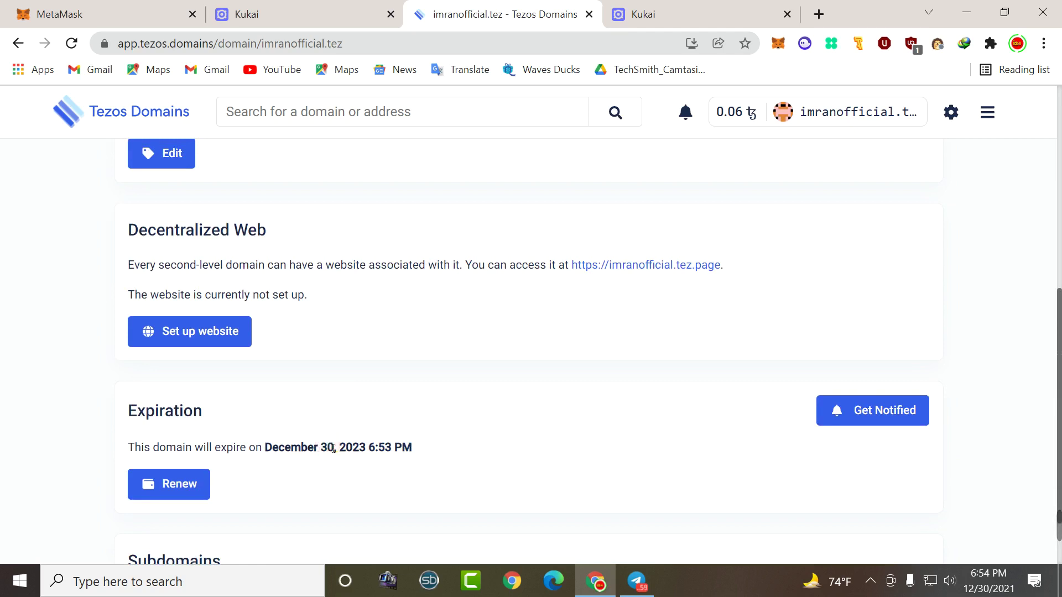
Review the domain's reverse record section and open the record of the linked Tezos address to check its name
{"action": "scroll", "coordinate": [329, 443], "scroll_direction": "up", "scroll_amount": 2}
{"action": "scroll", "coordinate": [280, 422], "scroll_direction": "up", "scroll_amount": 1}
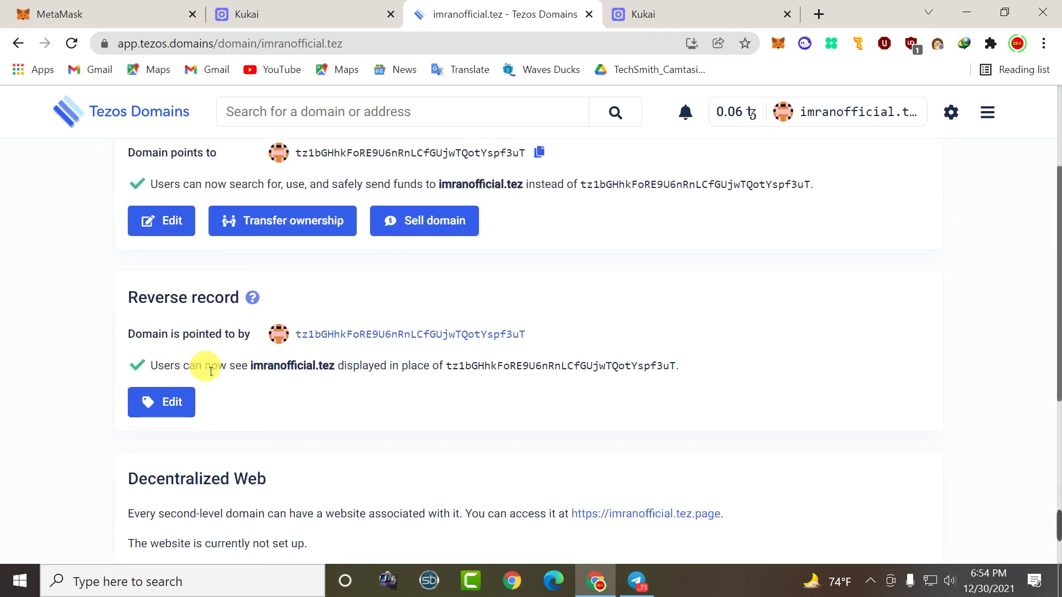
{"action": "left_click_drag", "start_coordinate": [151, 368], "coordinate": [211, 378]}
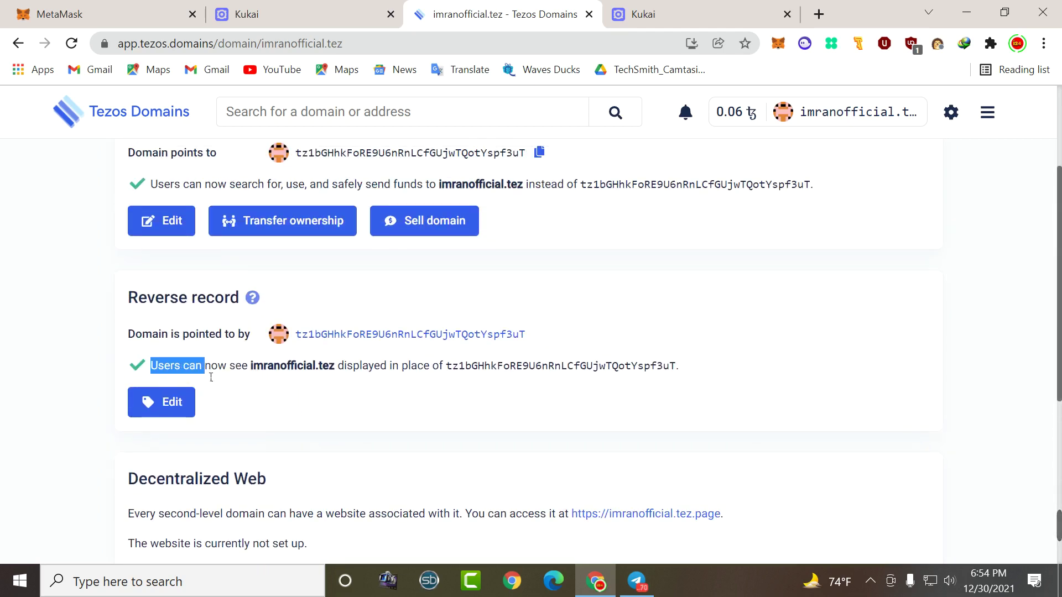
{"action": "left_click_drag", "start_coordinate": [278, 377], "coordinate": [423, 376]}
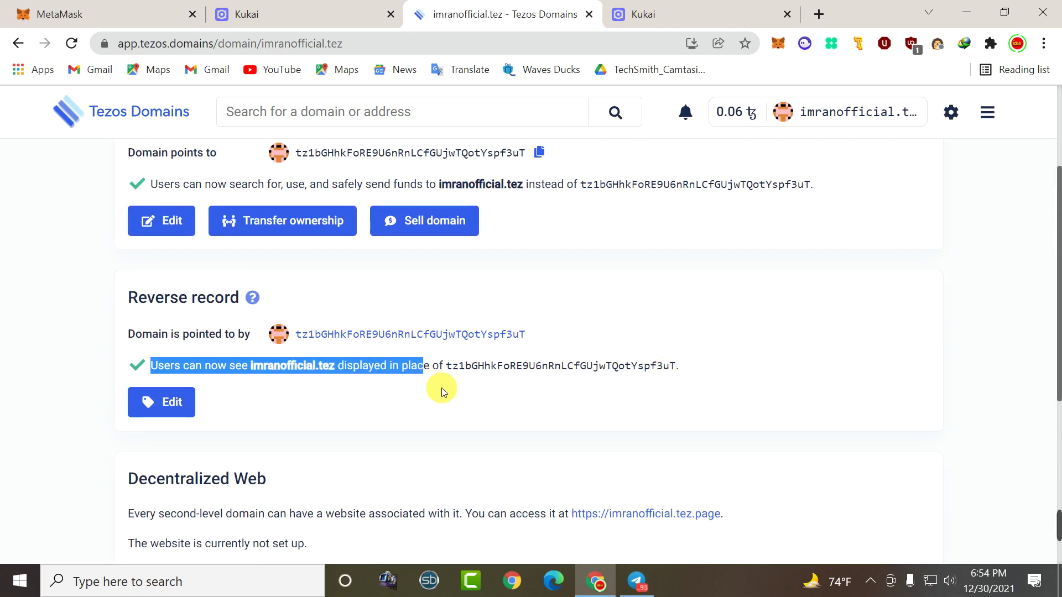
{"action": "left_click", "coordinate": [442, 388]}
{"action": "left_click", "coordinate": [366, 334]}
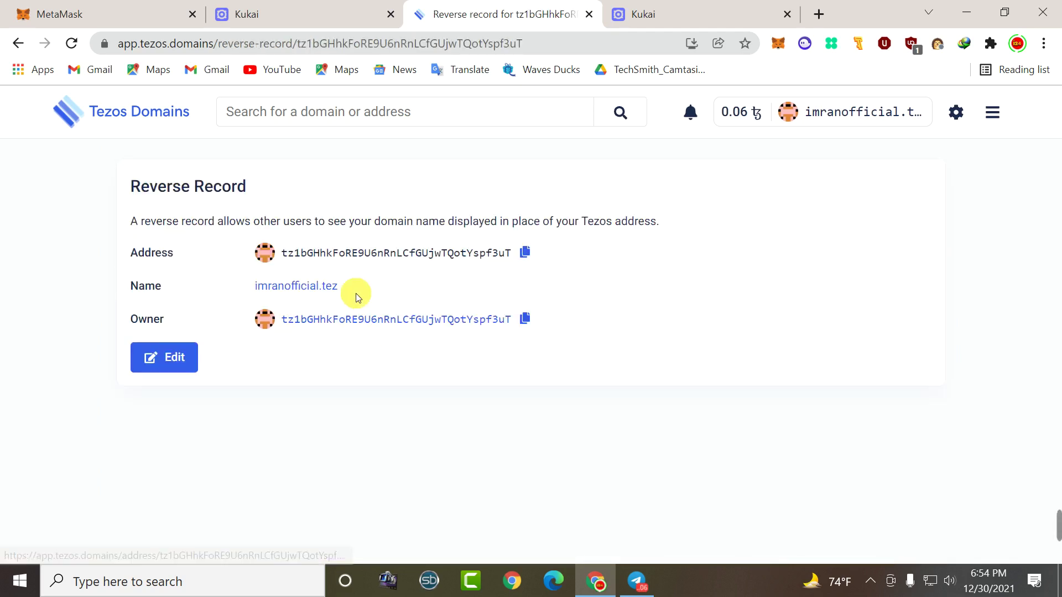
{"action": "left_click_drag", "start_coordinate": [299, 291], "coordinate": [413, 290]}
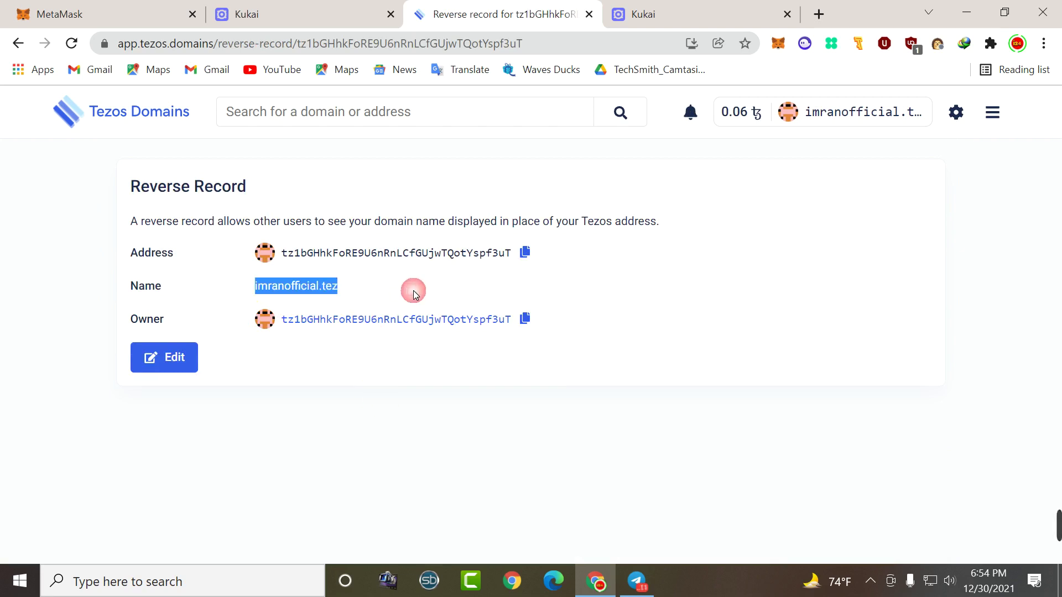
{"action": "left_click", "coordinate": [414, 290]}
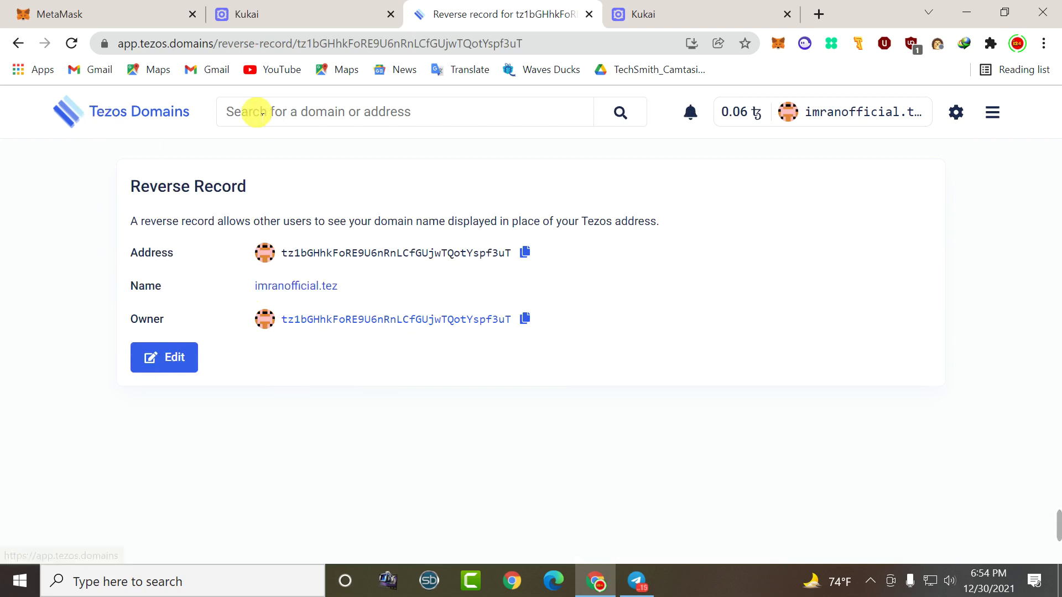
Switch to the first Kukai wallet page and reload it to check the account name and Tezos balance
{"action": "left_click", "coordinate": [318, 16]}
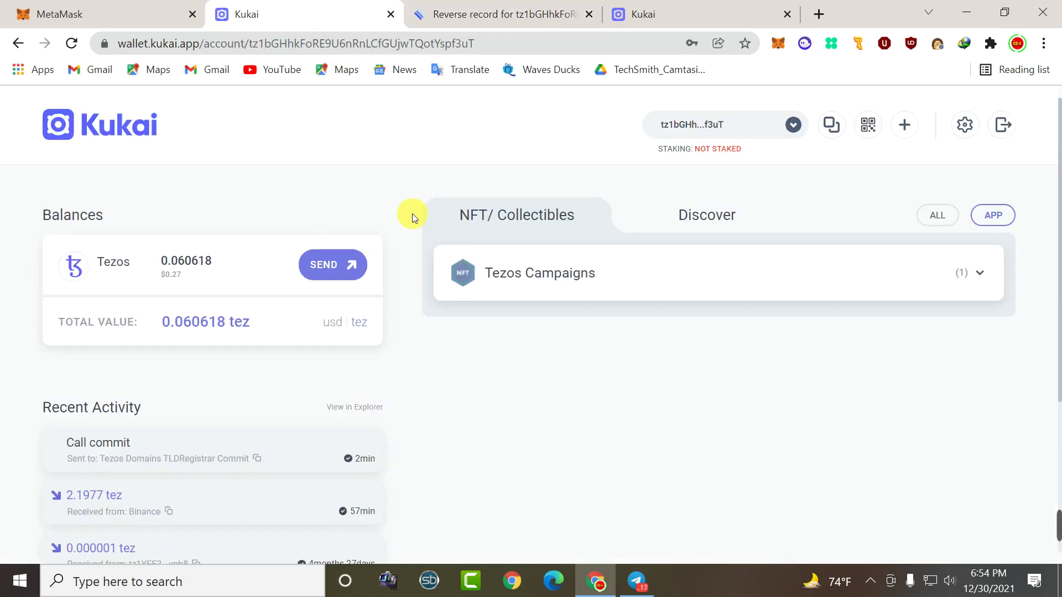
{"action": "left_click", "coordinate": [70, 44]}
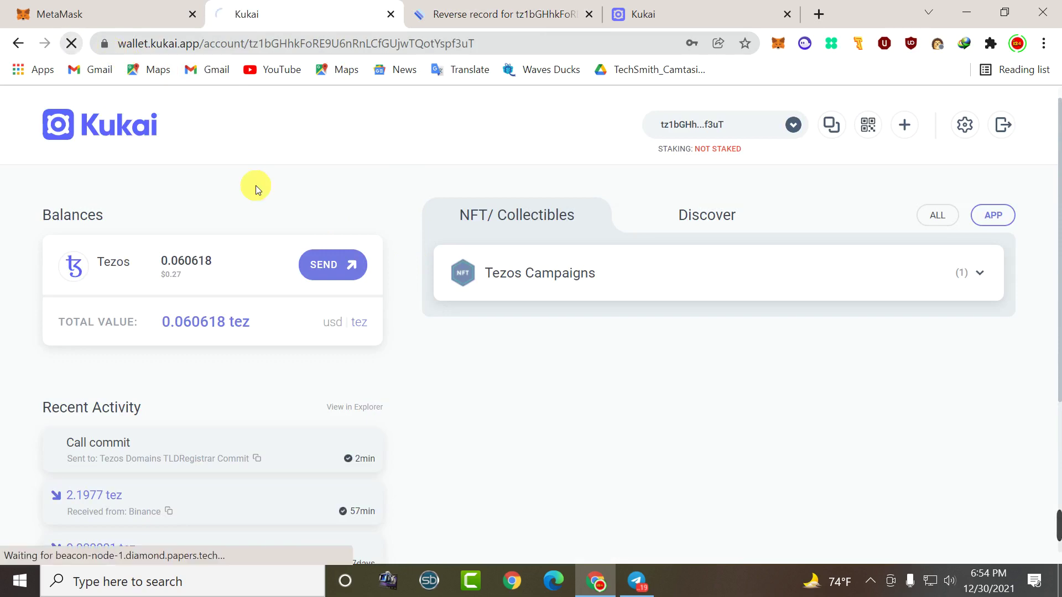
{"action": "triple_click", "coordinate": [175, 277]}
{"action": "left_click", "coordinate": [209, 280]}
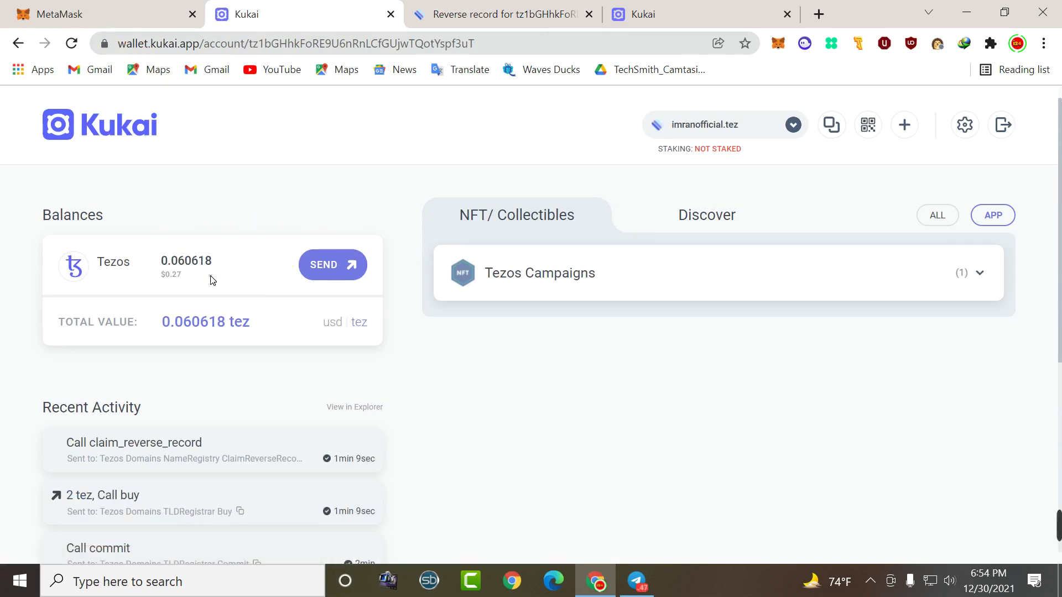
Close the duplicate Kukai wallet page and return to the domain search results on Tezos Domains
{"action": "left_click", "coordinate": [547, 17]}
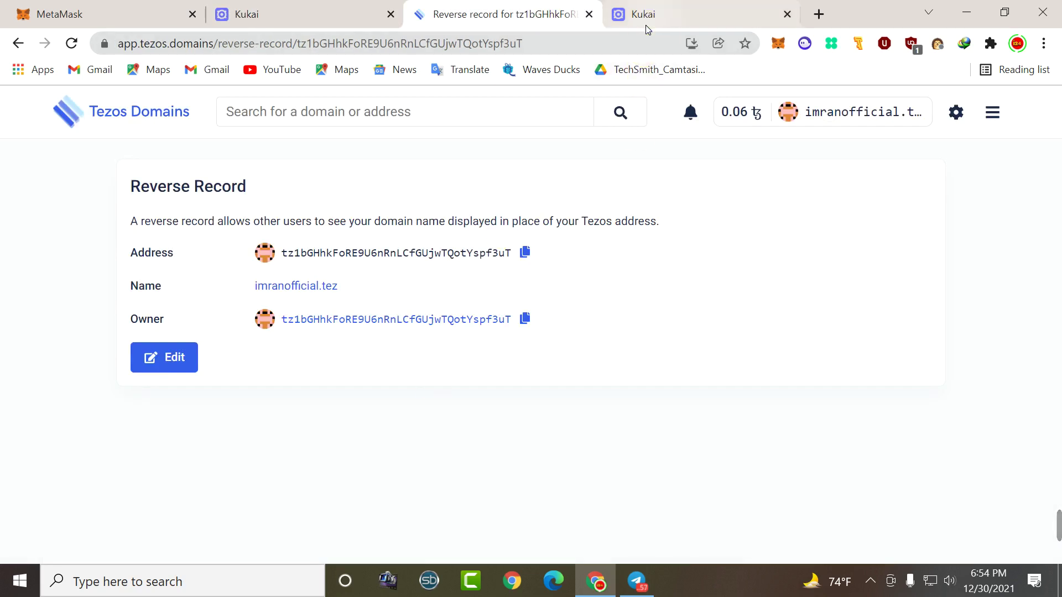
{"action": "left_click", "coordinate": [646, 23]}
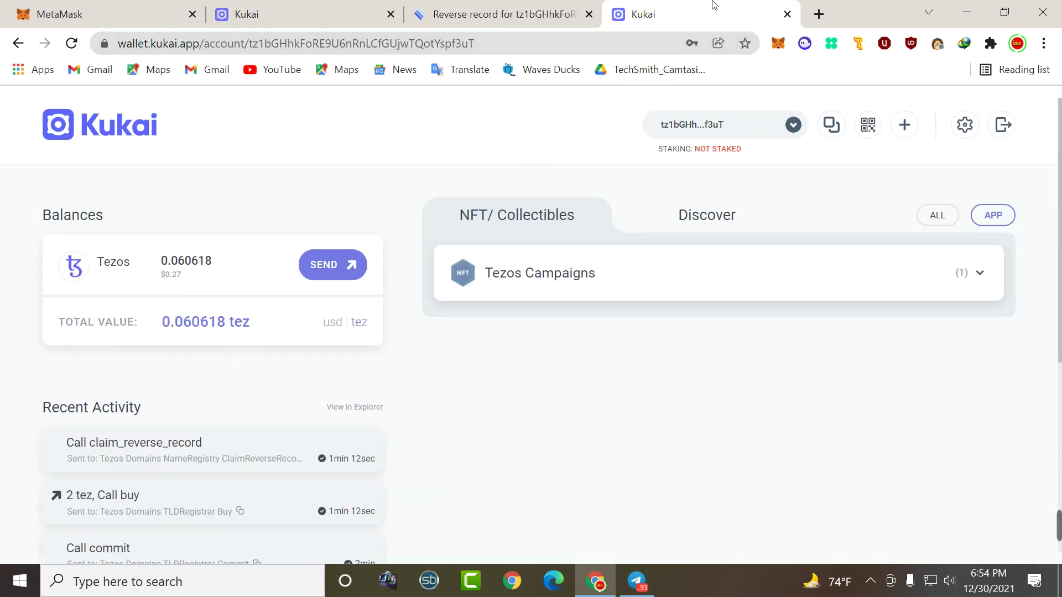
{"action": "left_click", "coordinate": [787, 14]}
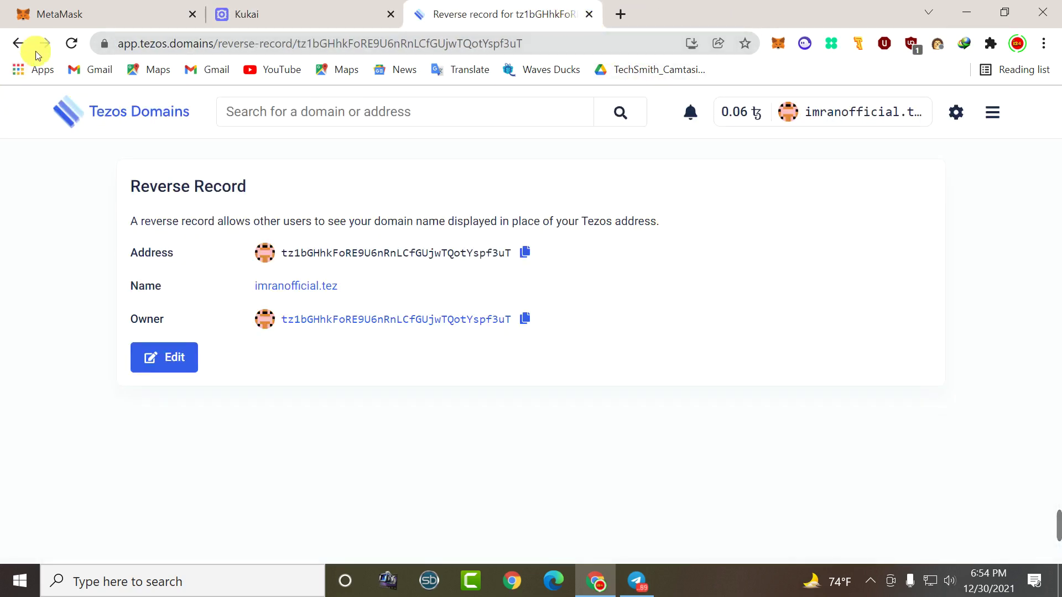
{"action": "left_click", "coordinate": [17, 44]}
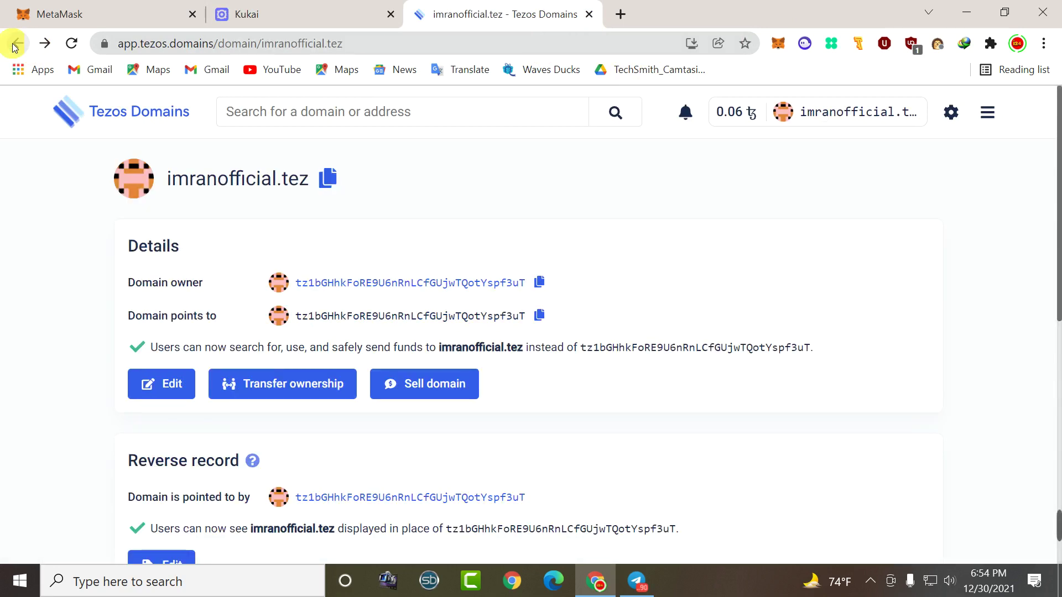
{"action": "left_click", "coordinate": [15, 47]}
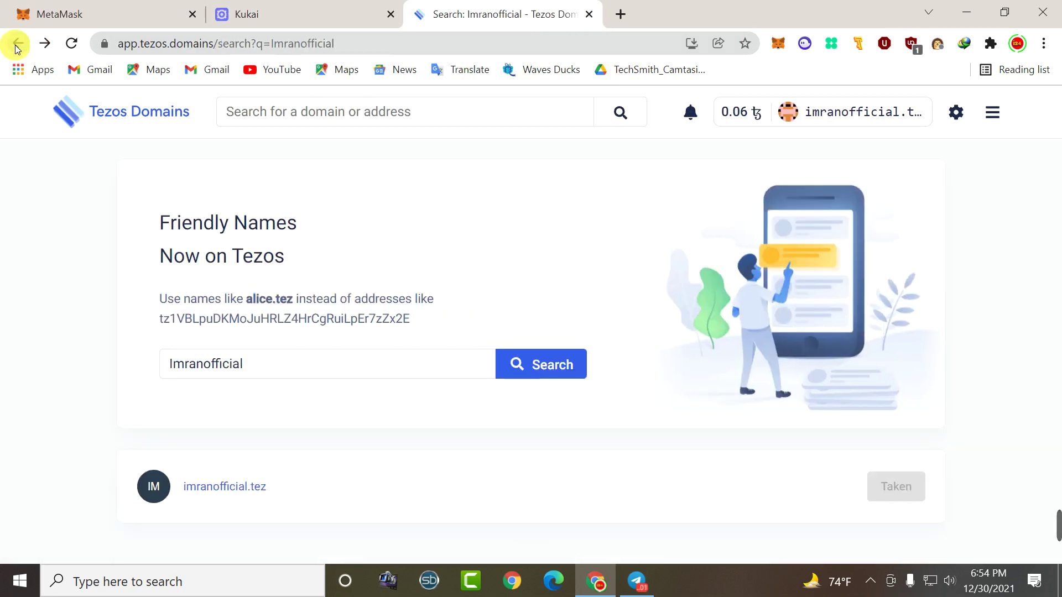
Reload the domain search results and check the connected Kukai account's details and the registered domain's page
{"action": "left_click", "coordinate": [70, 44]}
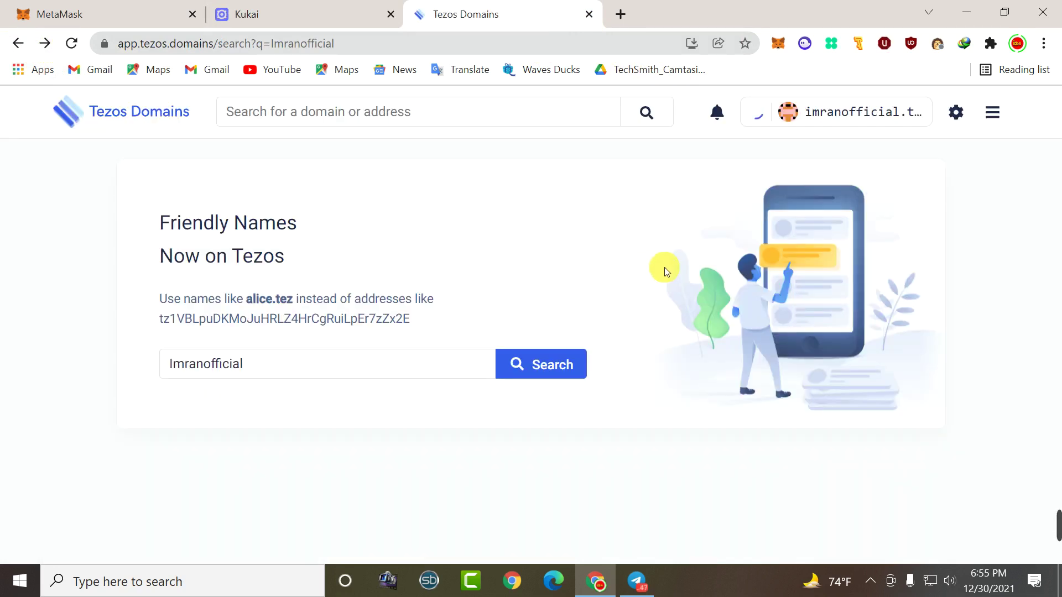
{"action": "left_click", "coordinate": [889, 112]}
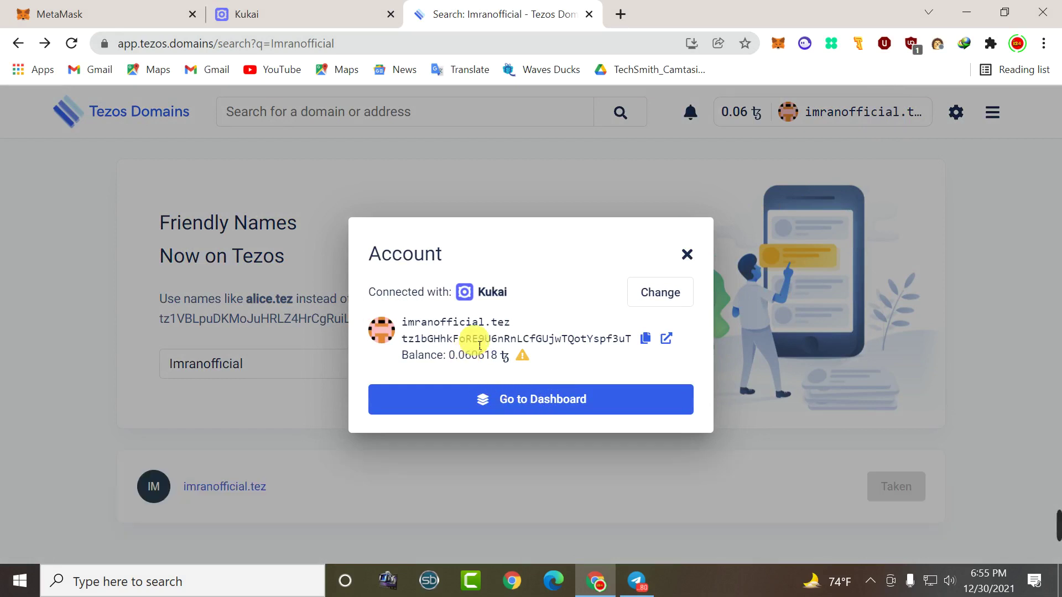
{"action": "left_click", "coordinate": [541, 475]}
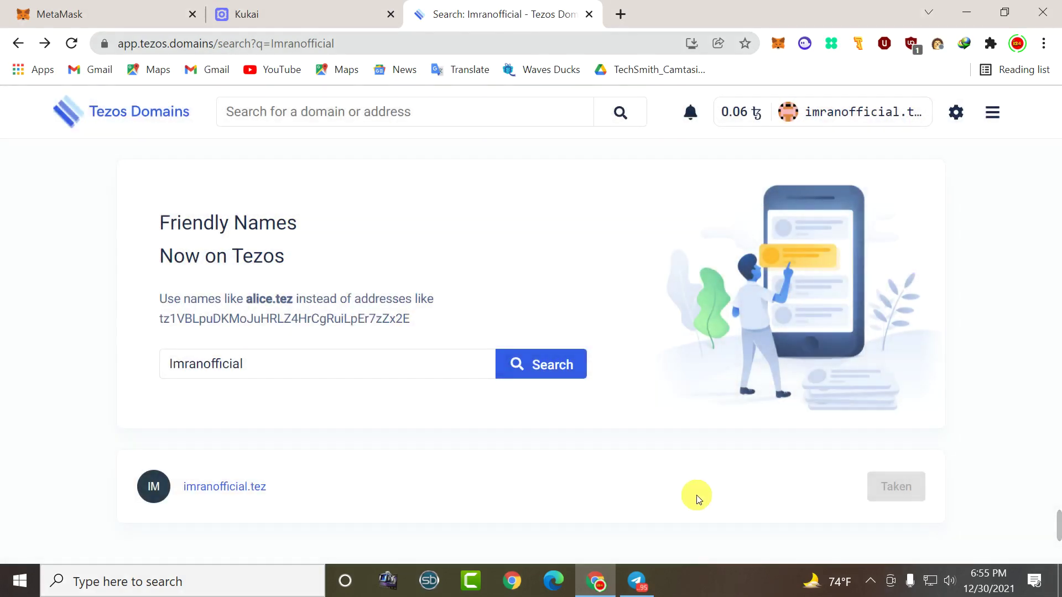
{"action": "left_click", "coordinate": [230, 495]}
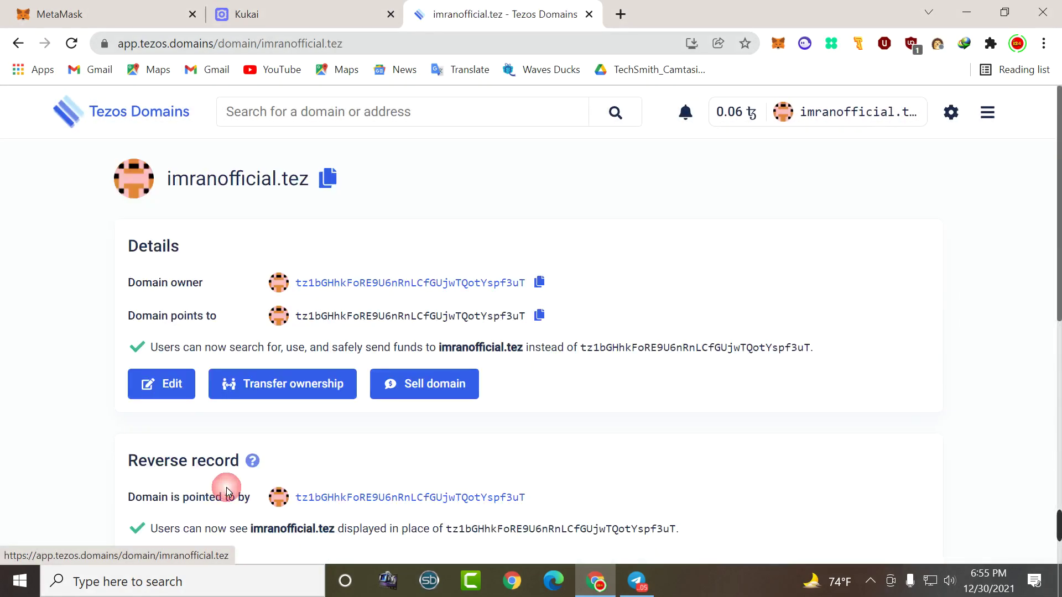
{"action": "left_click", "coordinate": [18, 43]}
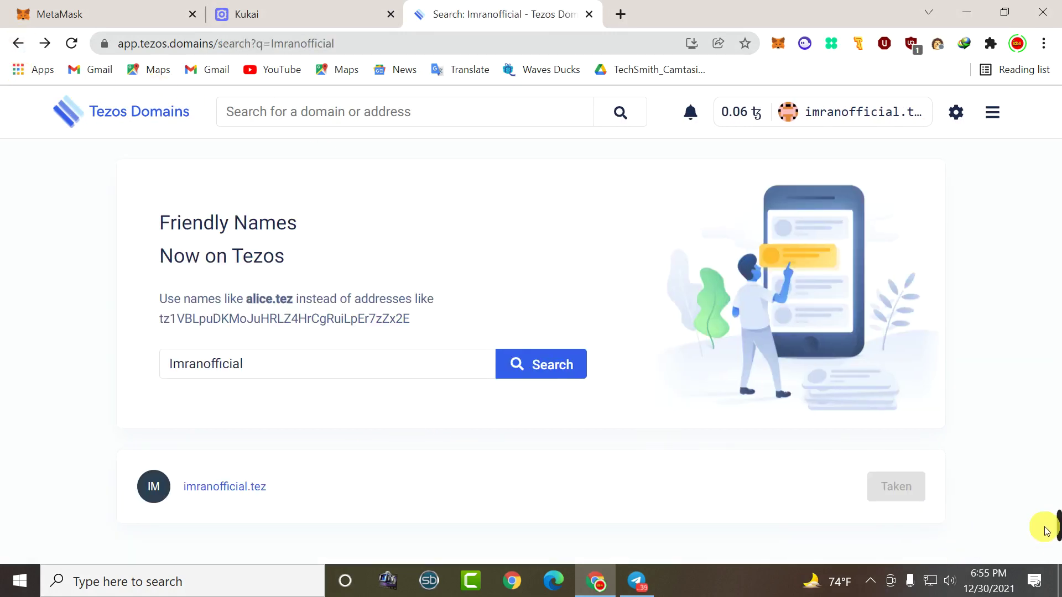
Outline the registered domain in the search results with a red rectangle, and clear the marking
{"action": "left_click", "coordinate": [1012, 526]}
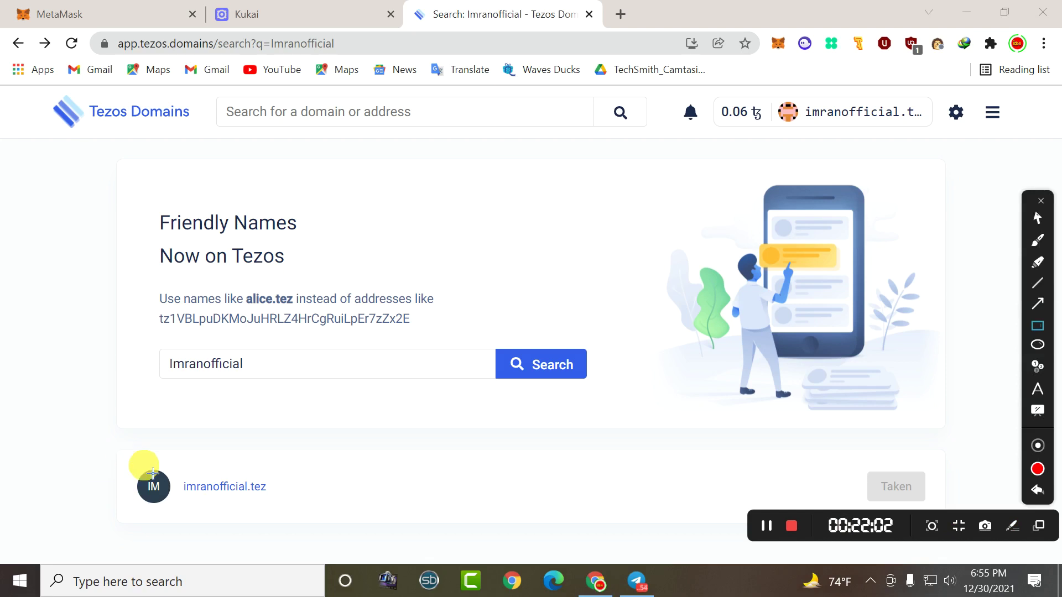
{"action": "left_click_drag", "start_coordinate": [133, 461], "coordinate": [339, 532]}
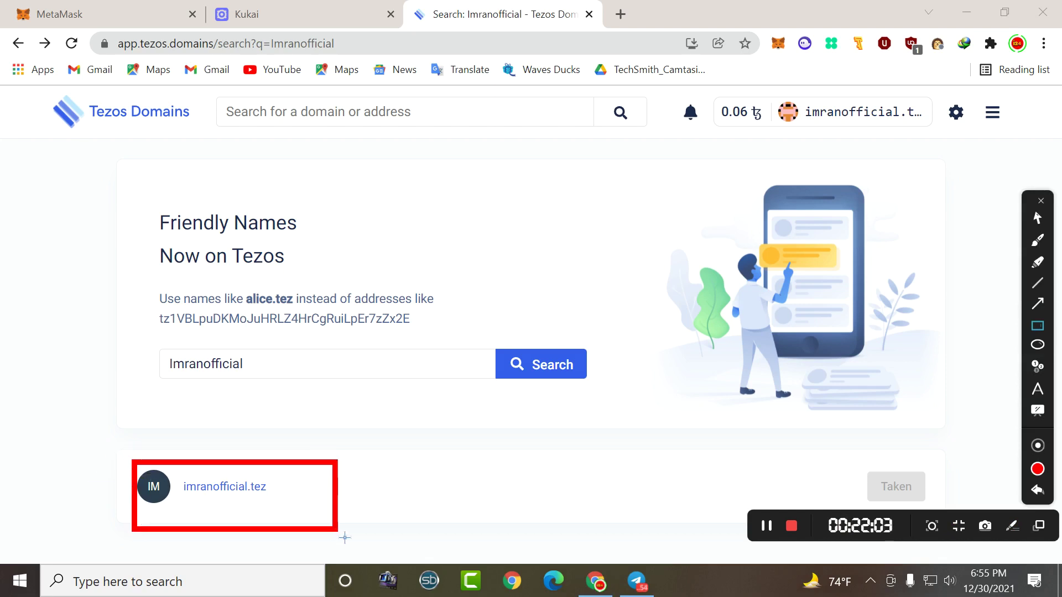
{"action": "left_click", "coordinate": [1014, 526]}
Reopen the registered domain's page and review its sale form, fees and notes without publishing a listing
{"action": "left_click", "coordinate": [210, 488]}
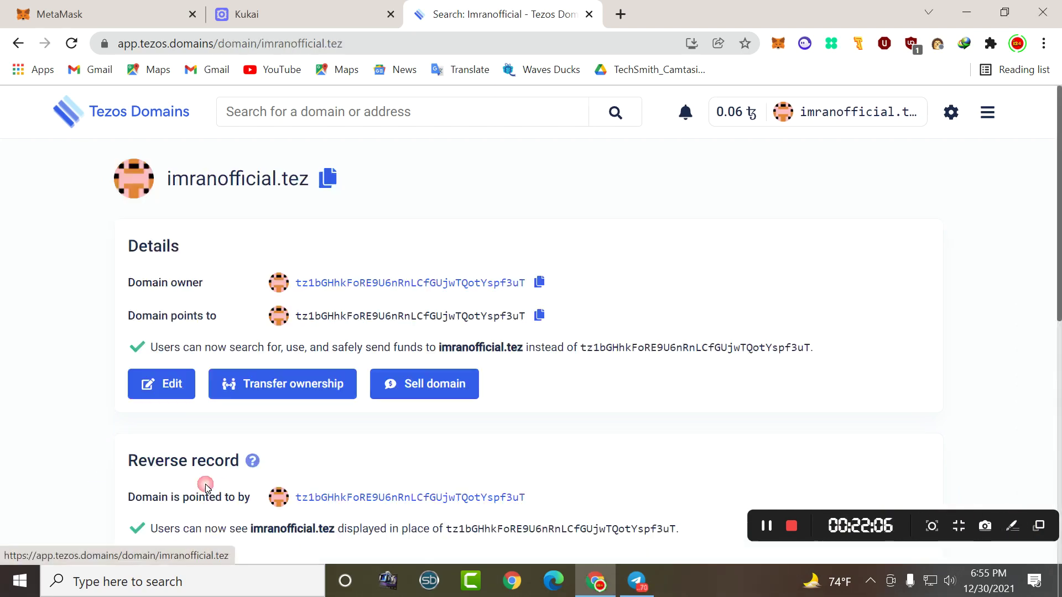
{"action": "scroll", "coordinate": [379, 399], "scroll_direction": "down", "scroll_amount": 5}
{"action": "scroll", "coordinate": [374, 404], "scroll_direction": "up", "scroll_amount": 5}
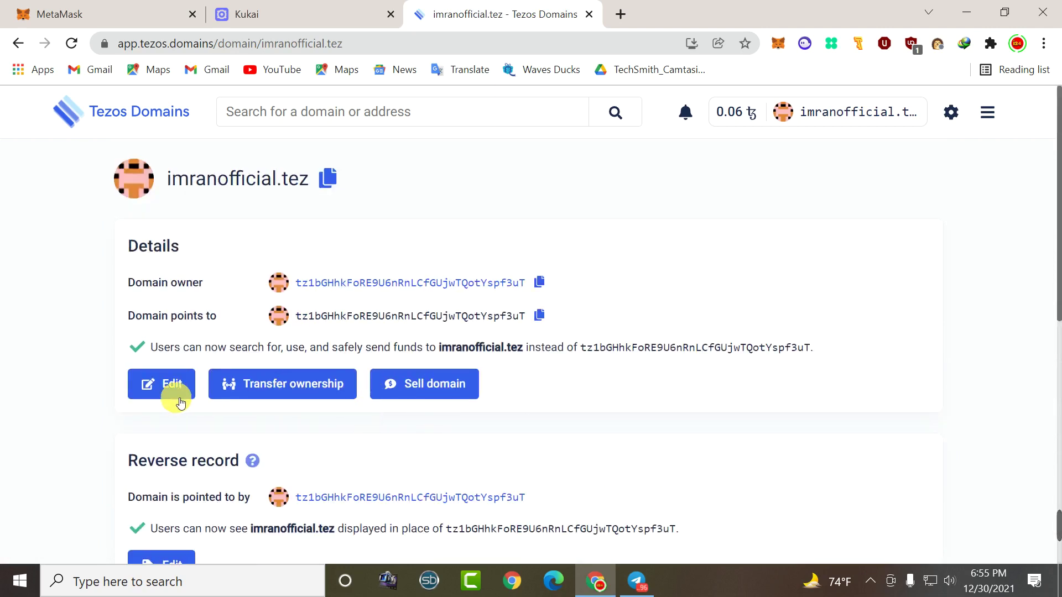
{"action": "left_click", "coordinate": [437, 386]}
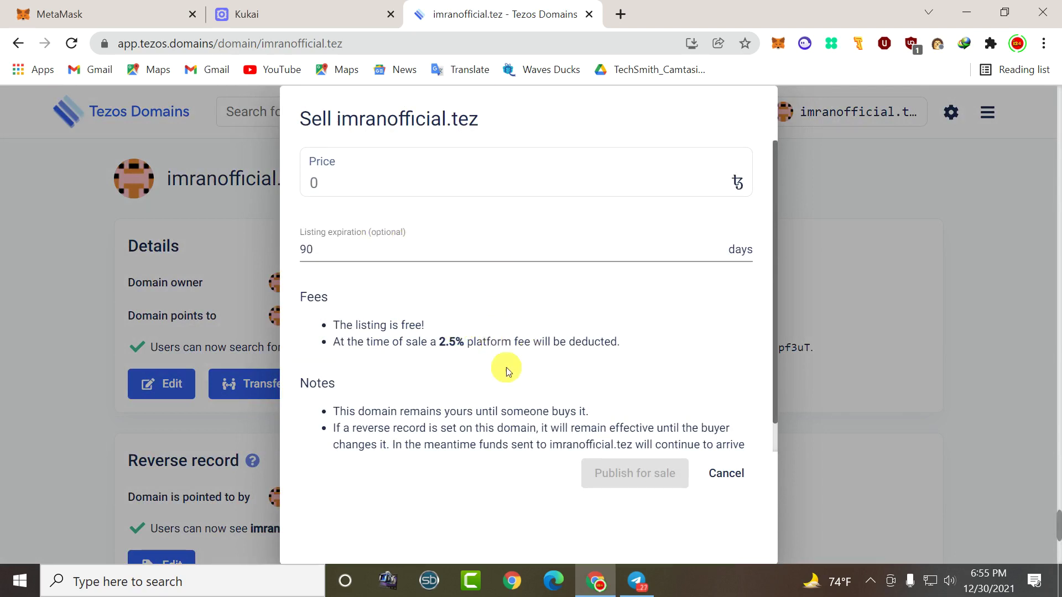
{"action": "scroll", "coordinate": [457, 395], "scroll_direction": "down", "scroll_amount": 1}
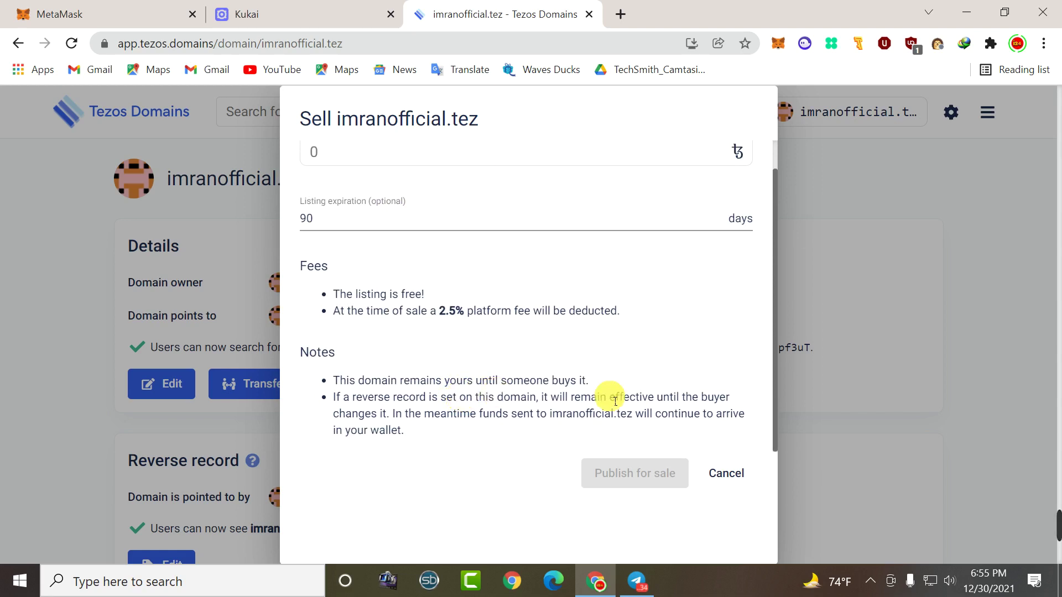
{"action": "left_click", "coordinate": [722, 477]}
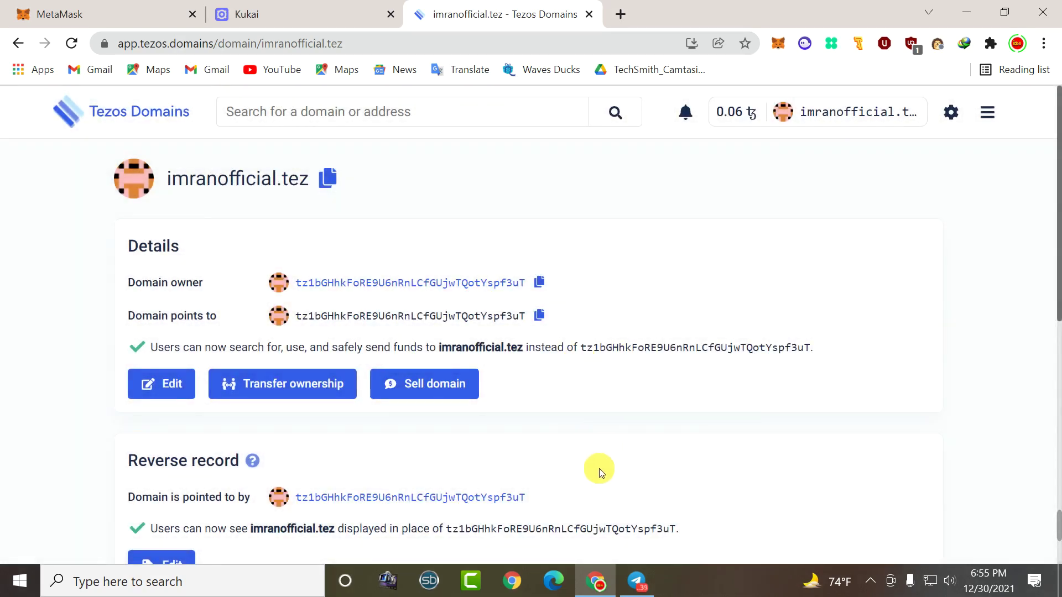
Switch to the Kukai wallet page to check the account name, Tezos balance and recent activity
{"action": "left_click", "coordinate": [321, 17]}
{"action": "mouse_move", "coordinate": [1058, 528]}
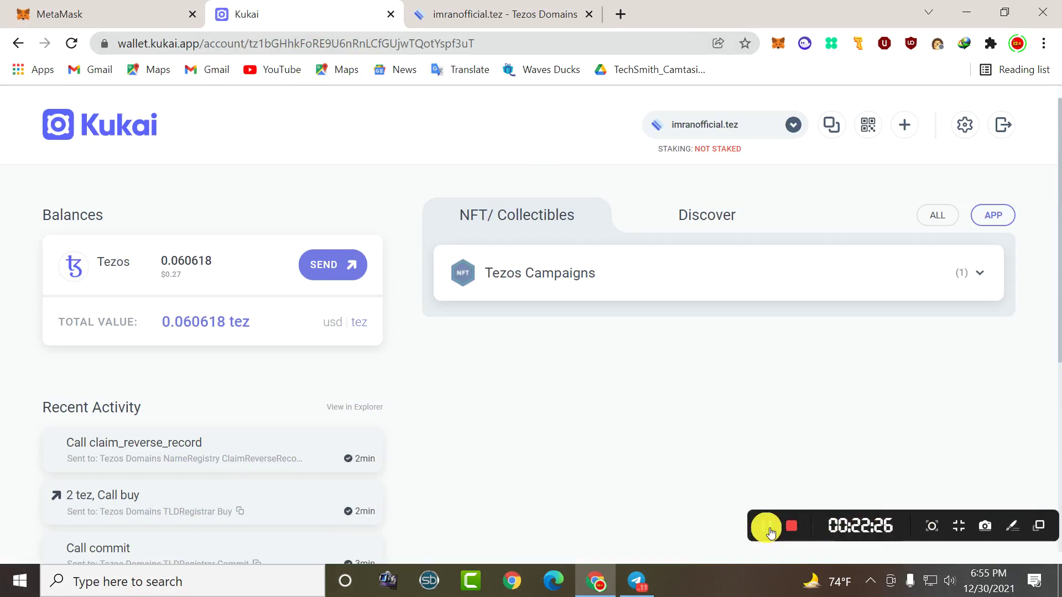
{"action": "left_click", "coordinate": [770, 532]}
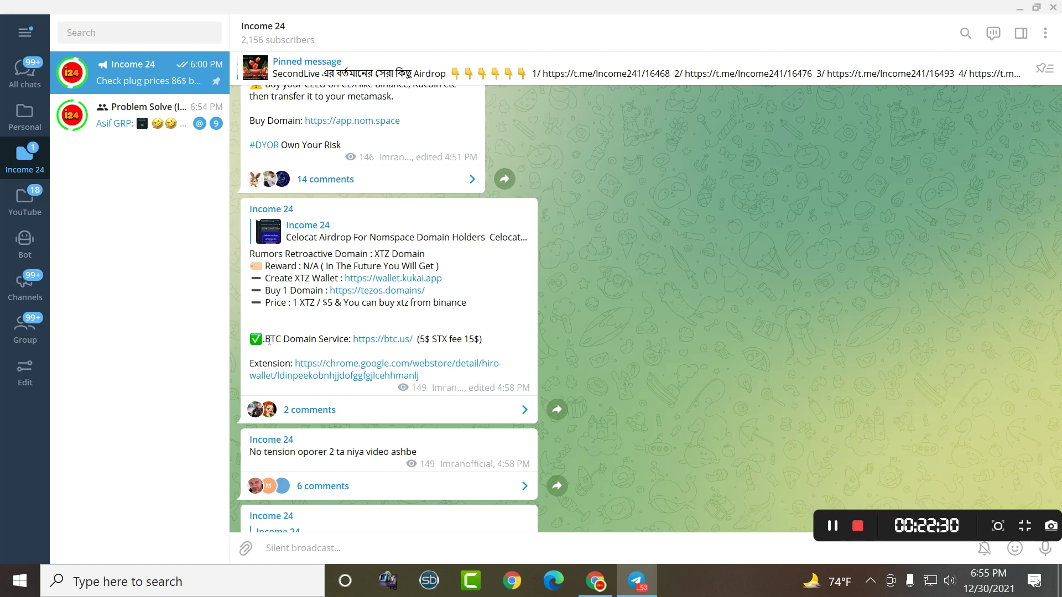
Read the BTC Domain Service line with its btc.us link and costs in the Income 24 channel post on Telegram
{"action": "left_click_drag", "start_coordinate": [251, 339], "coordinate": [470, 351]}
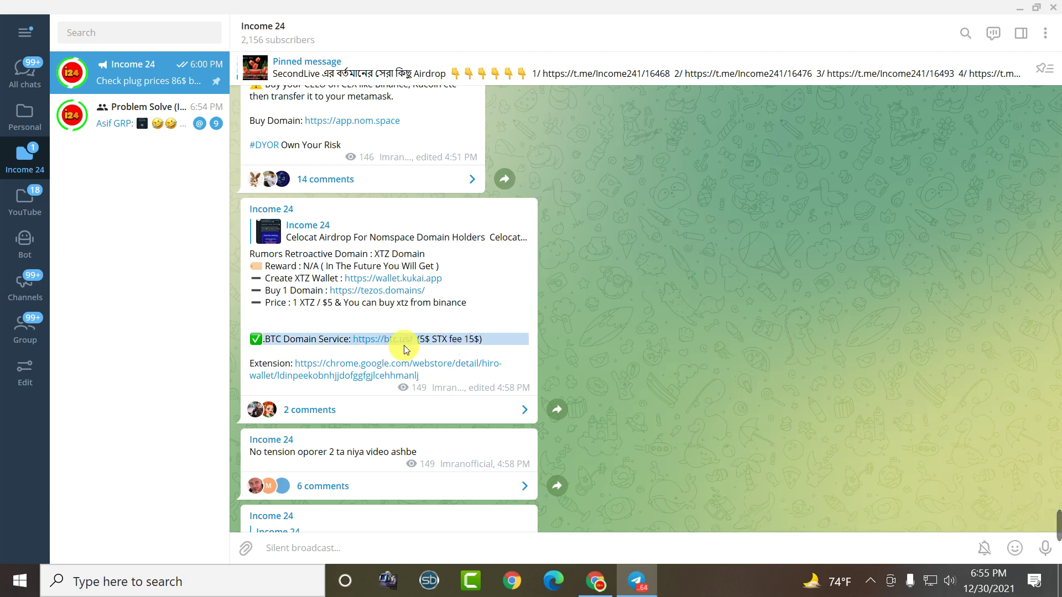
{"action": "left_click", "coordinate": [455, 340]}
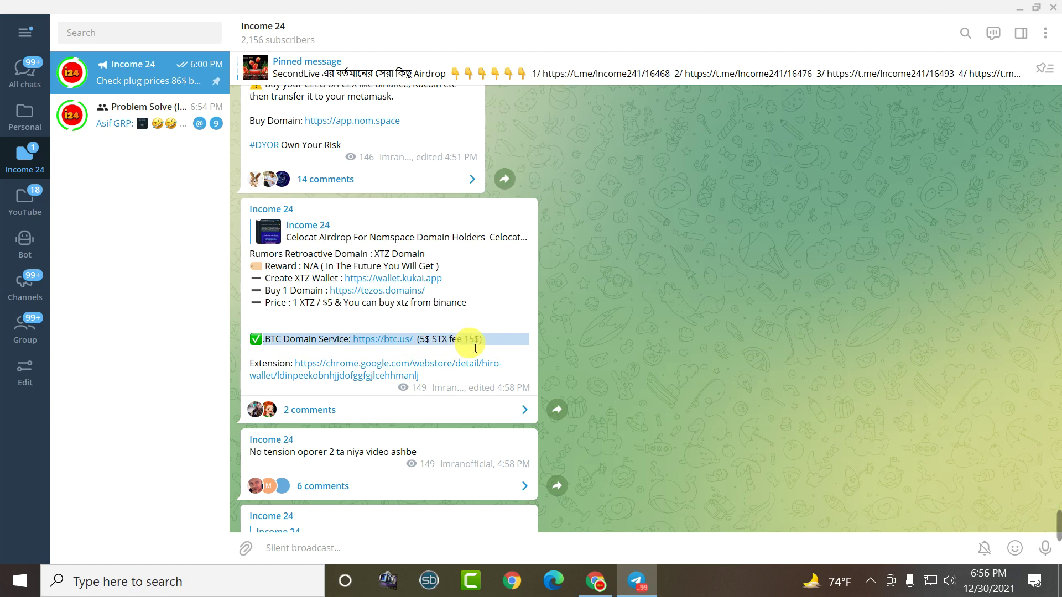
{"action": "left_click", "coordinate": [491, 340]}
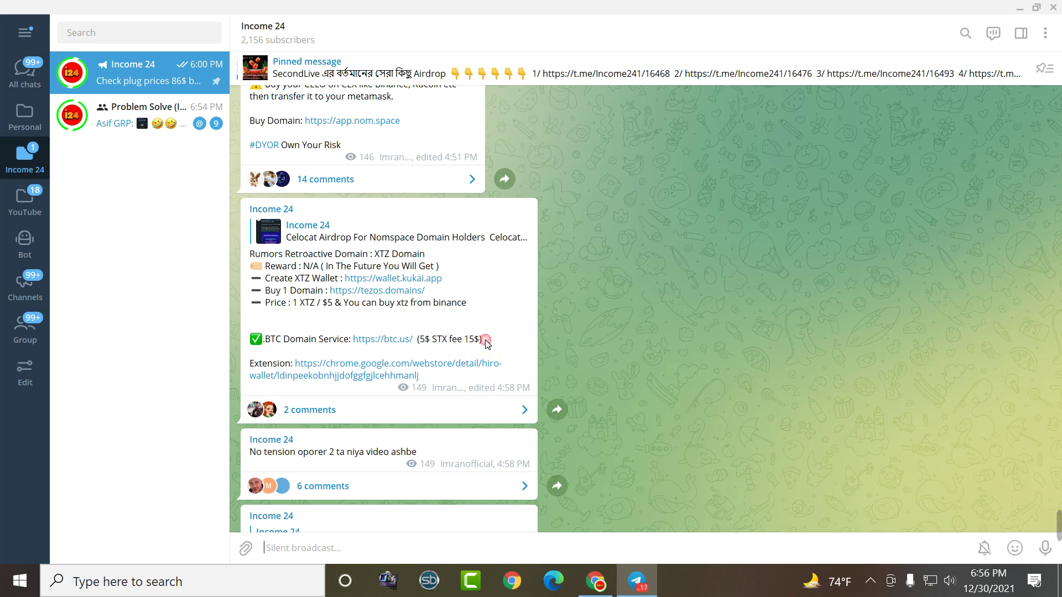
{"action": "double_click", "coordinate": [479, 343]}
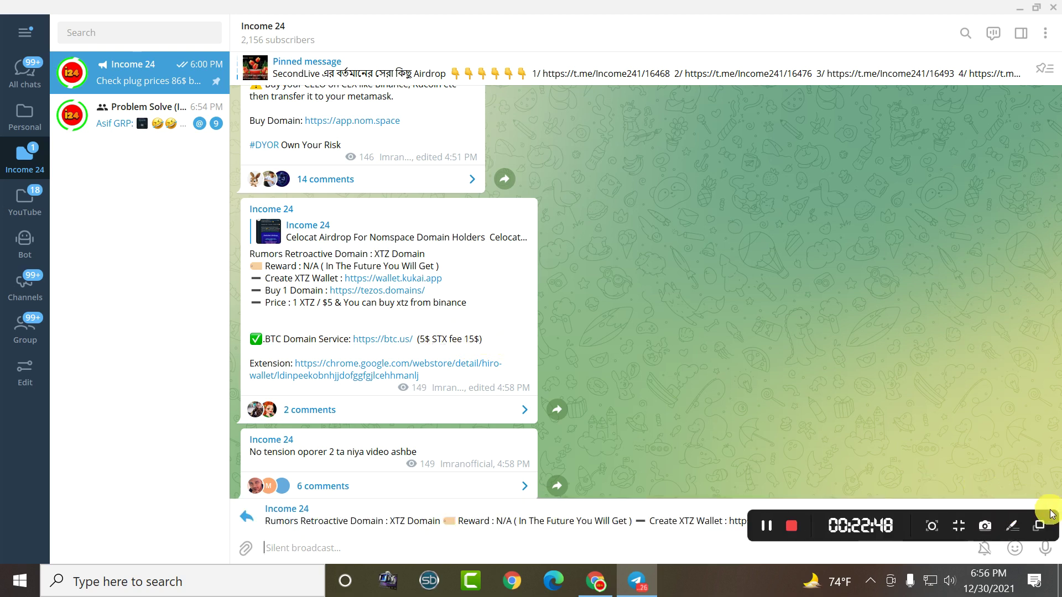
Copy the Hiro Wallet extension link from the Telegram post and open it in a new Chrome tab
{"action": "right_click", "coordinate": [350, 371]}
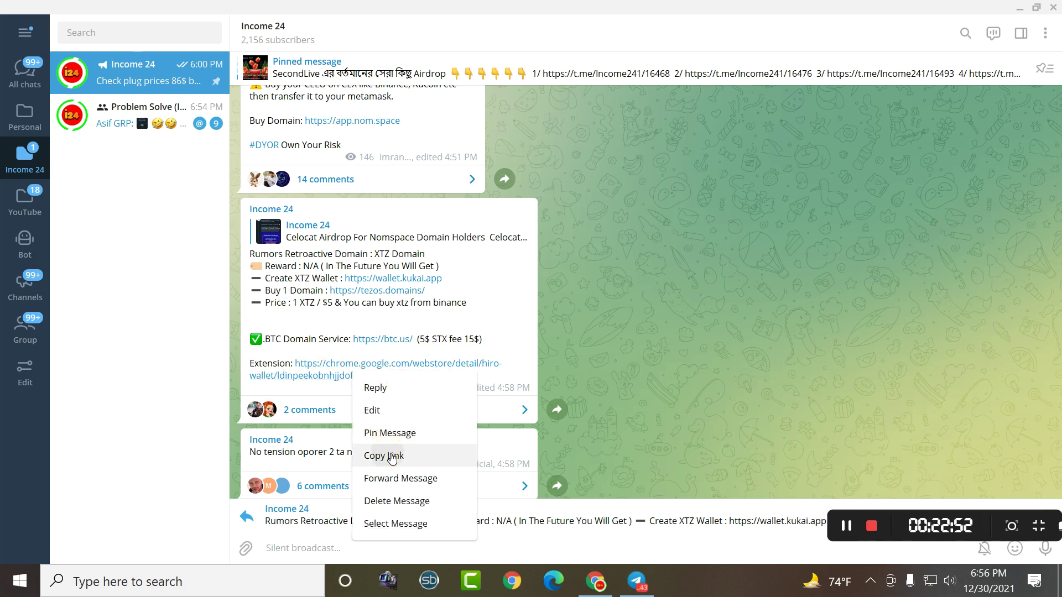
{"action": "left_click", "coordinate": [386, 455]}
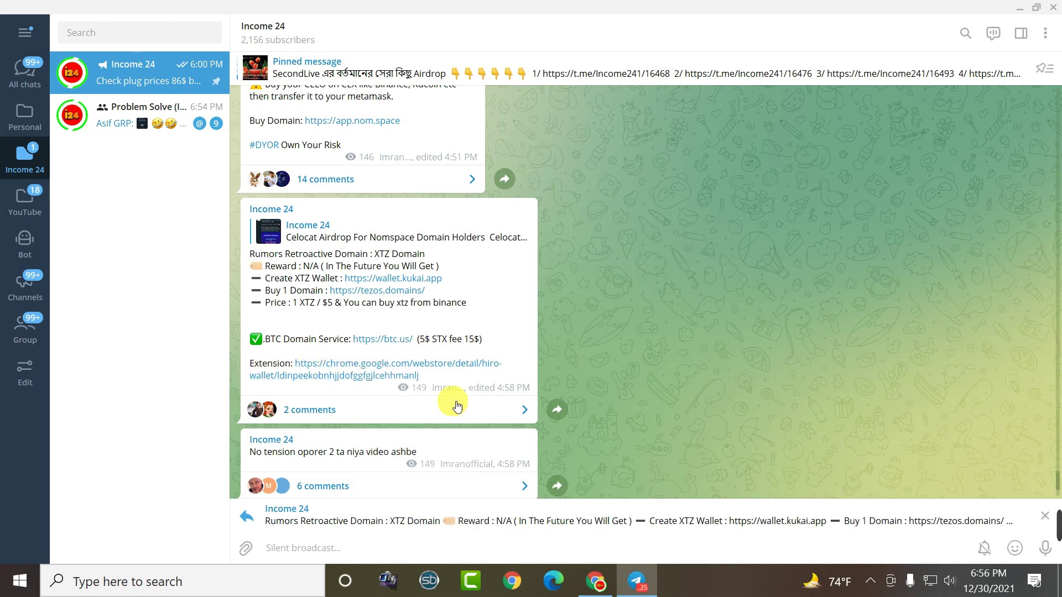
{"action": "left_click", "coordinate": [596, 580]}
{"action": "left_click", "coordinate": [224, 16]}
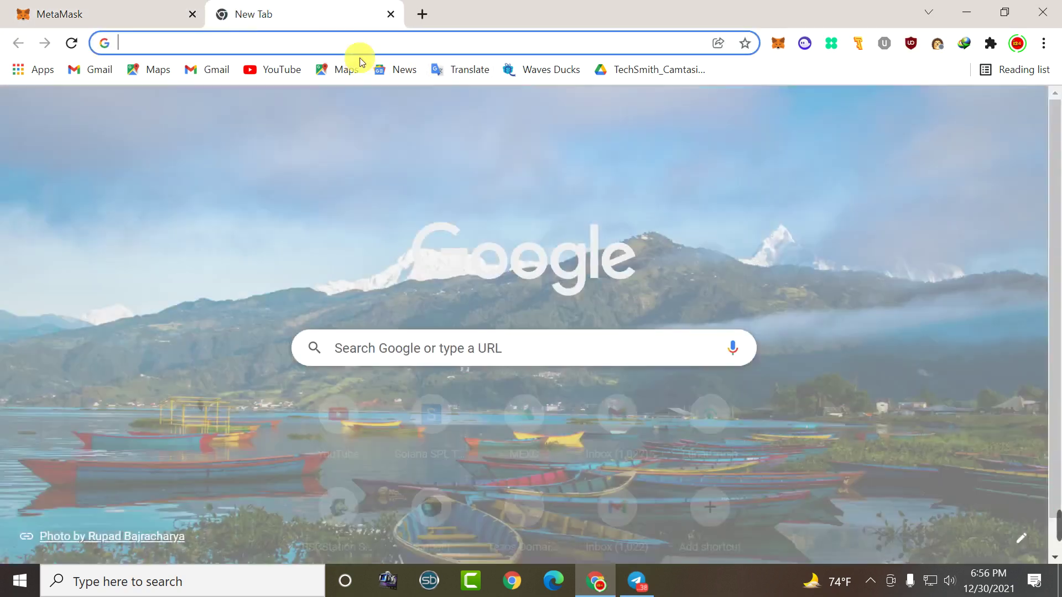
{"action": "right_click", "coordinate": [356, 42]}
{"action": "left_click", "coordinate": [397, 154]}
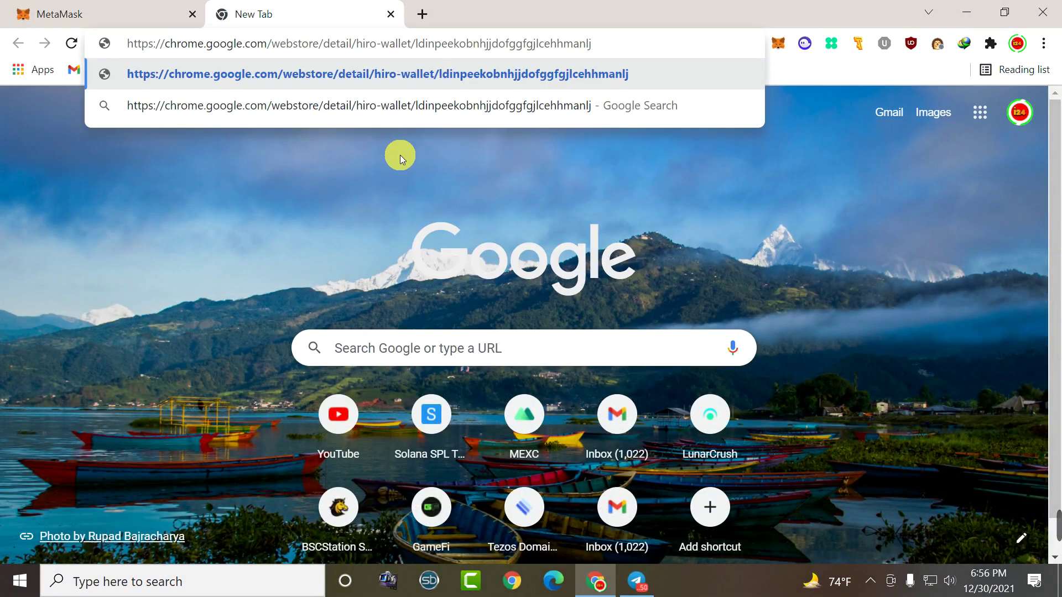
{"action": "key", "text": "Return"}
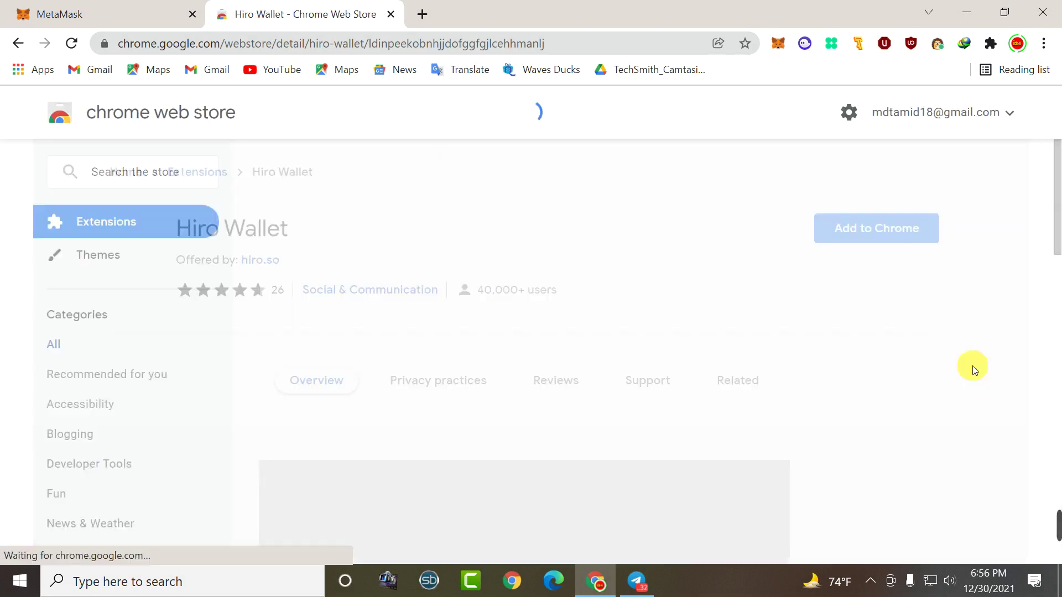
Add the Hiro Wallet extension to Chrome from its Chrome Web Store page and confirm the installation
{"action": "mouse_move", "coordinate": [1056, 515]}
{"action": "left_click", "coordinate": [887, 239]}
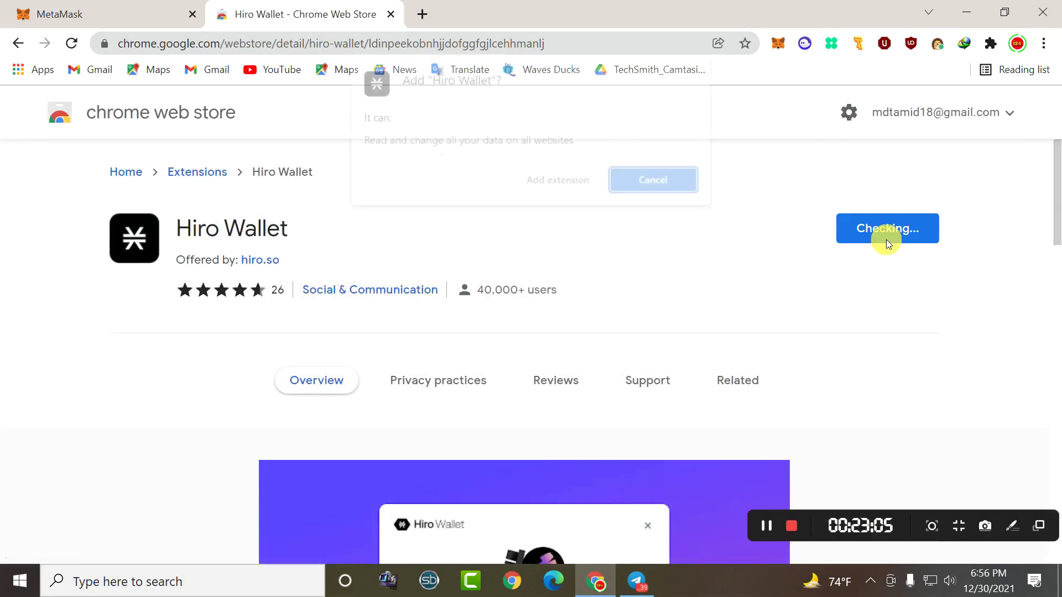
{"action": "left_click", "coordinate": [569, 187]}
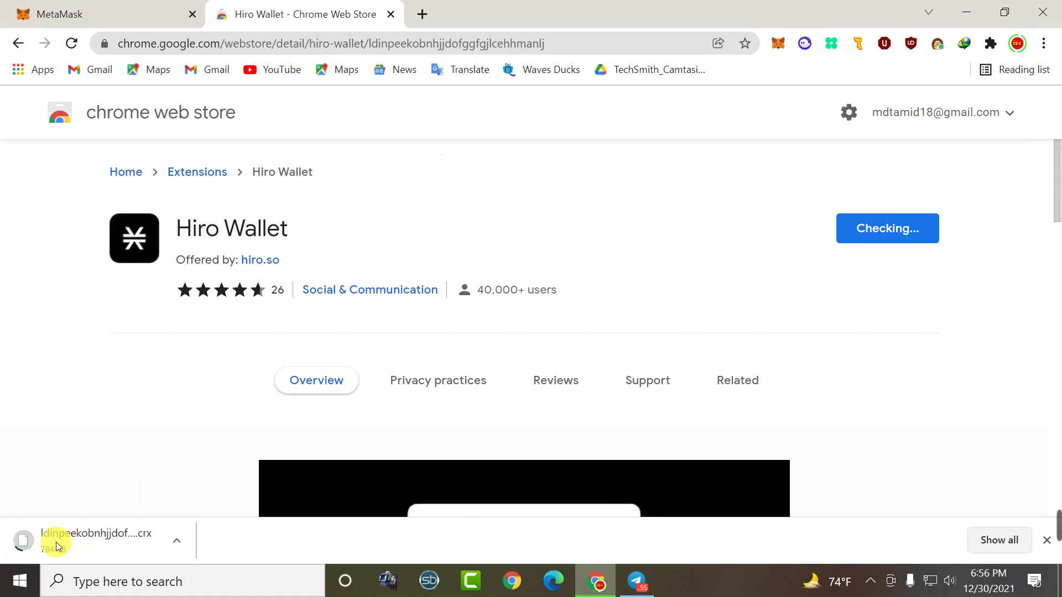
{"action": "mouse_move", "coordinate": [1054, 516]}
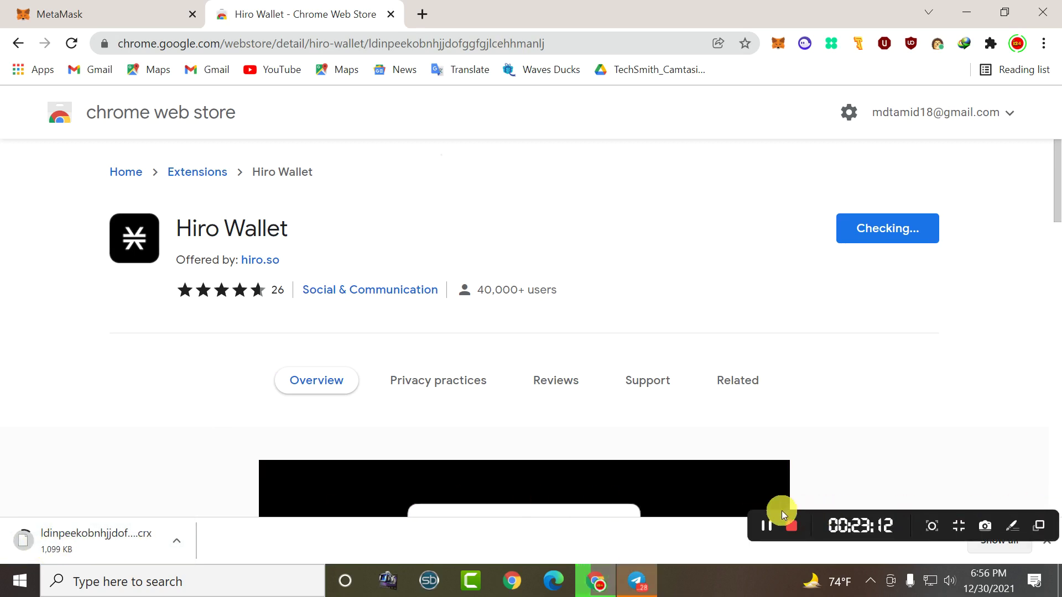
{"action": "left_click", "coordinate": [768, 530]}
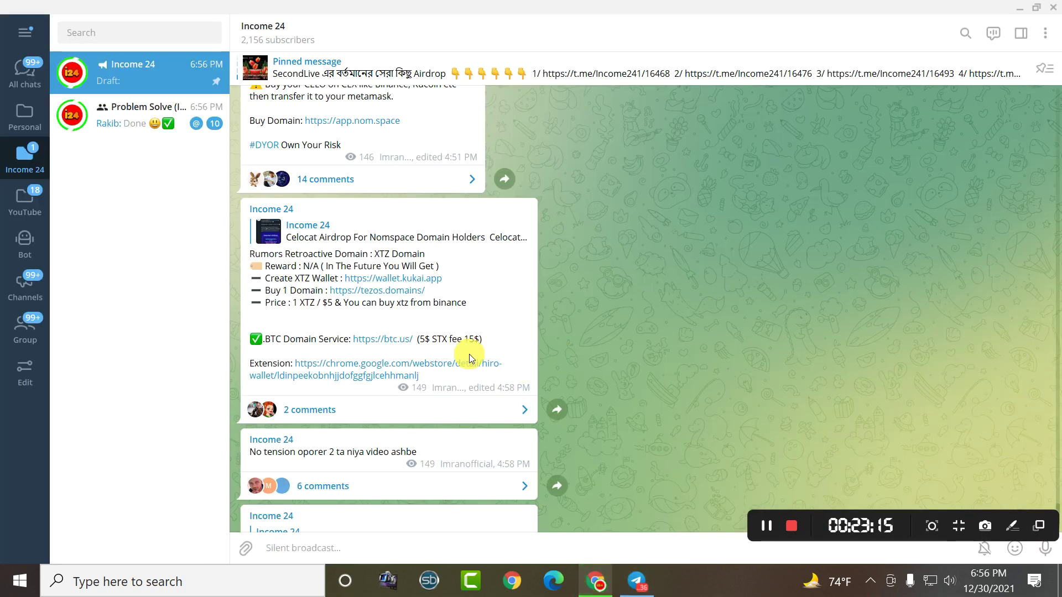
Outline the BTC Domain Service and extension links in the Telegram post with a red rectangle, redrawing it to enclose both entries
{"action": "left_click", "coordinate": [1012, 526]}
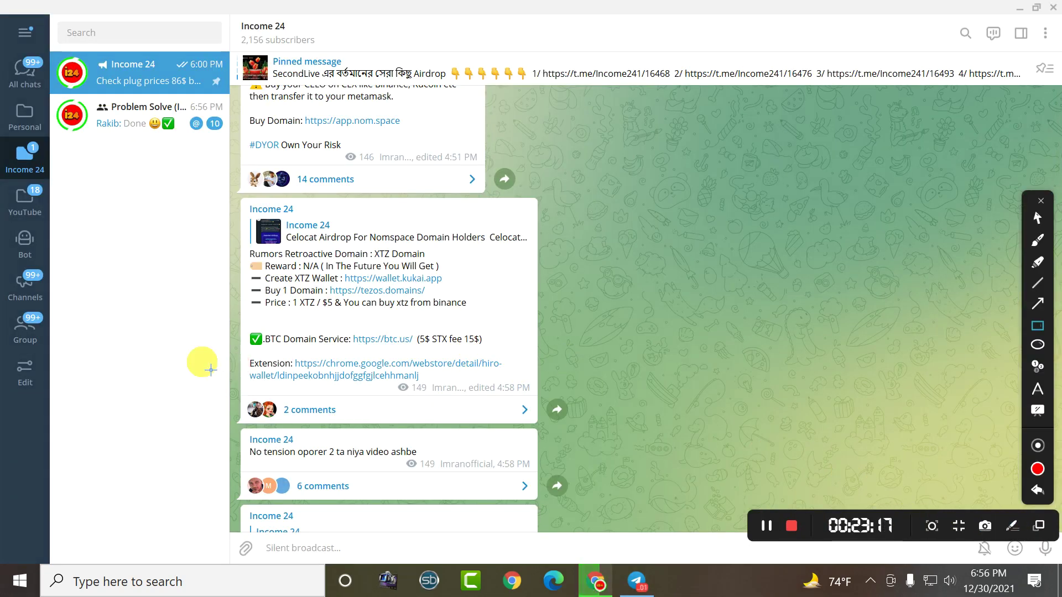
{"action": "mouse_move", "coordinate": [243, 333]}
{"action": "left_mouse_down"}
{"action": "mouse_move", "coordinate": [526, 363]}
{"action": "mouse_move", "coordinate": [533, 380]}
{"action": "left_mouse_up"}
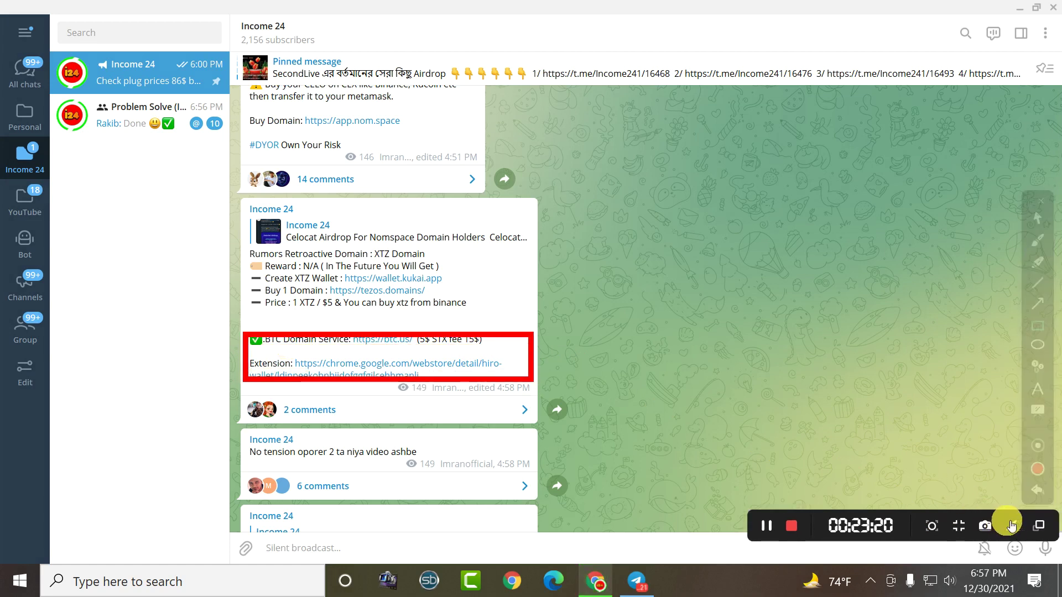
{"action": "left_click", "coordinate": [1003, 524]}
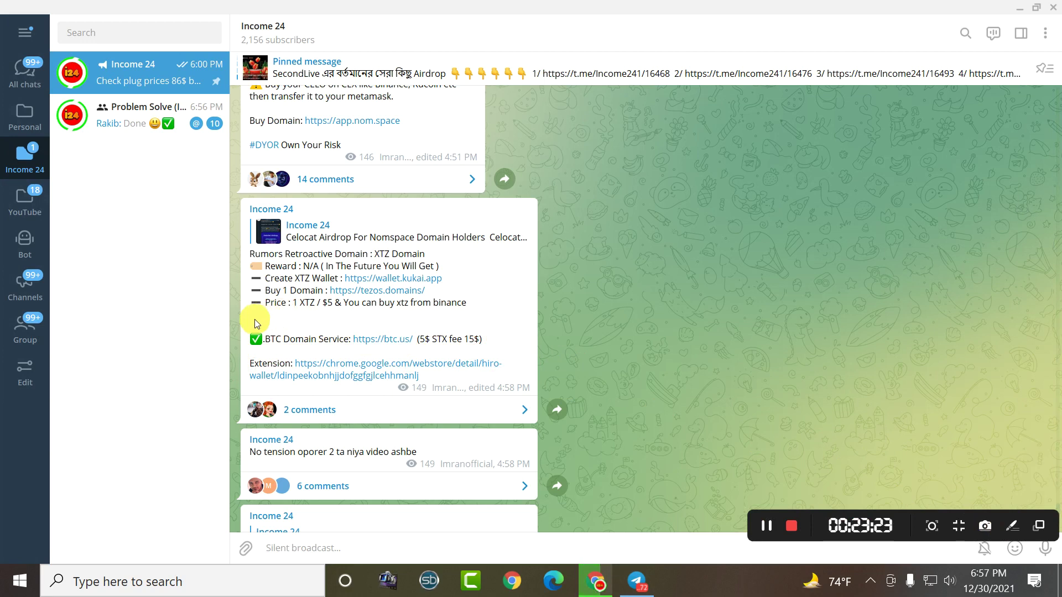
{"action": "left_click", "coordinate": [1006, 520]}
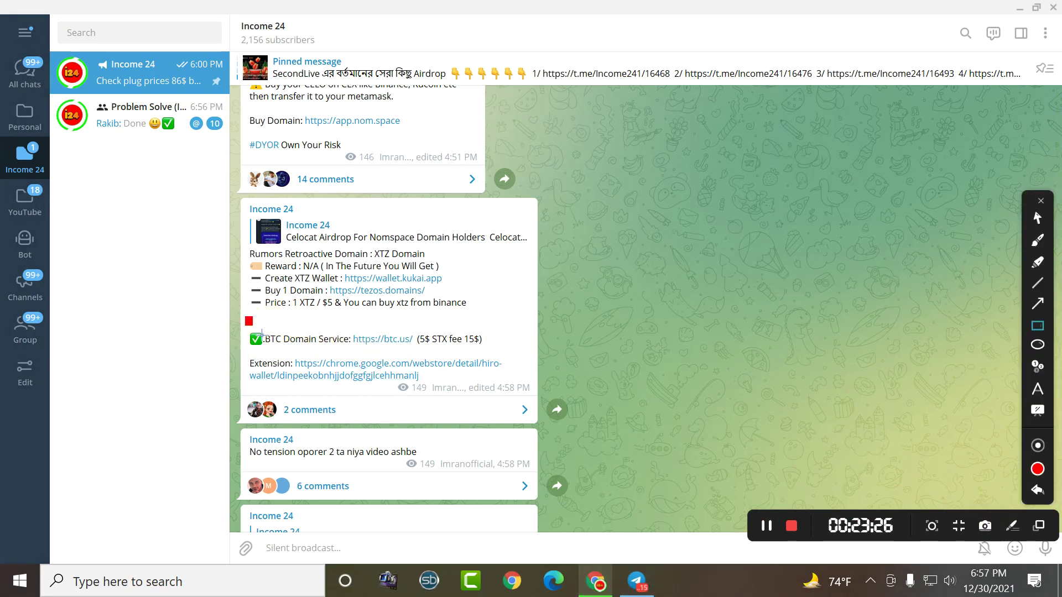
{"action": "mouse_move", "coordinate": [261, 332]}
{"action": "left_mouse_down"}
{"action": "mouse_move", "coordinate": [390, 394]}
{"action": "mouse_move", "coordinate": [525, 407]}
{"action": "left_mouse_up"}
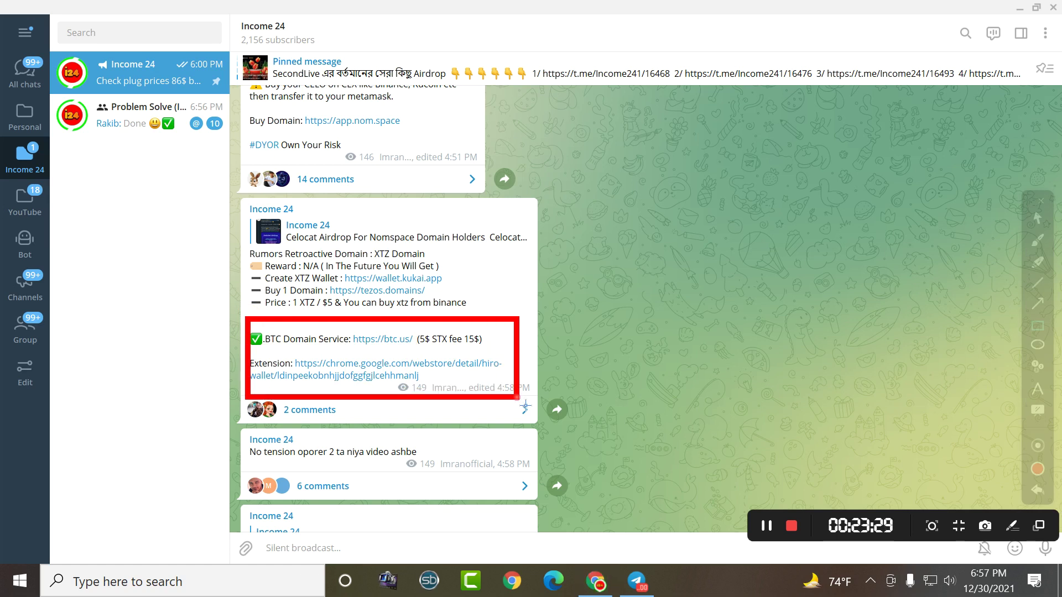